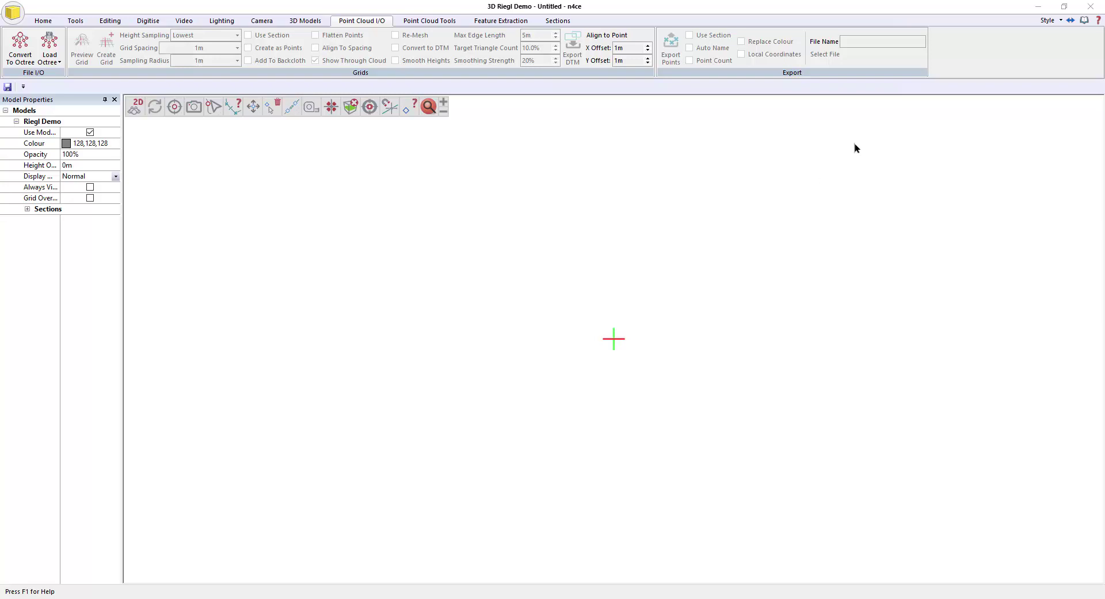
Step: Display the program's version and copyright information, and close it again
left_click(1098, 21)
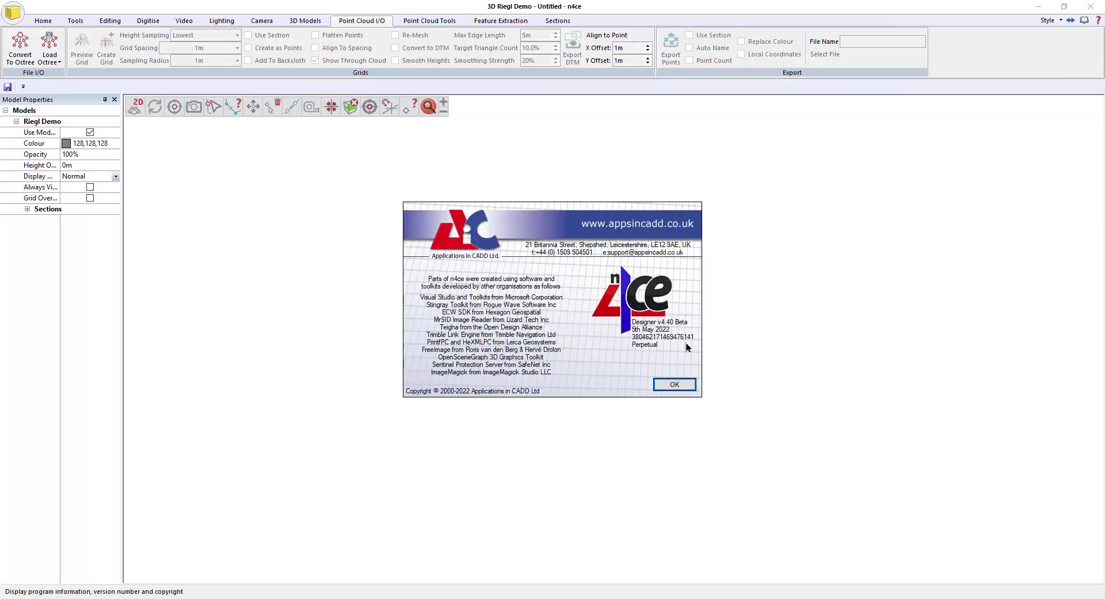
left_click(674, 385)
Step: Start an octree point cloud conversion and add the 07_RDB folder from RIEGL Test Data as its source
left_click(20, 44)
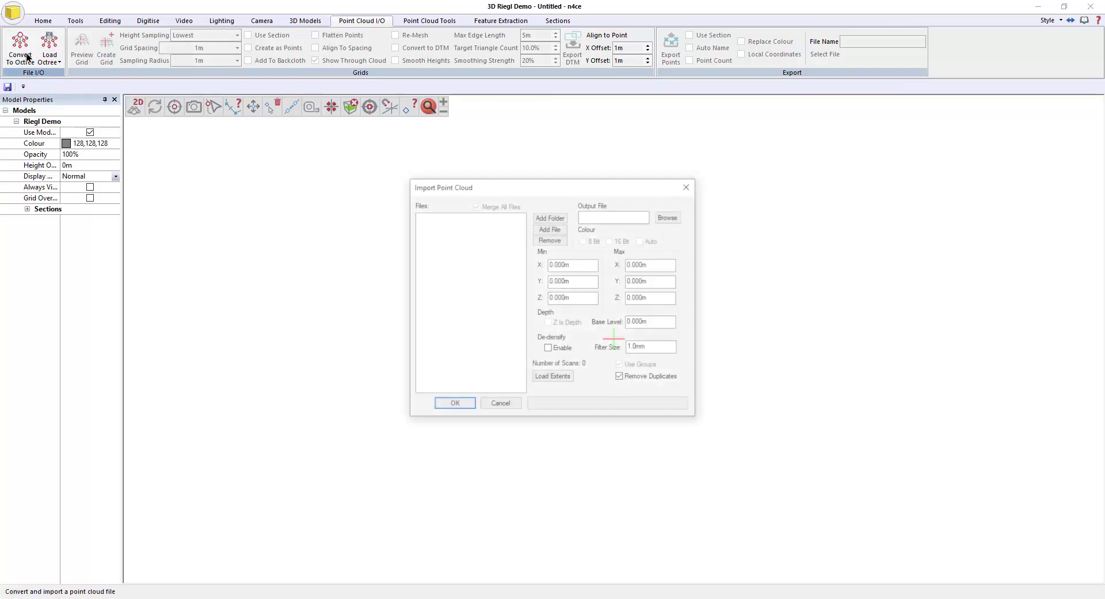
left_click(550, 218)
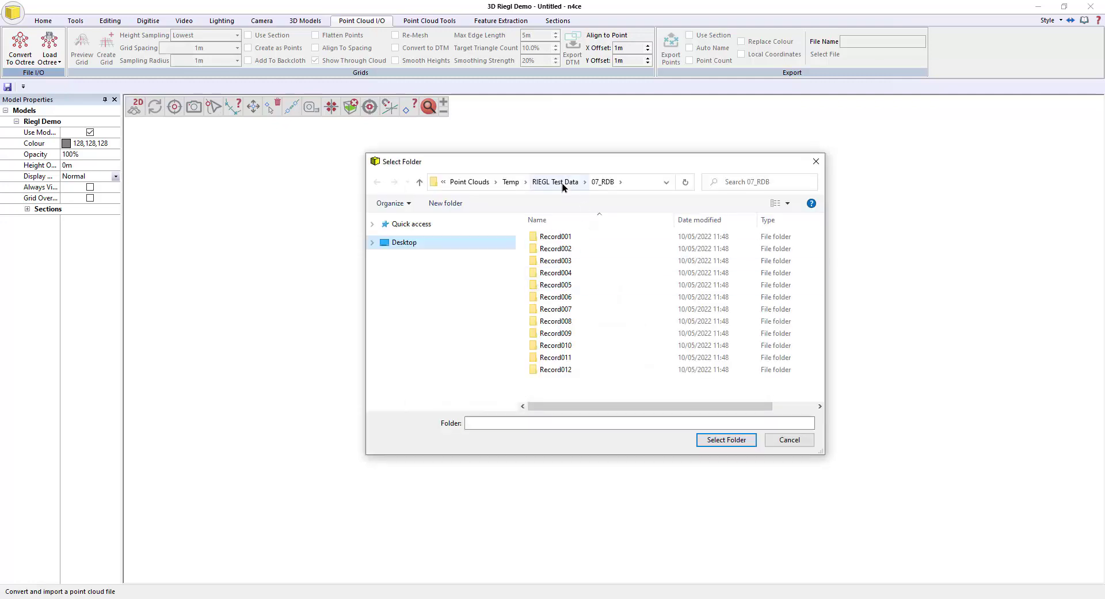
left_click(559, 182)
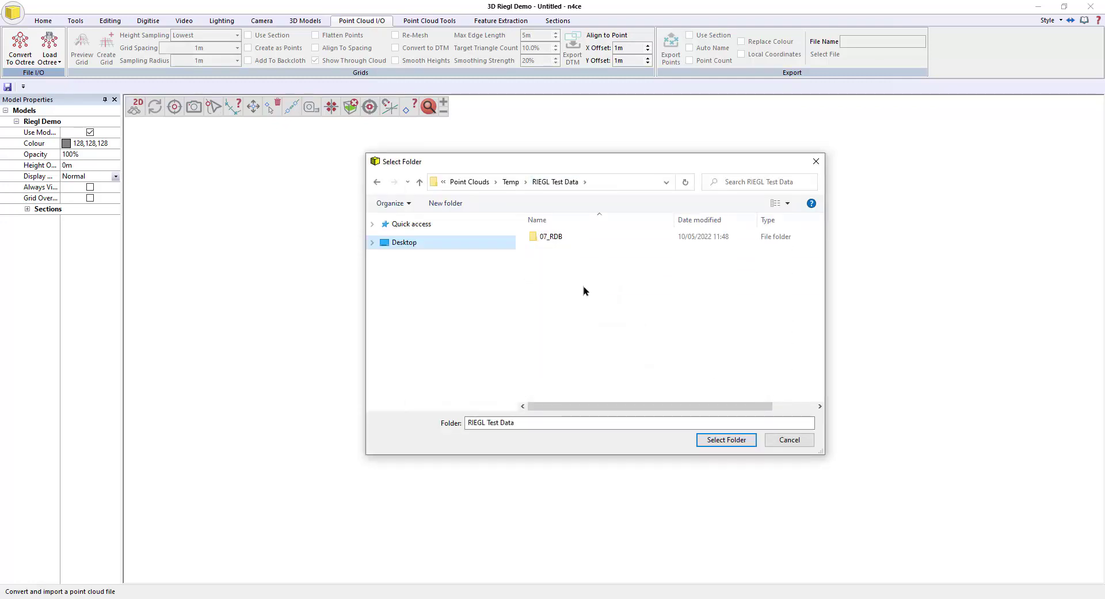
double_click(554, 238)
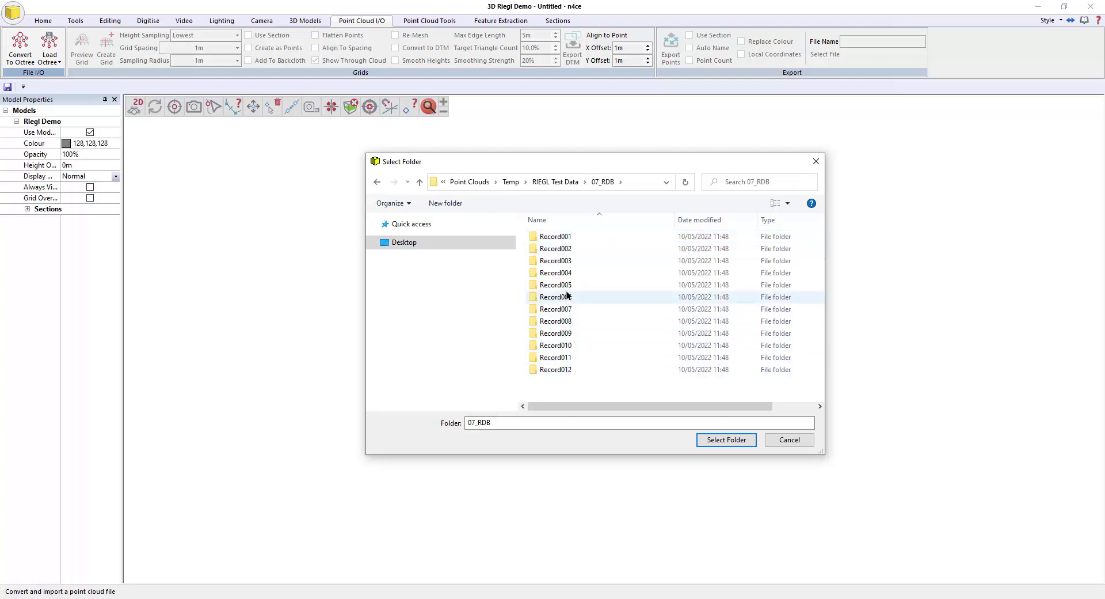
left_click(551, 182)
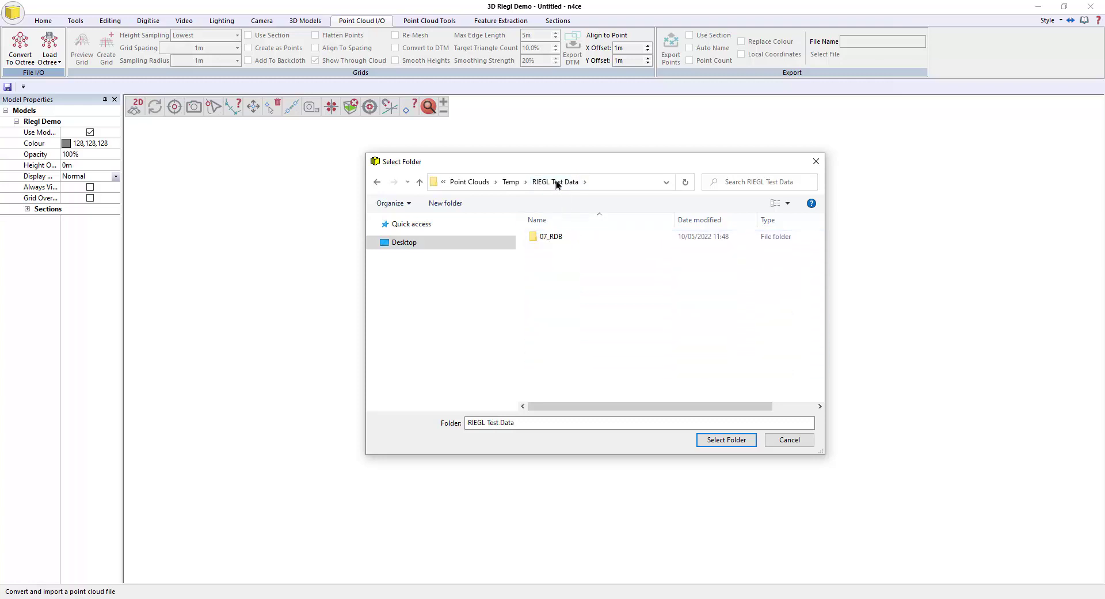
left_click(543, 238)
left_click(725, 439)
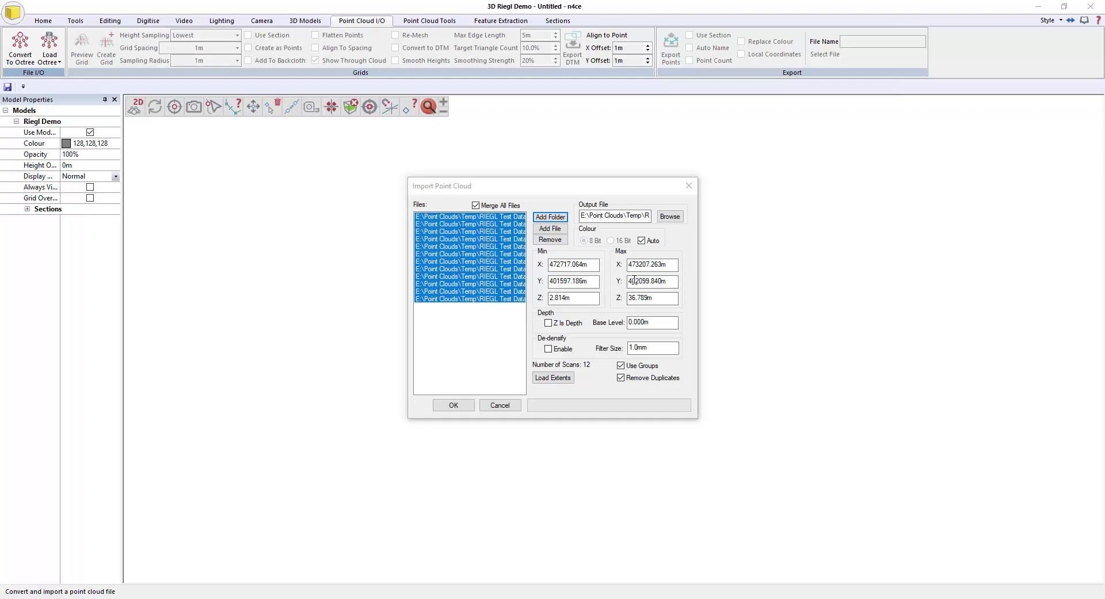
Step: Browse for the output location and create a folder named "n4ce Point Cloud" inside RIEGL Test Data
left_click(670, 216)
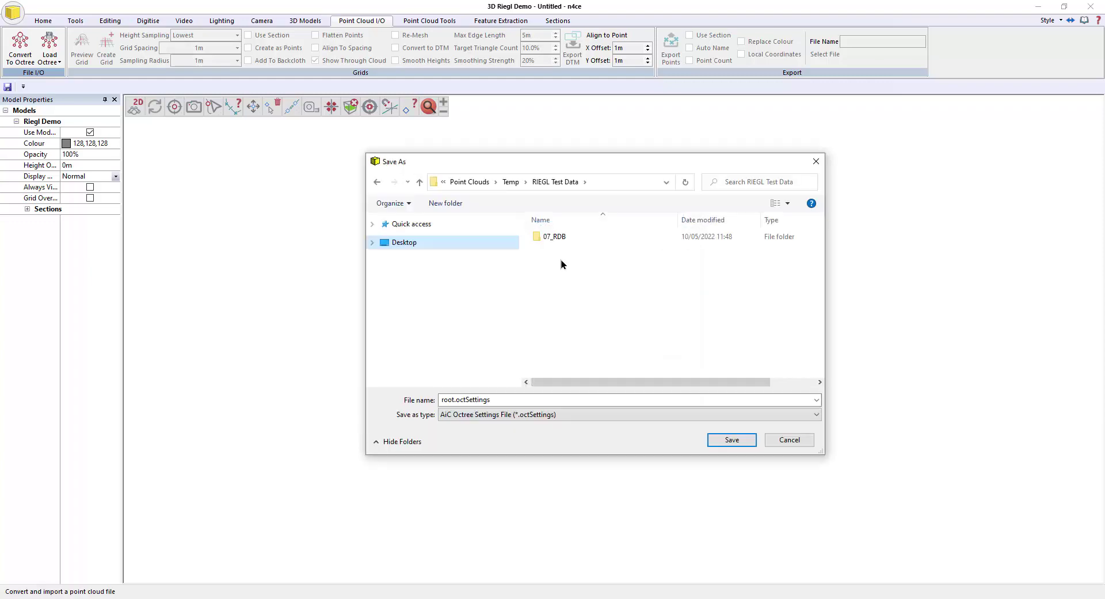
right_click(565, 268)
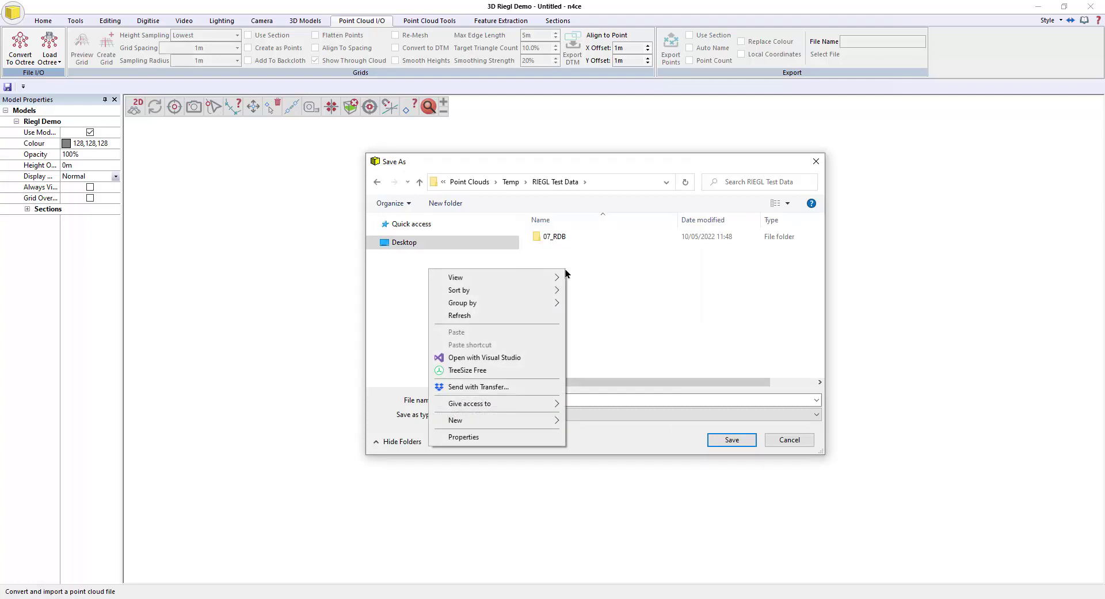
mouse_move(510, 423)
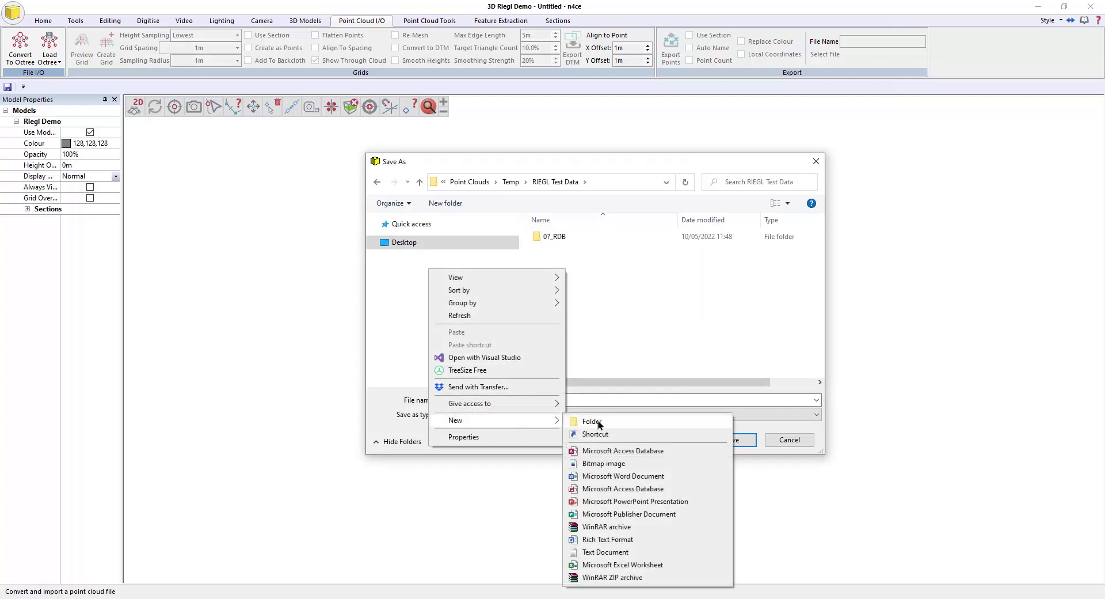
left_click(593, 422)
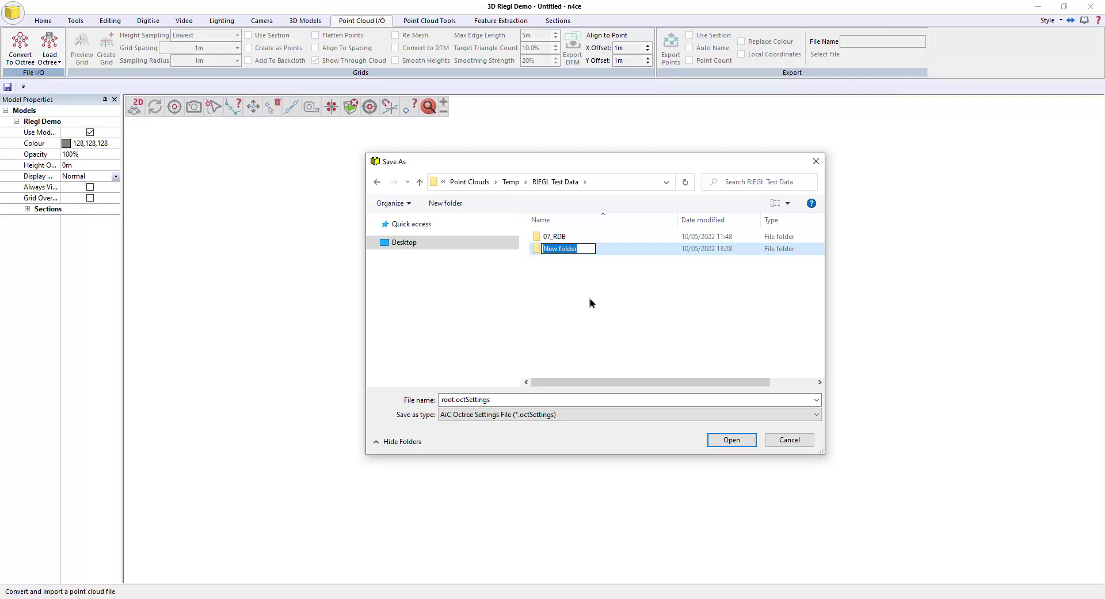
type("n4ce Point Cloud")
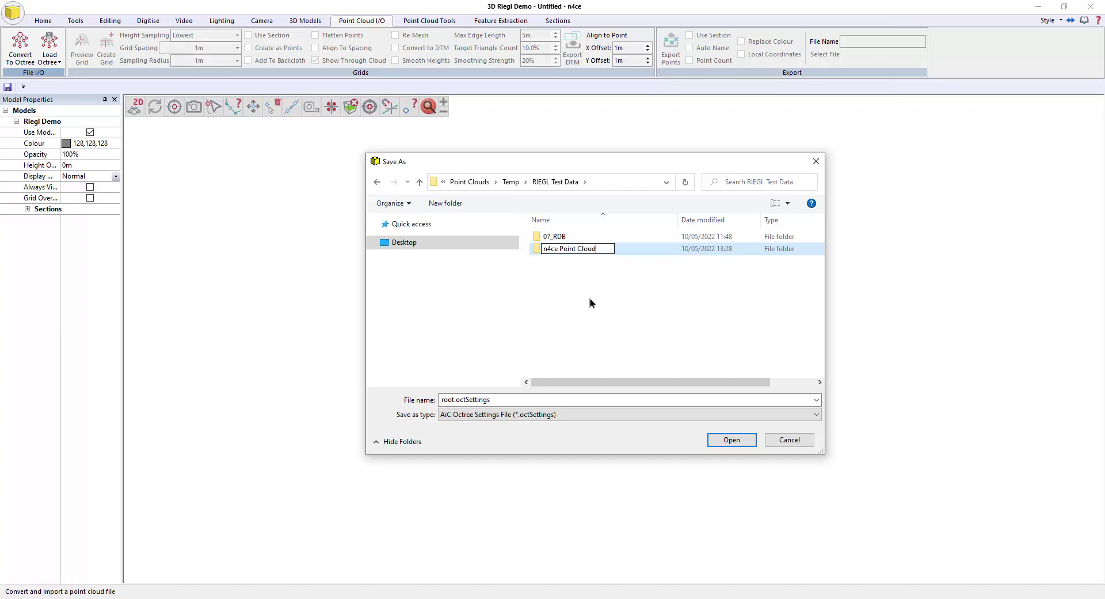
key("Return")
Step: Save the output file as root.octSettings in the new n4ce Point Cloud folder and convert the merged scans
left_click(730, 439)
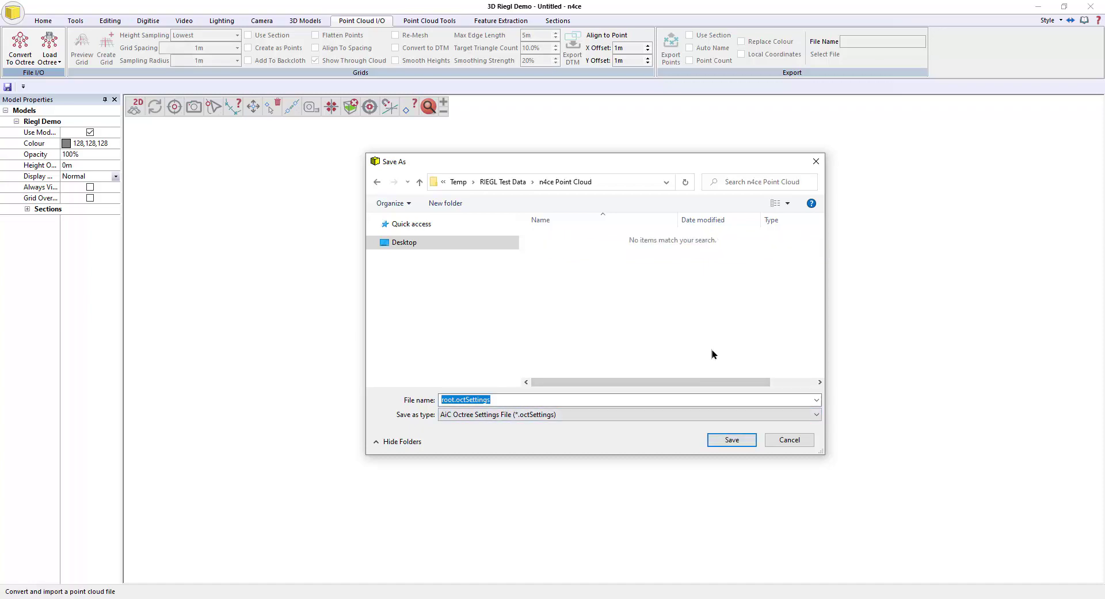
left_click(731, 439)
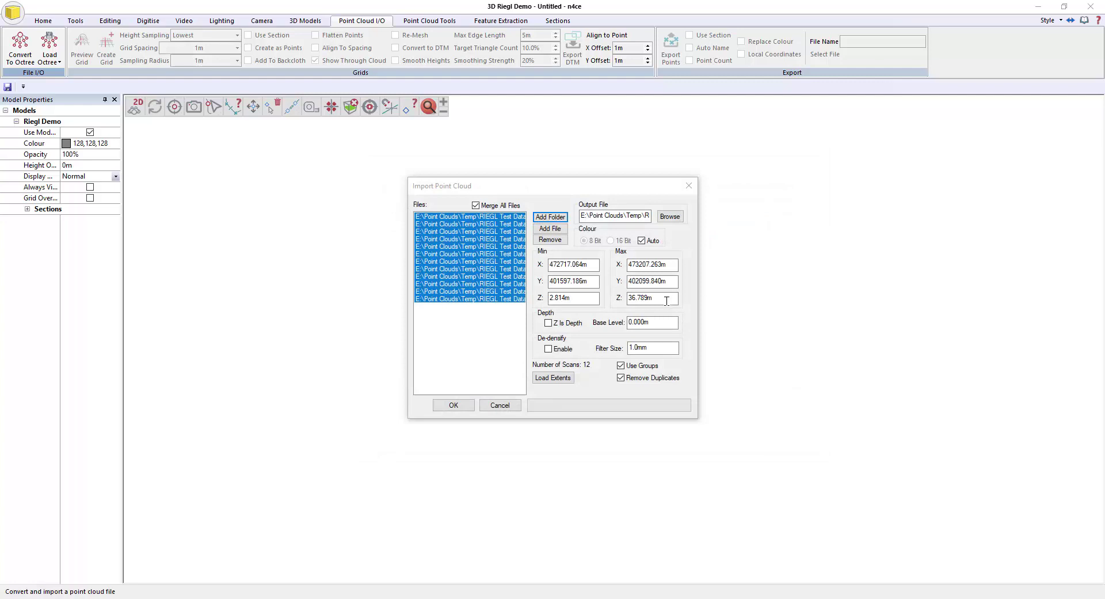
left_click(454, 402)
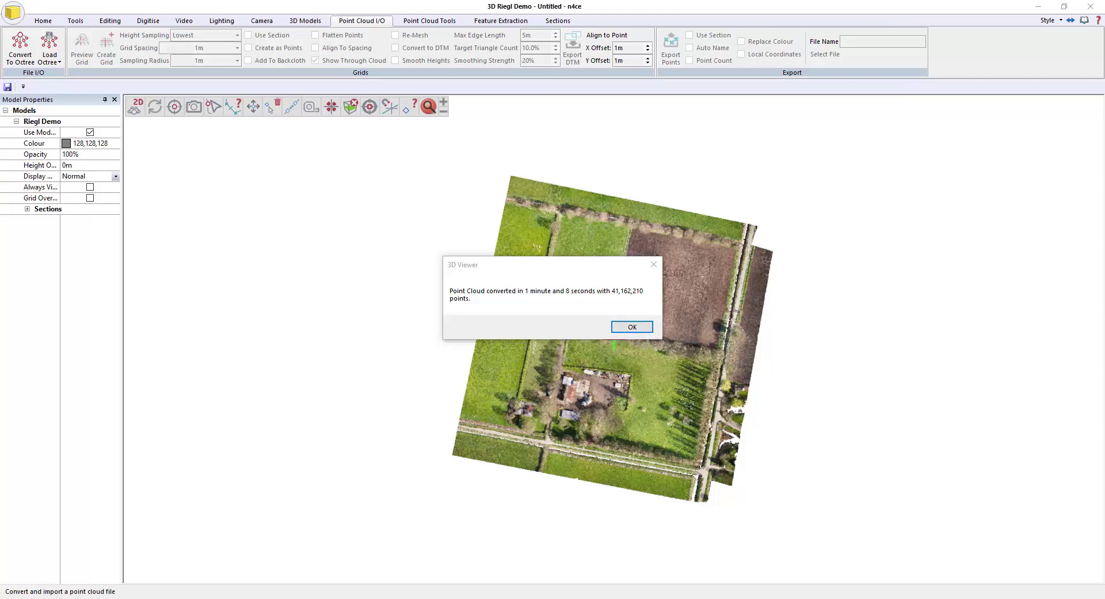
left_click(632, 326)
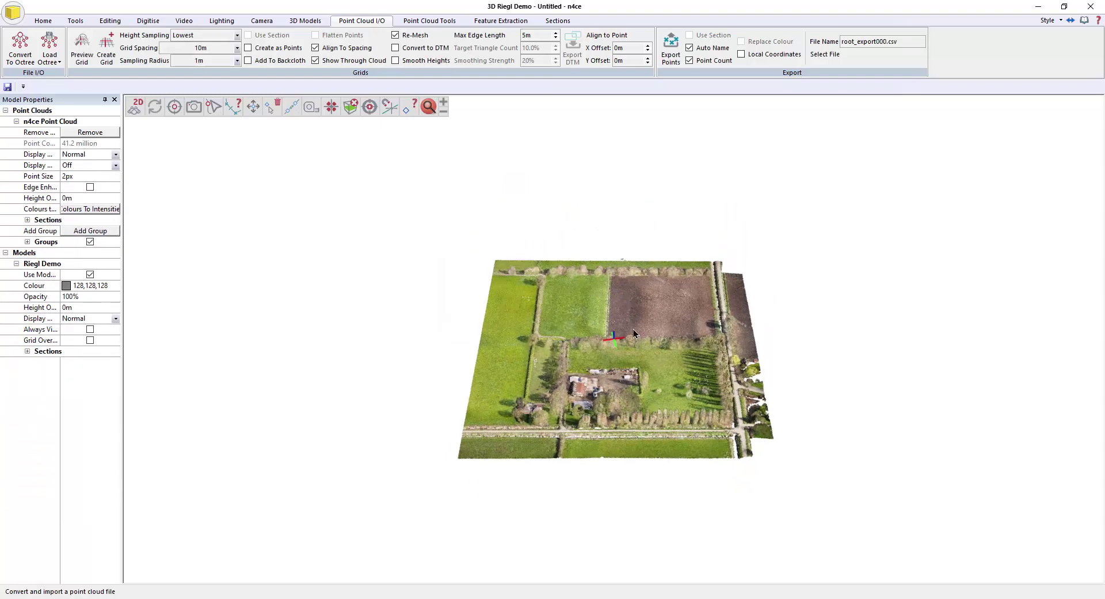
Step: Inspect the fields, trees and farm buildings in the converted point cloud, and expand its list of groups
scroll(604, 334, "up", 5)
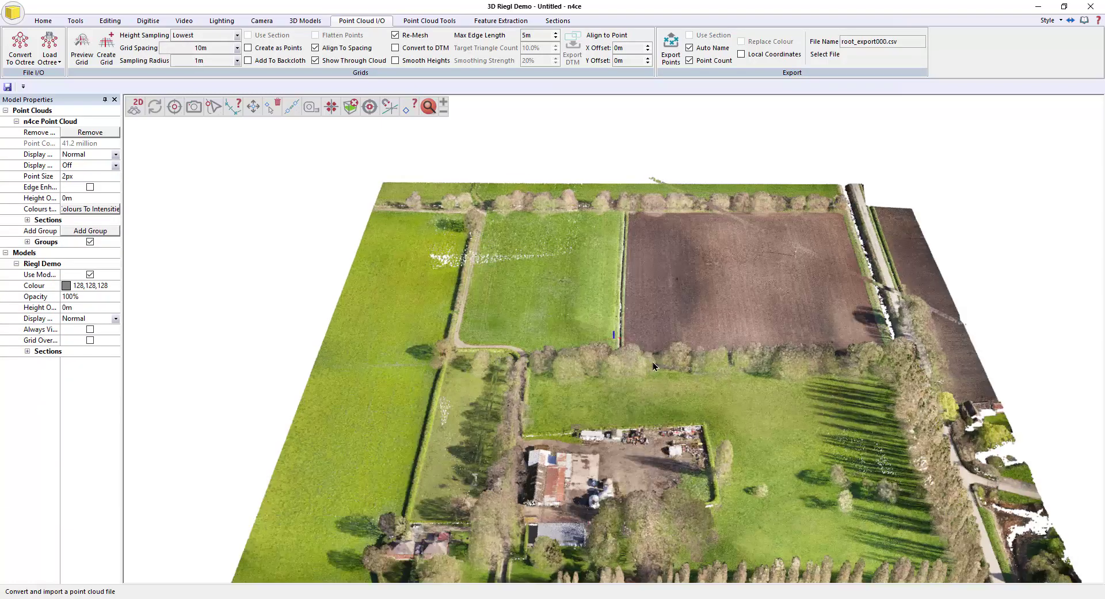
scroll(653, 362, "up", 2)
left_click_drag(664, 378, 688, 370)
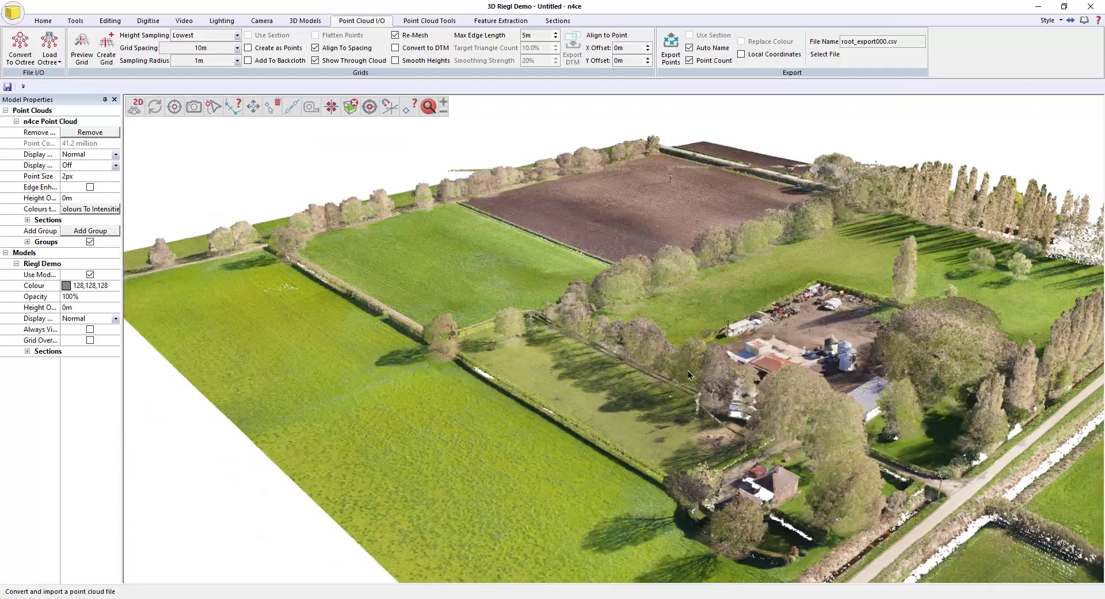
scroll(647, 345, "up", 6)
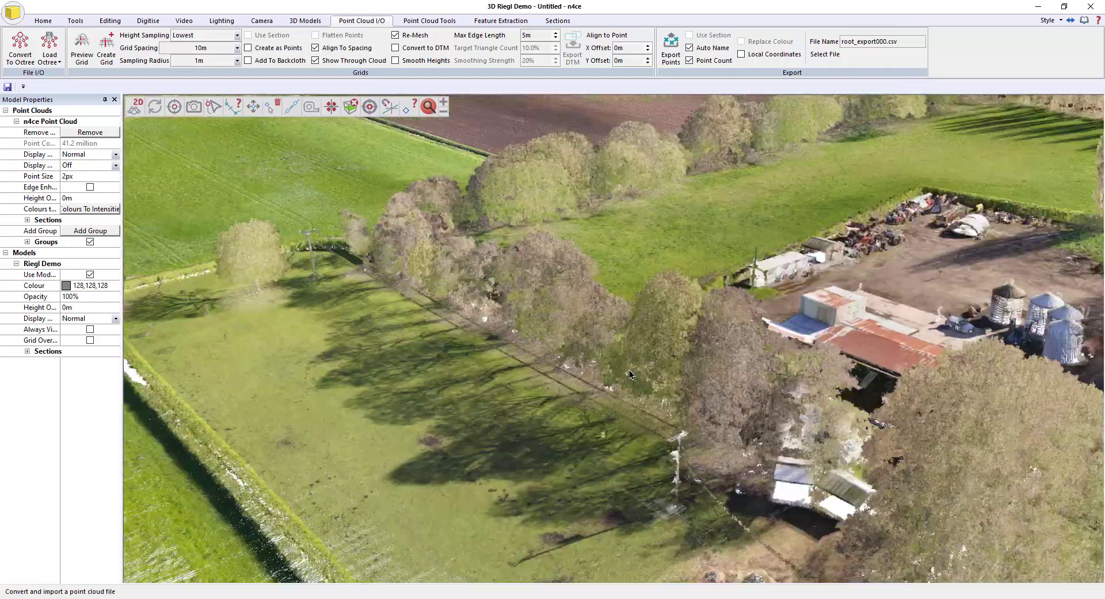
scroll(631, 374, "down", 4)
left_click(27, 242)
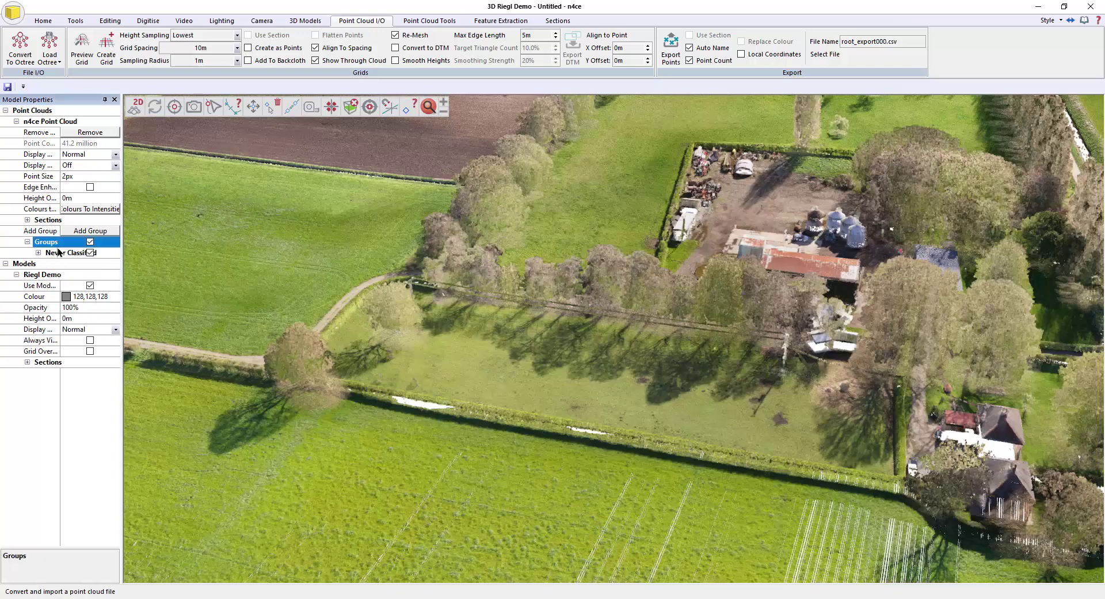
left_click(305, 289)
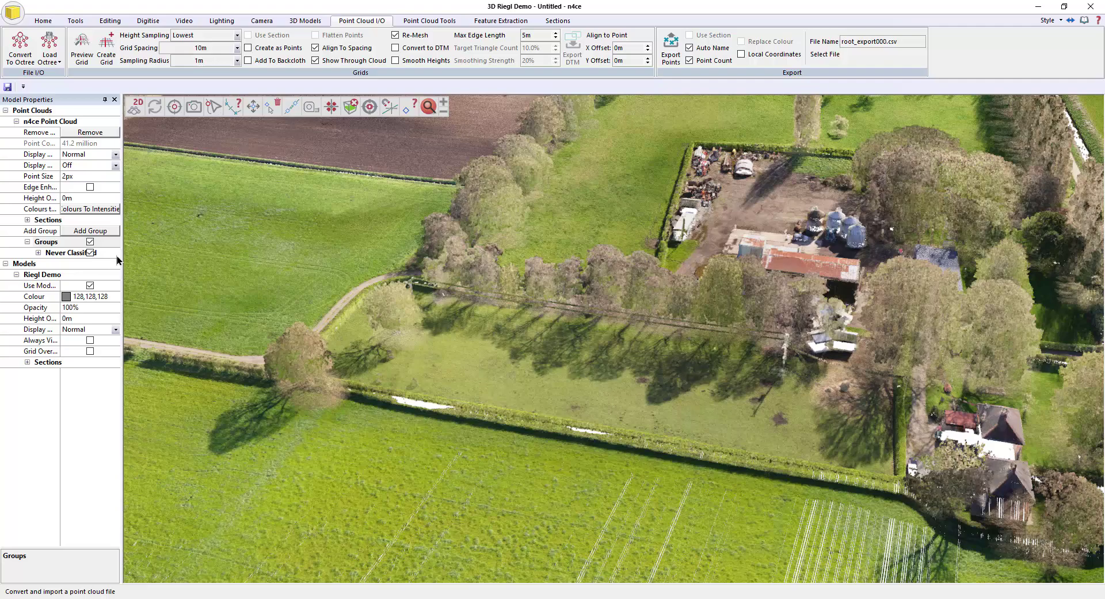
left_click_drag(513, 346, 829, 346)
mouse_move(547, 316)
left_mouse_down()
mouse_move(612, 327)
mouse_move(570, 347)
mouse_move(679, 322)
left_mouse_up()
scroll(563, 345, "up", 3)
left_click_drag(518, 347, 464, 344)
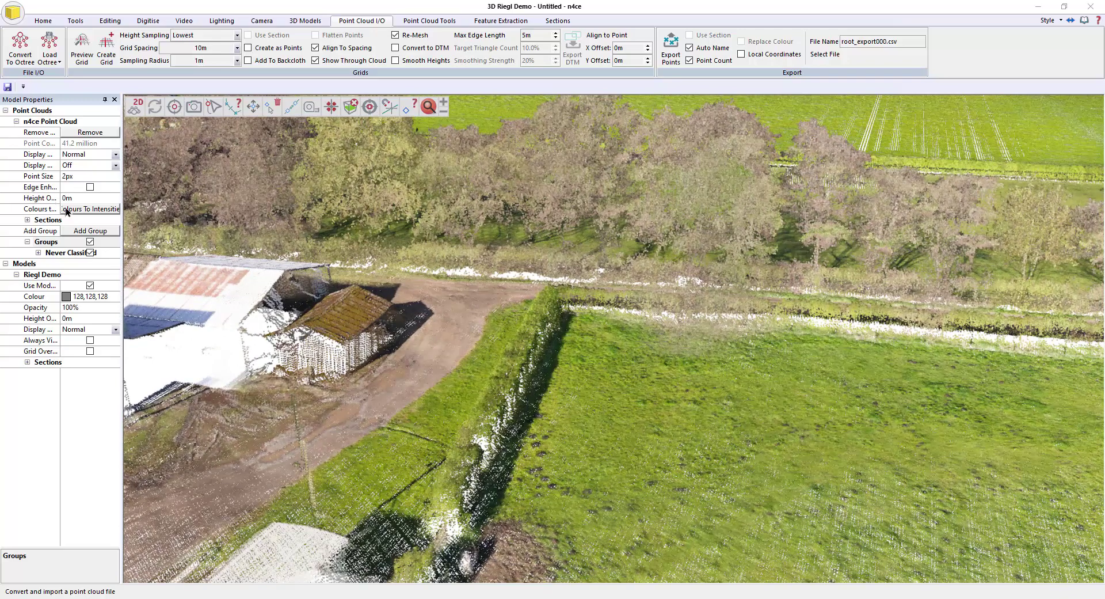
Step: Add a new group named "Ground Data" to the point cloud
left_click(90, 231)
type("Ground ")
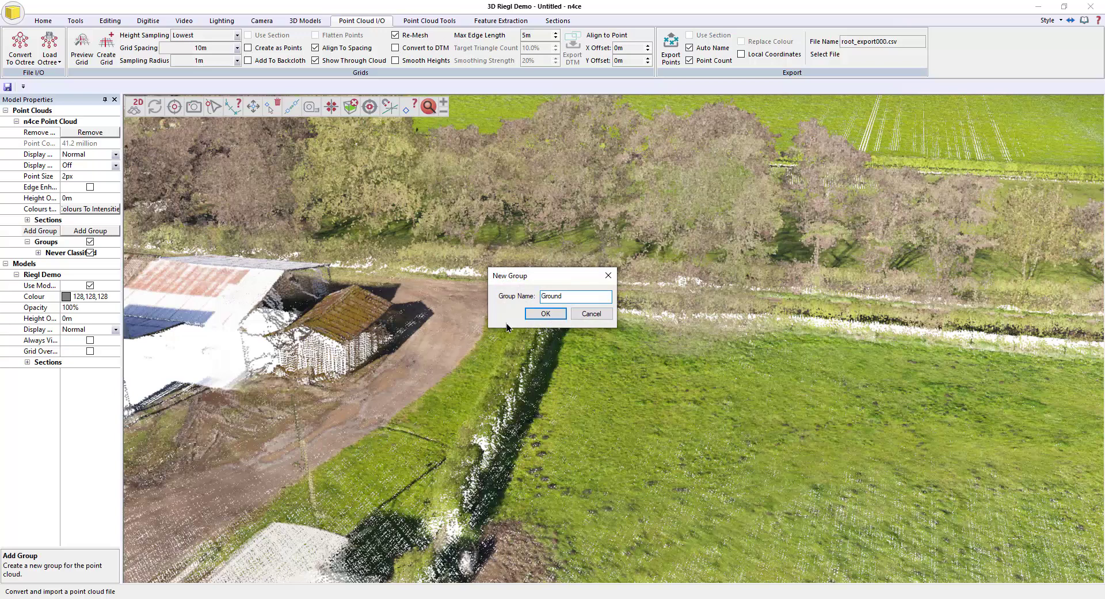
type("Data")
key("Return")
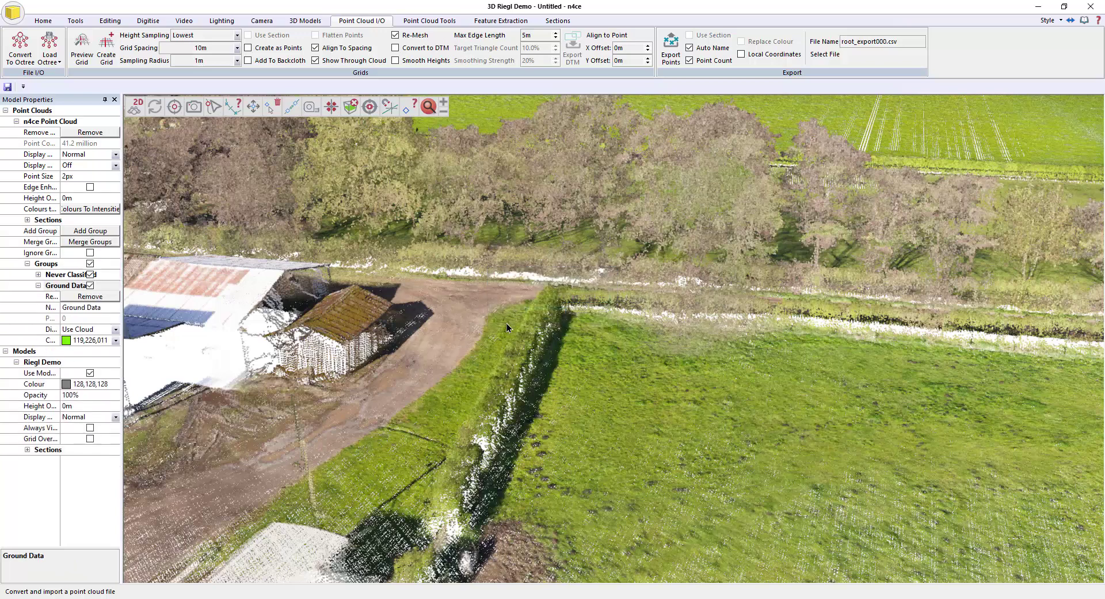
Step: Start Group By Ground Mesh for the point cloud and choose the General Ground preset
left_click(436, 22)
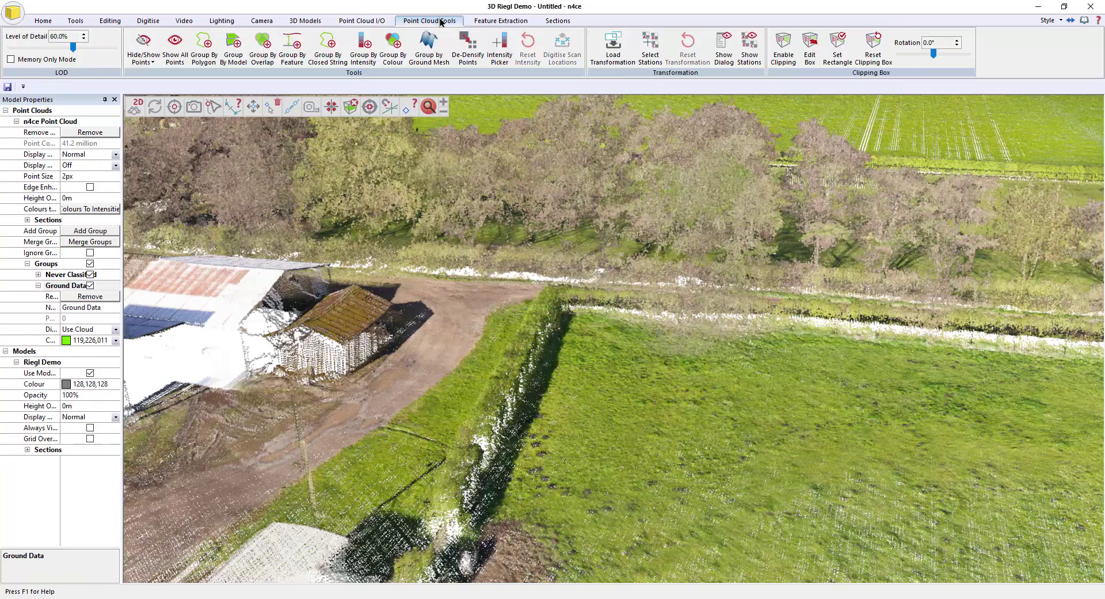
left_click(427, 57)
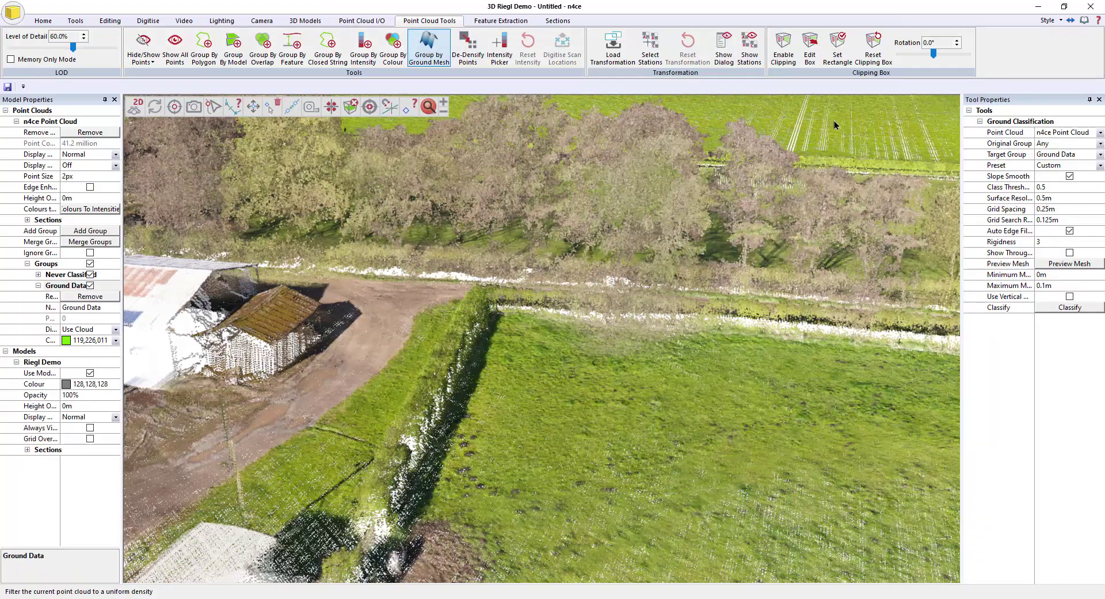
scroll(548, 350, "down", 3)
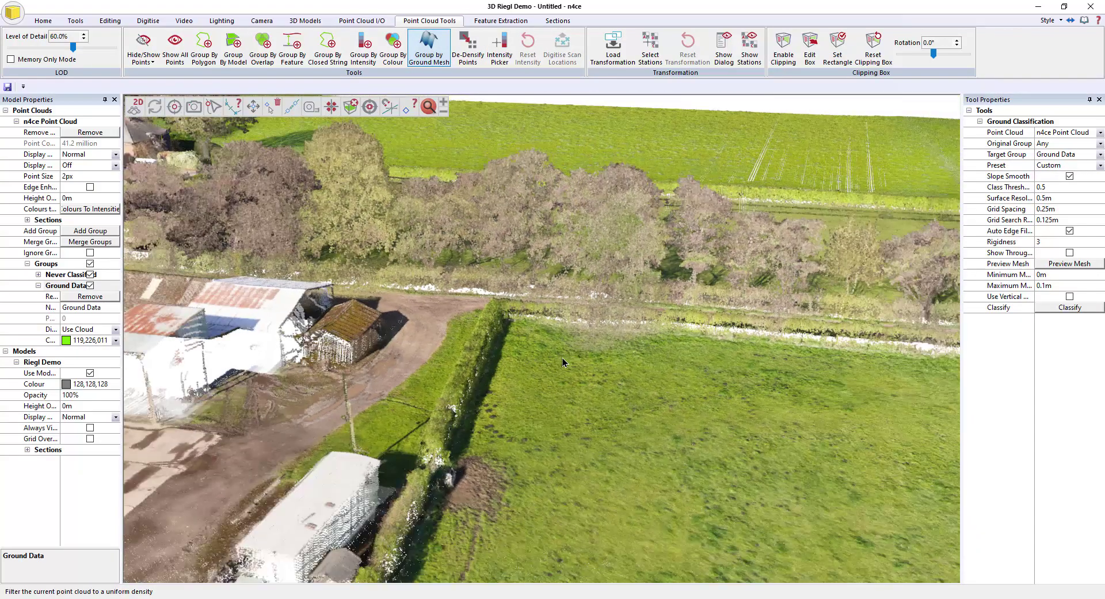
middle_click_drag(607, 387, 732, 301)
scroll(713, 336, "down", 3)
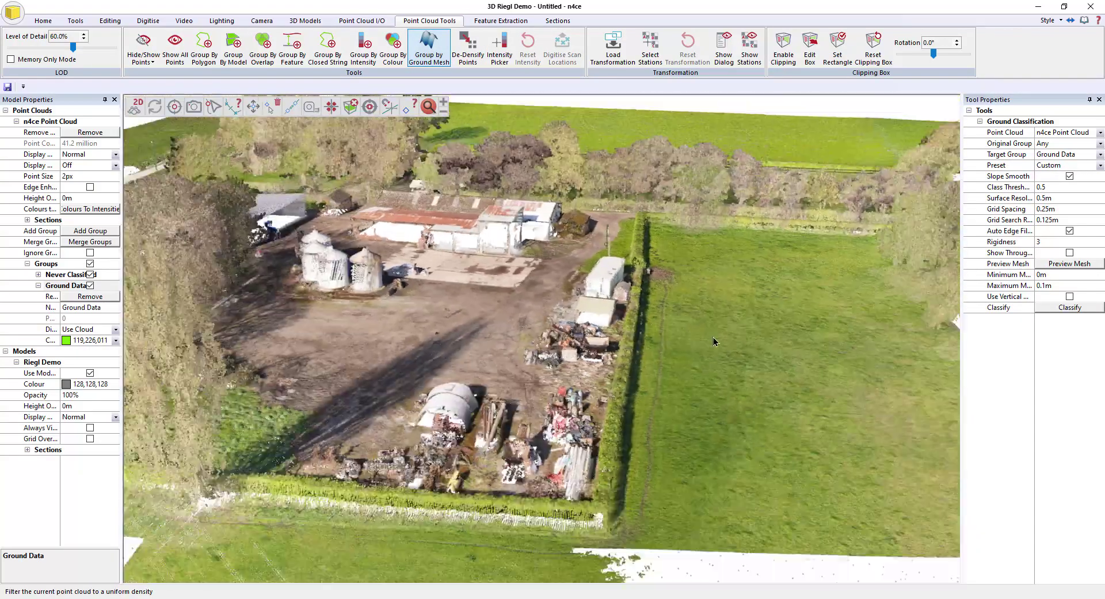
middle_click_drag(807, 404, 714, 351)
scroll(714, 351, "down", 5)
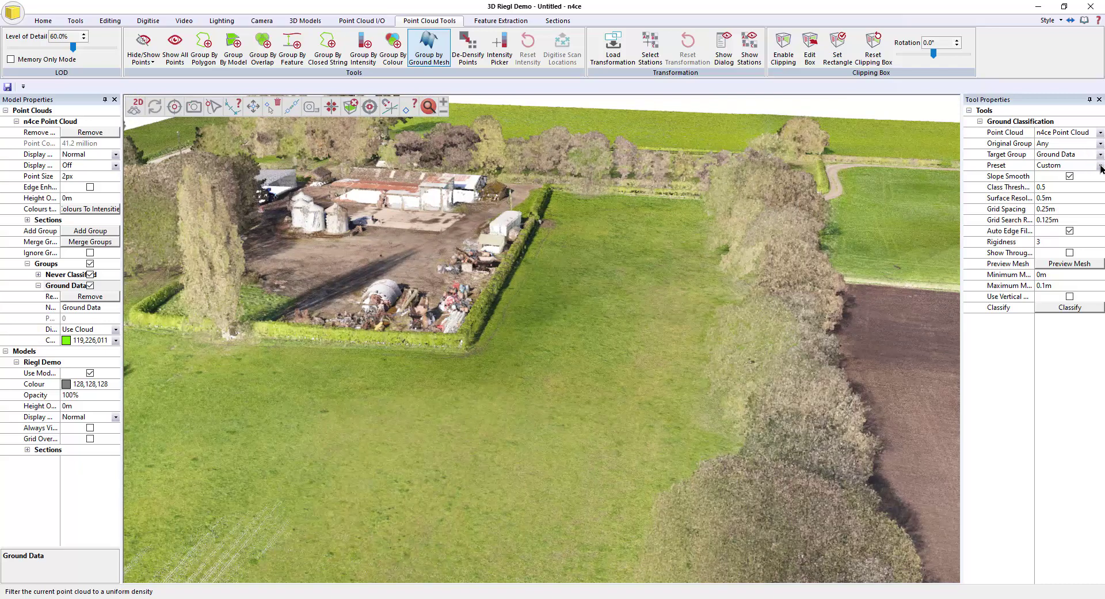
left_click(1101, 167)
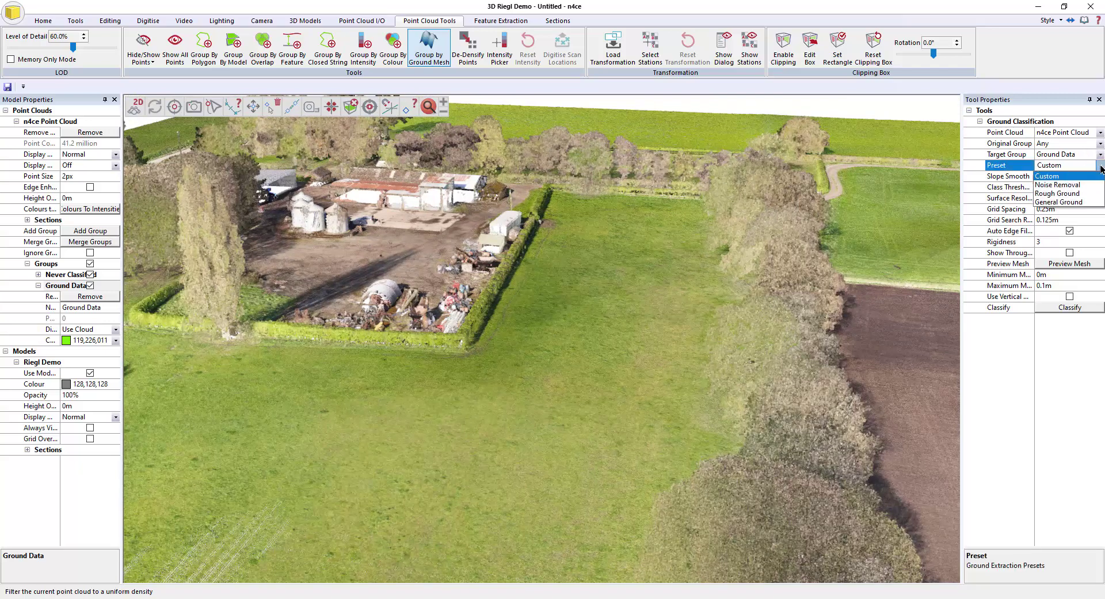
left_click(1075, 202)
Step: Set both the surface resolution and the grid spacing of the ground classification to 0.5 m
left_click(1059, 199)
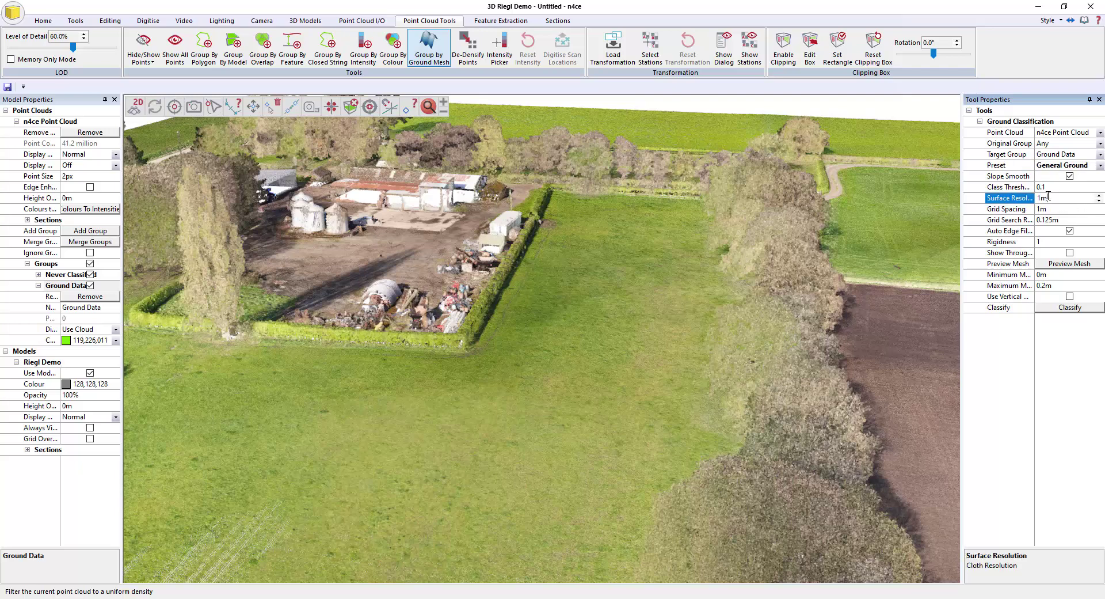
type("0.5")
key("Return")
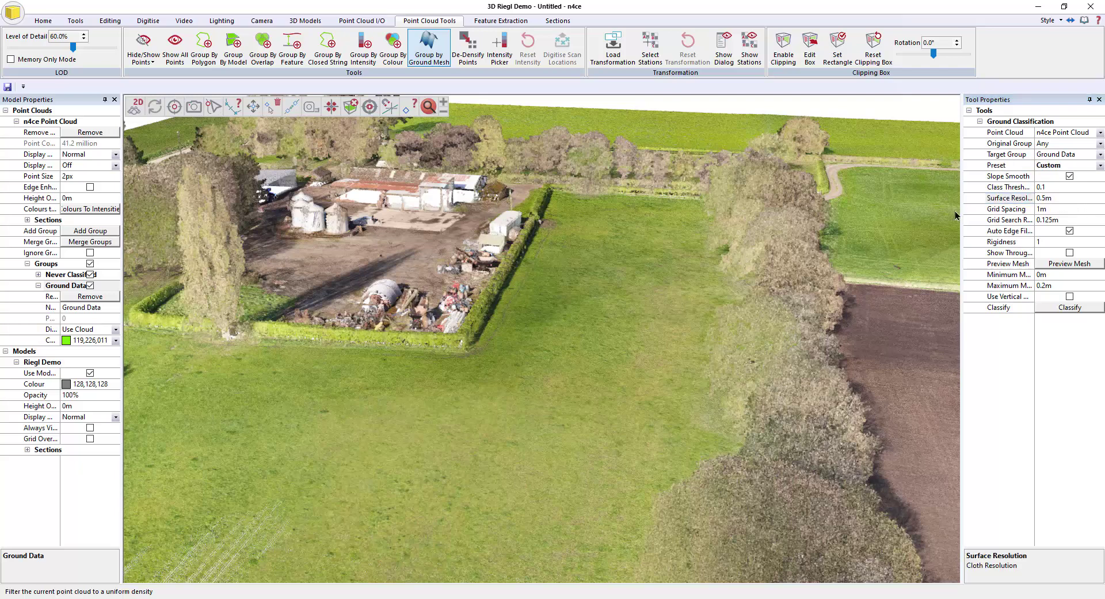
left_click(1058, 208)
type("0.5")
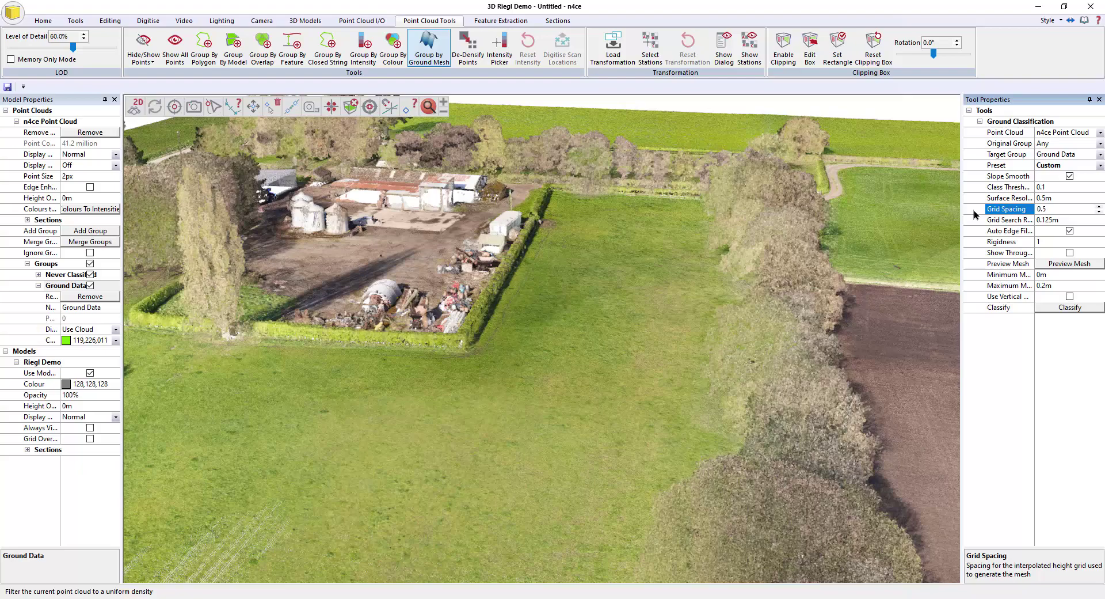
key("Return")
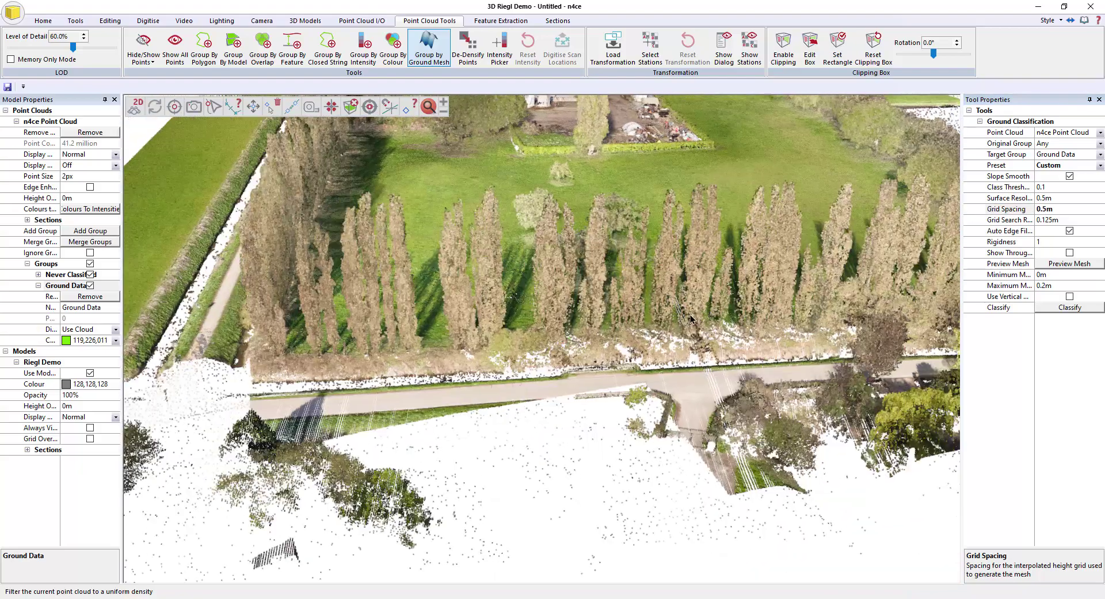
Step: Enable showing the mesh through the cloud and preview the ground mesh without classifying the point cloud
middle_click_drag(716, 481, 465, 316)
scroll(424, 359, "up", 5)
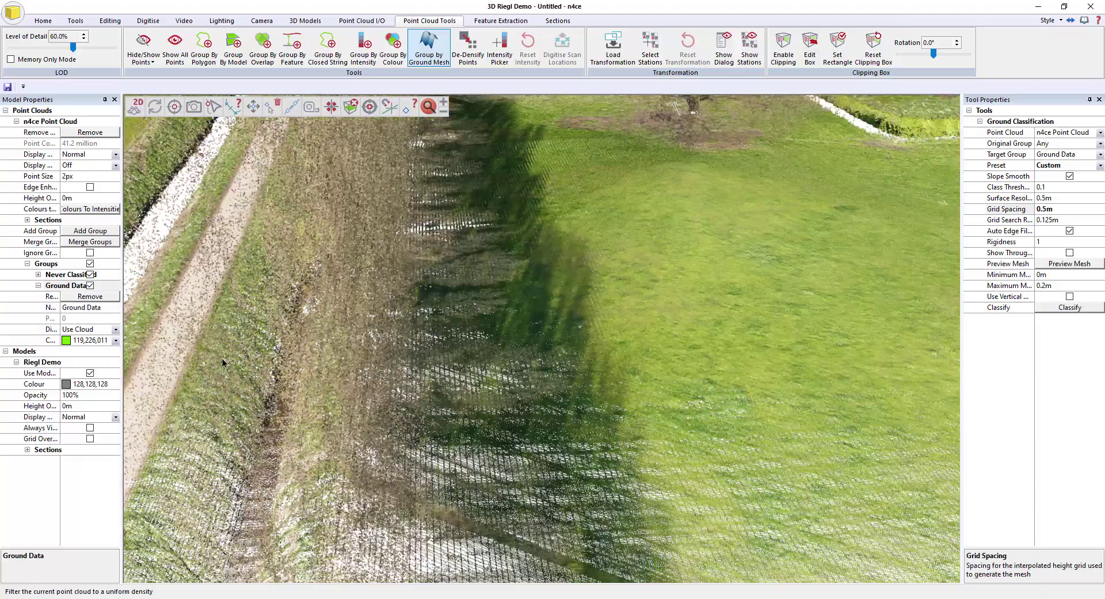
middle_click_drag(423, 359, 344, 363)
mouse_move(547, 336)
middle_mouse_down()
mouse_move(510, 332)
mouse_move(658, 291)
mouse_move(555, 319)
middle_mouse_up()
scroll(657, 291, "down", 3)
scroll(555, 319, "up", 2)
left_click_drag(555, 321, 561, 309)
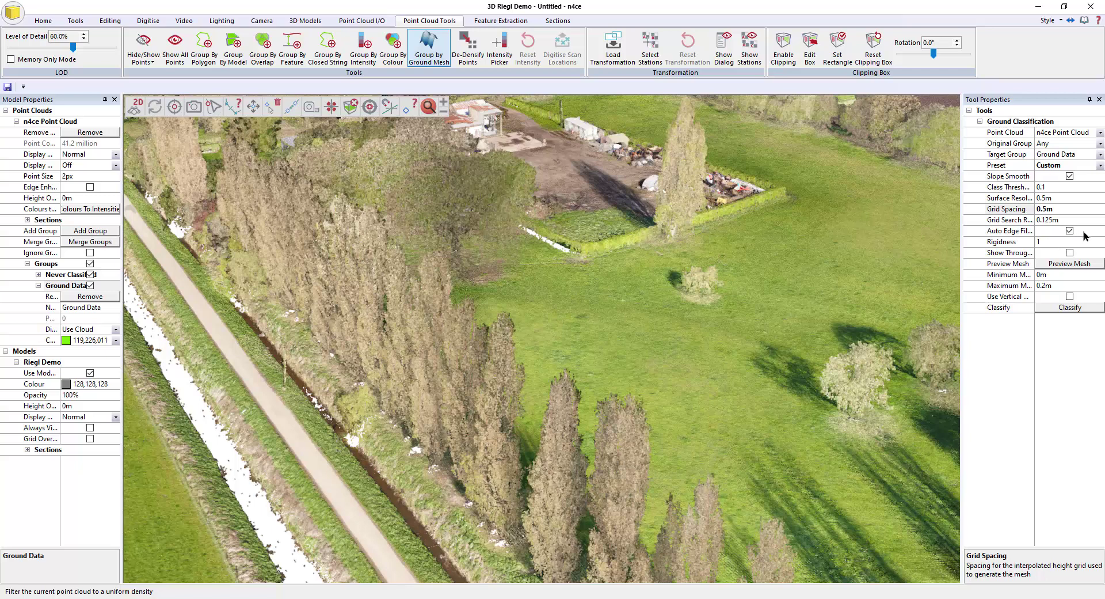
left_click(1068, 253)
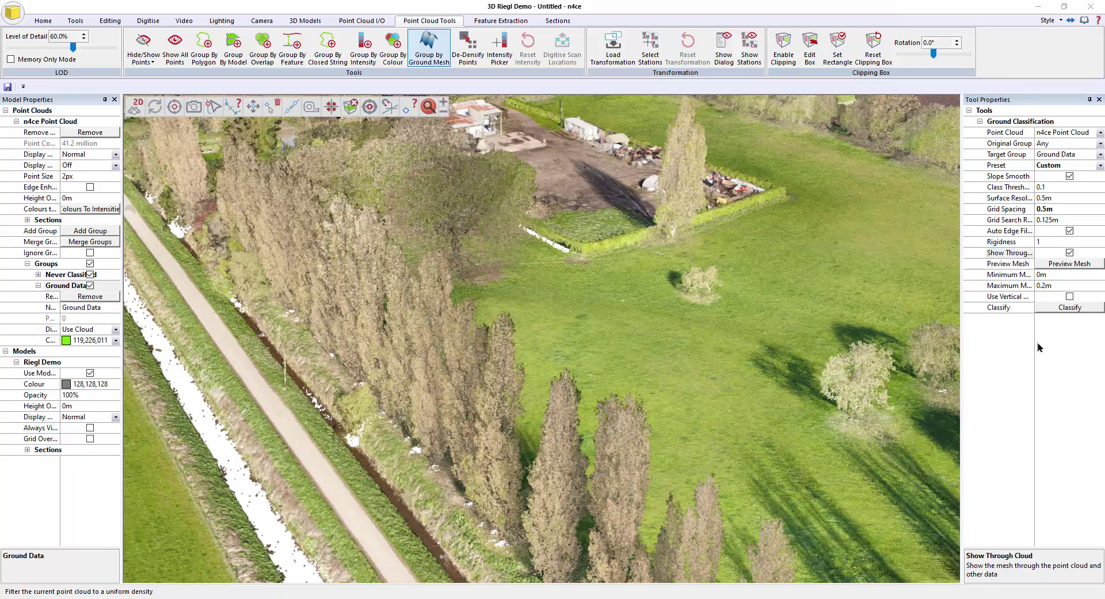
left_click(1065, 263)
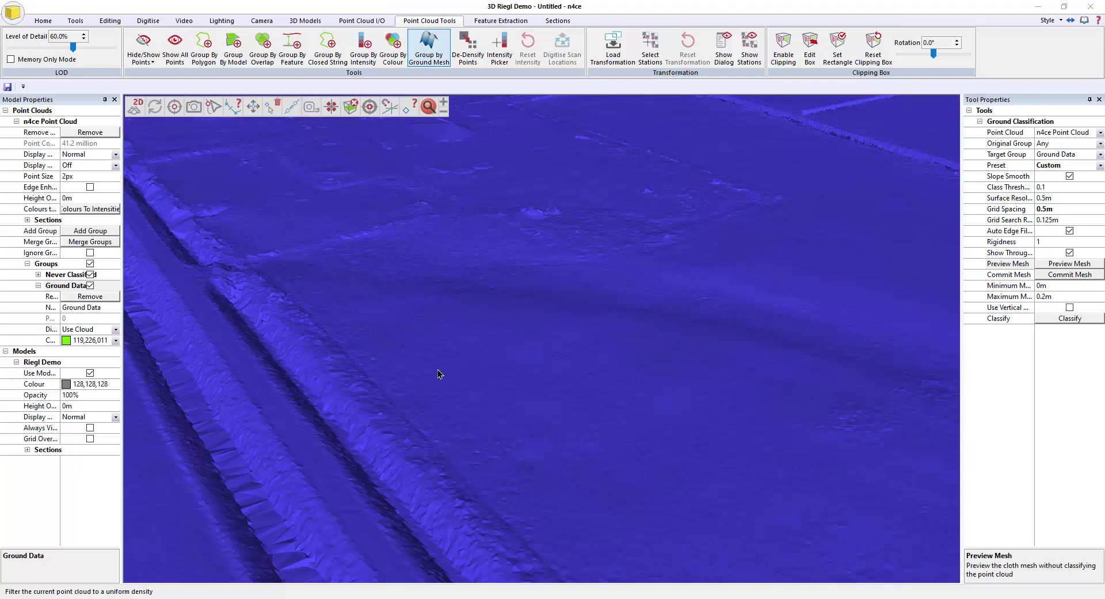
Step: Check the previewed ground mesh across the site and classify the point cloud's ground points into the Ground Data group
middle_click_drag(438, 368, 478, 382)
scroll(500, 371, "down", 2)
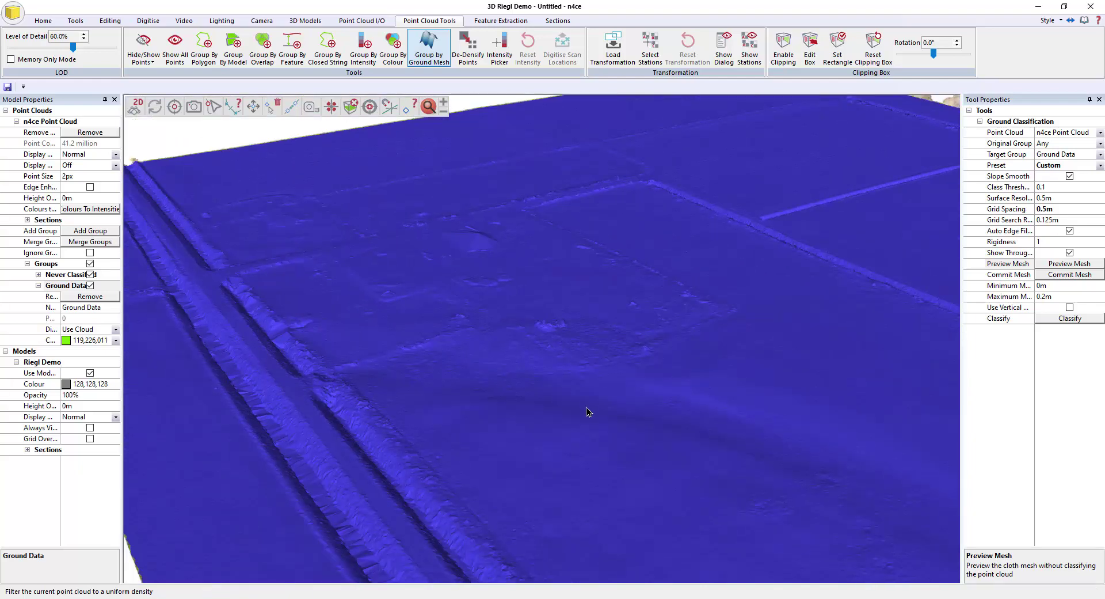
scroll(586, 407, "up", 5)
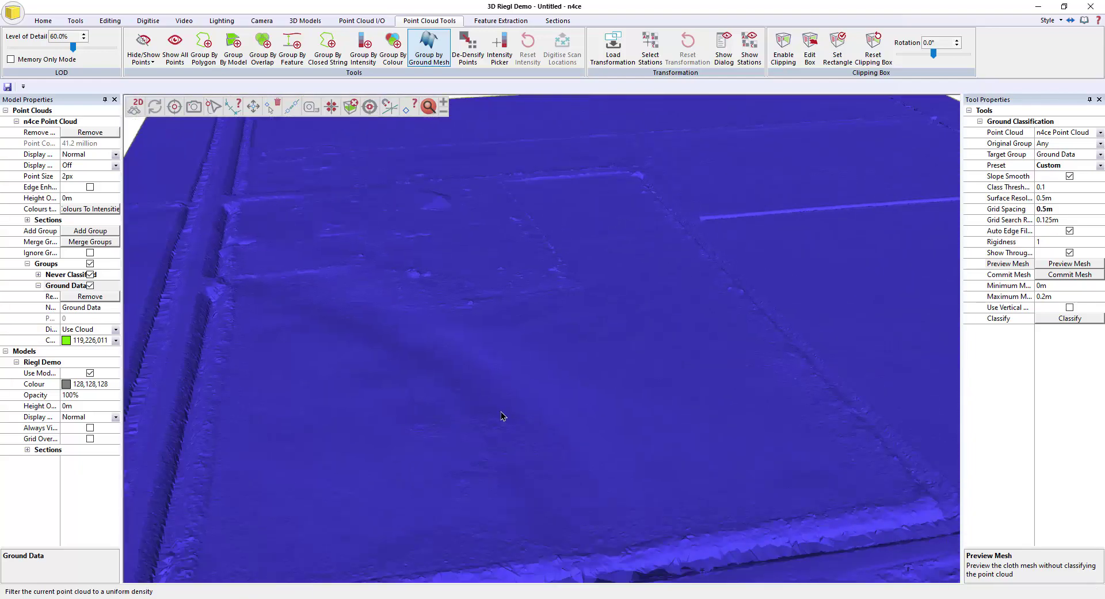
middle_click_drag(500, 411, 509, 460)
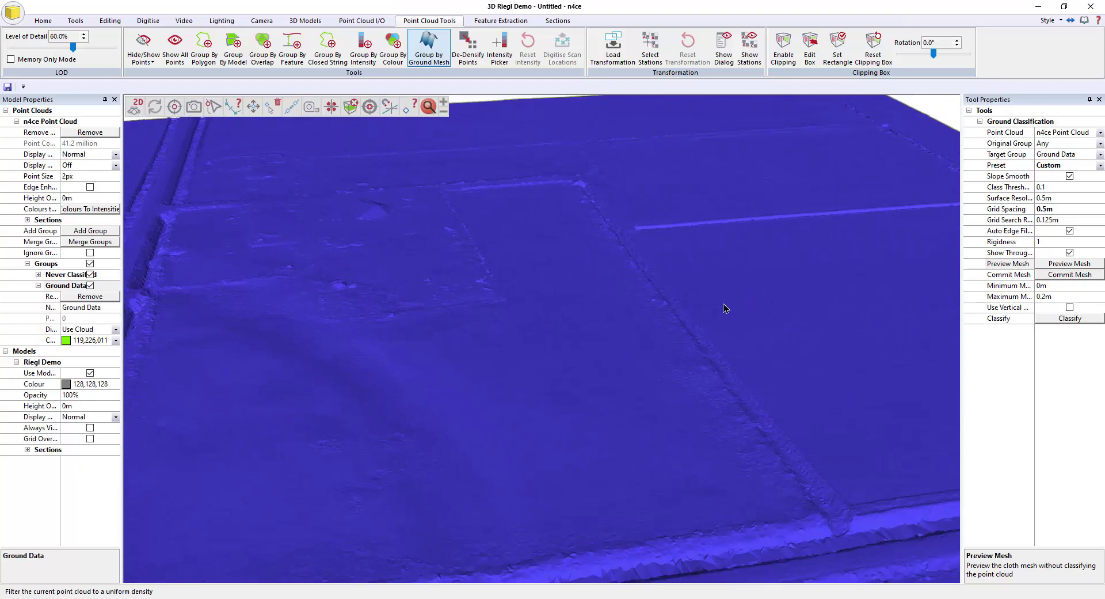
scroll(723, 308, "down", 10)
left_click(1056, 297)
left_click(1058, 297)
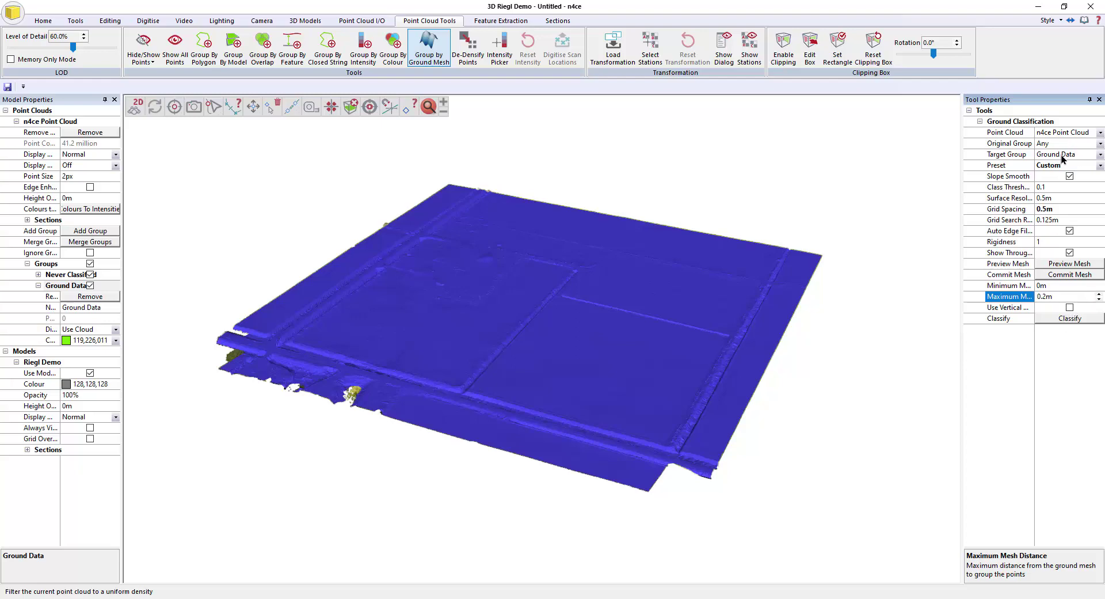
left_click(1068, 316)
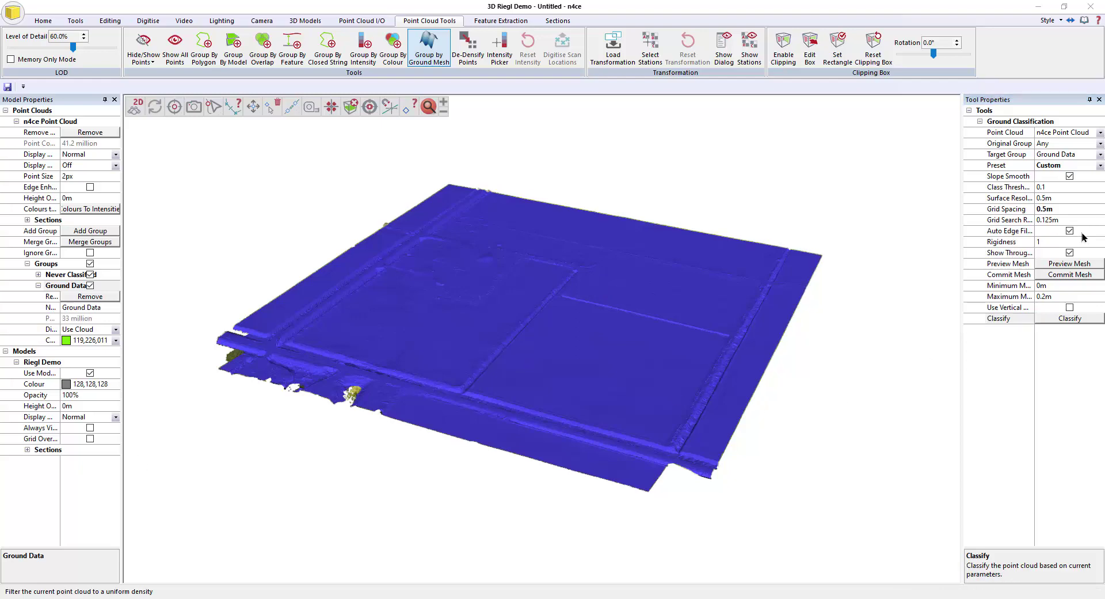
Step: Turn off showing the mesh through the cloud and hide the Never Classified group
left_click(1070, 253)
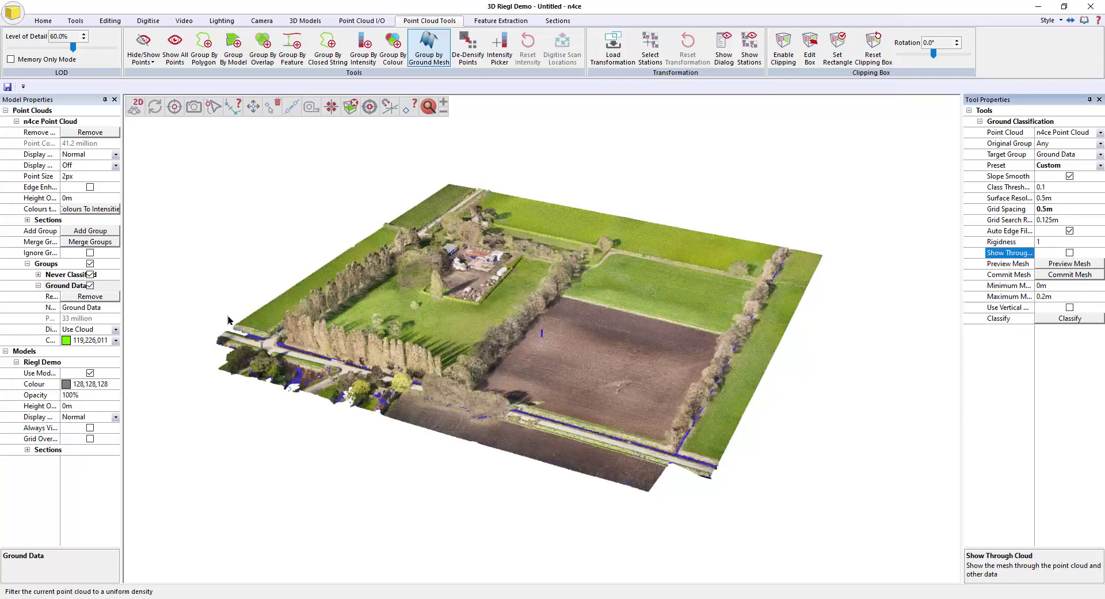
left_click(90, 274)
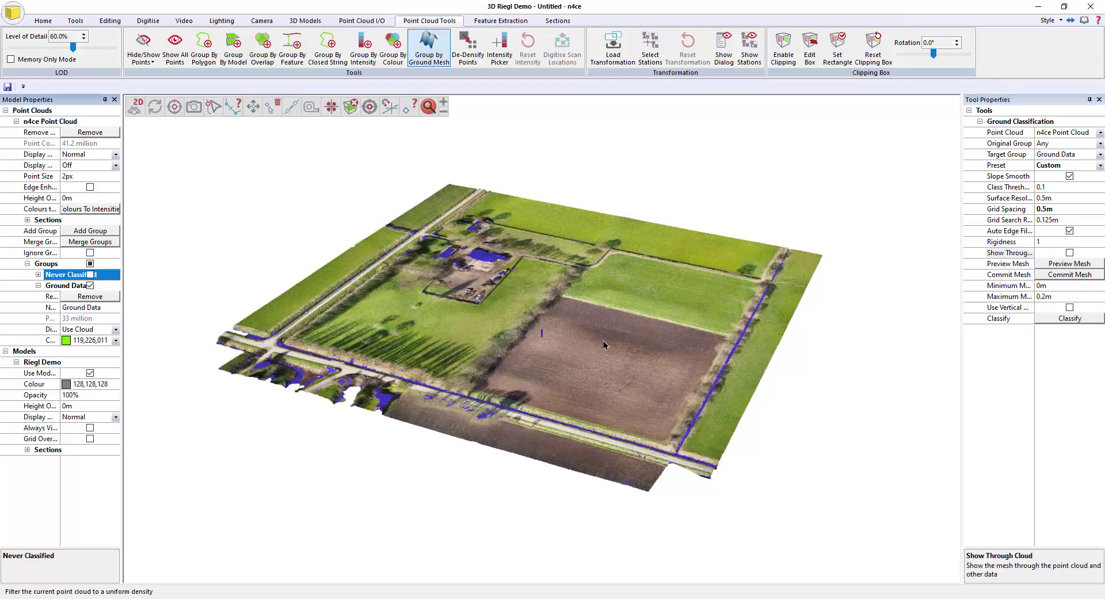
Step: Examine the classified ground points around the fields, ditches, tree lines and farmyard for gaps filled by the mesh
left_click_drag(604, 340, 466, 334)
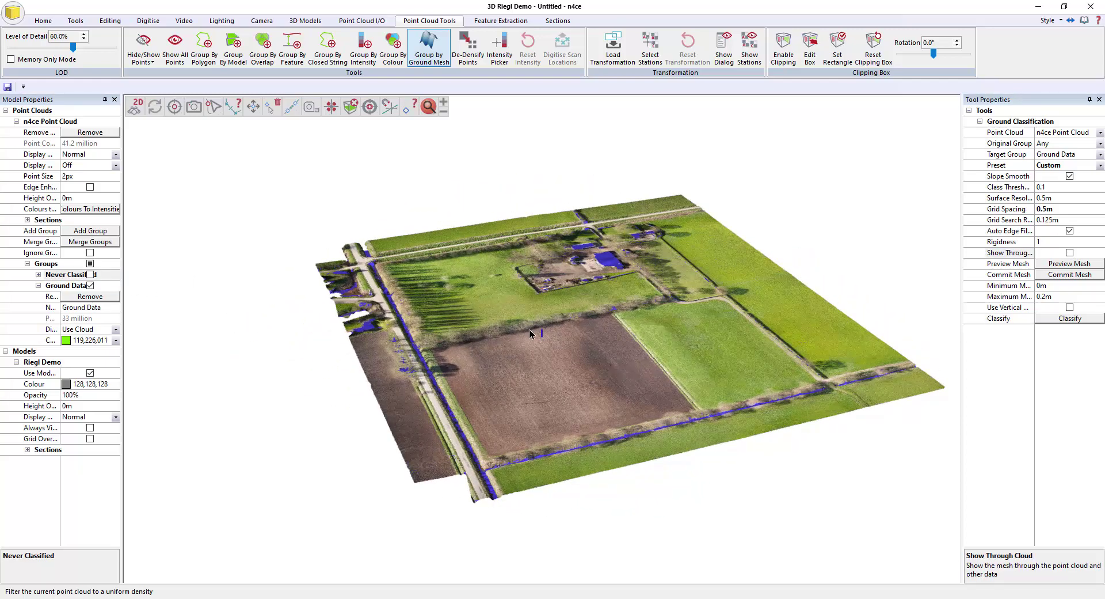
scroll(542, 334, "up", 5)
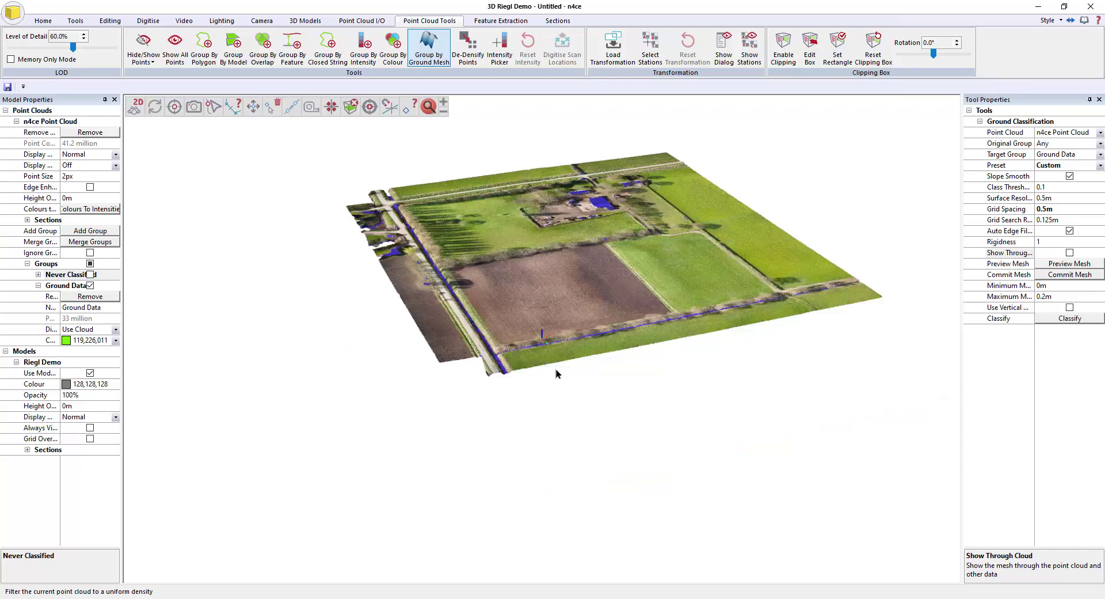
scroll(540, 335, "up", 3)
left_click_drag(447, 357, 470, 366)
scroll(470, 366, "down", 3)
double_click(343, 243)
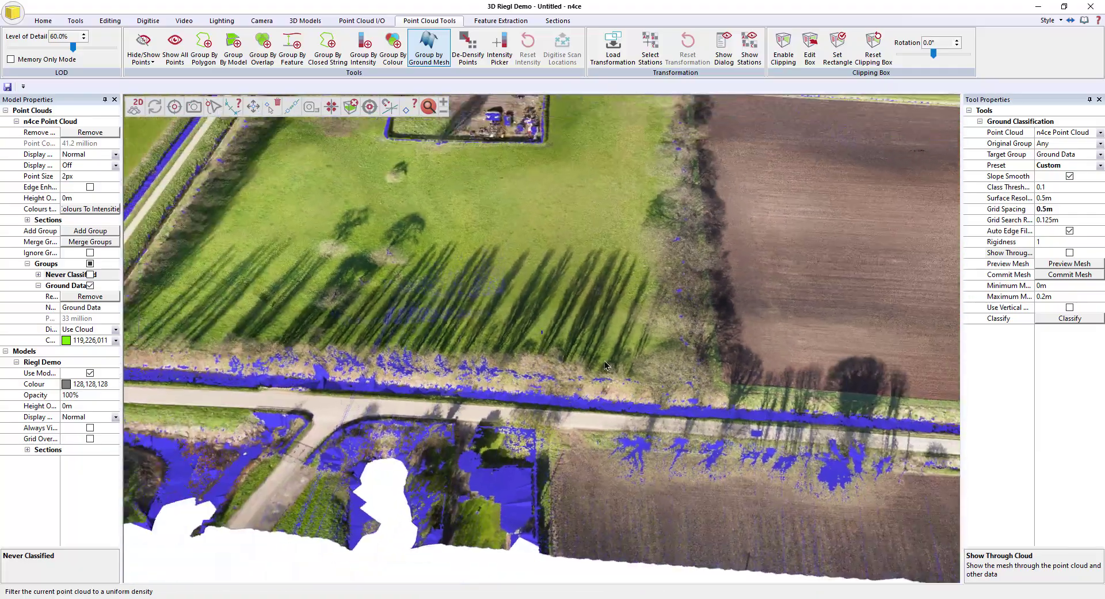
double_click(342, 243)
scroll(595, 432, "up", 3)
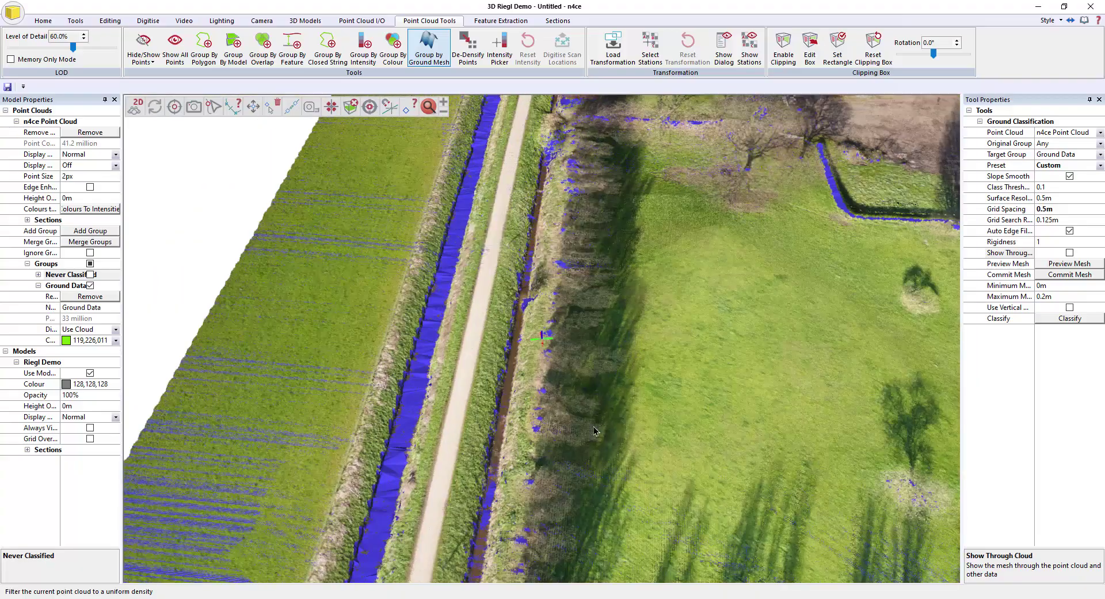
left_click_drag(595, 431, 556, 323)
scroll(556, 324, "down", 4)
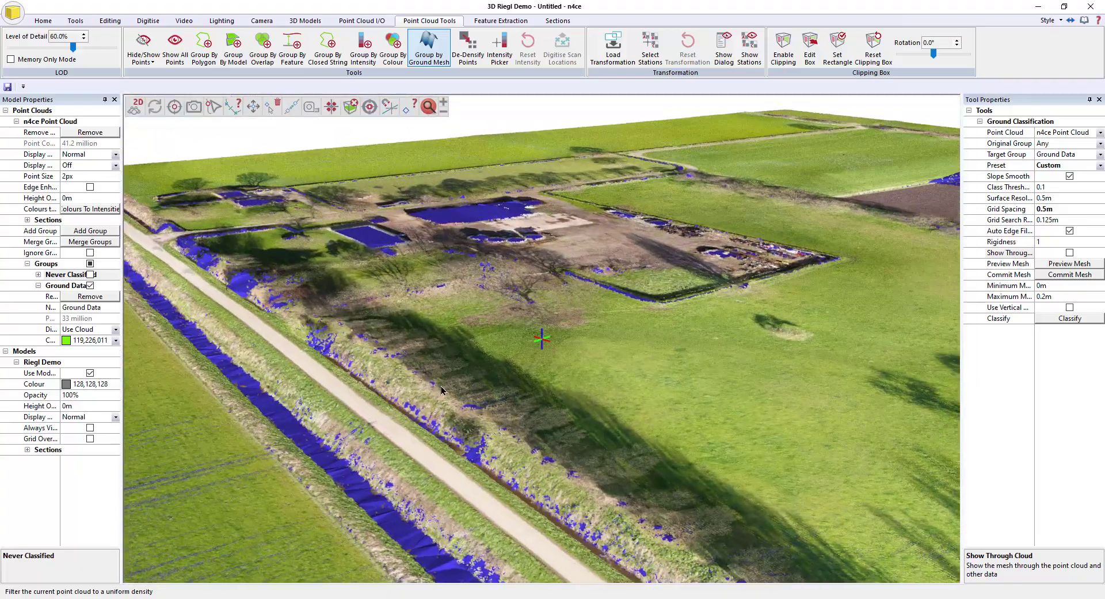
mouse_move(442, 389)
left_mouse_down()
mouse_move(618, 386)
mouse_move(714, 452)
mouse_move(338, 487)
mouse_move(496, 432)
mouse_move(176, 282)
left_mouse_up()
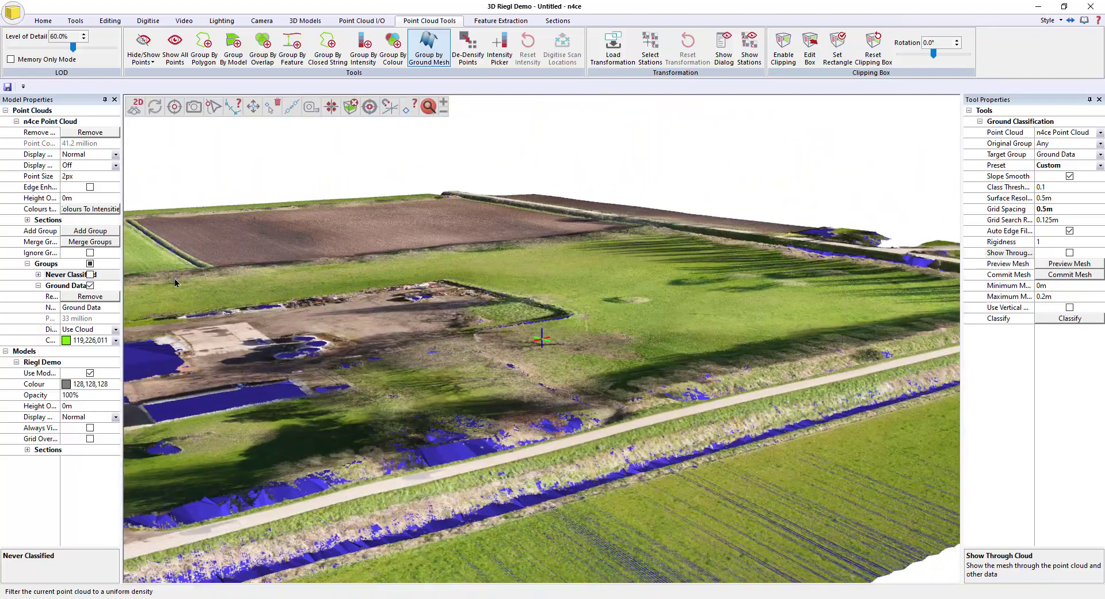
Step: Show the Never Classified group again in Height Shaded mode and enable edge enhancement for the point cloud
left_click(91, 275)
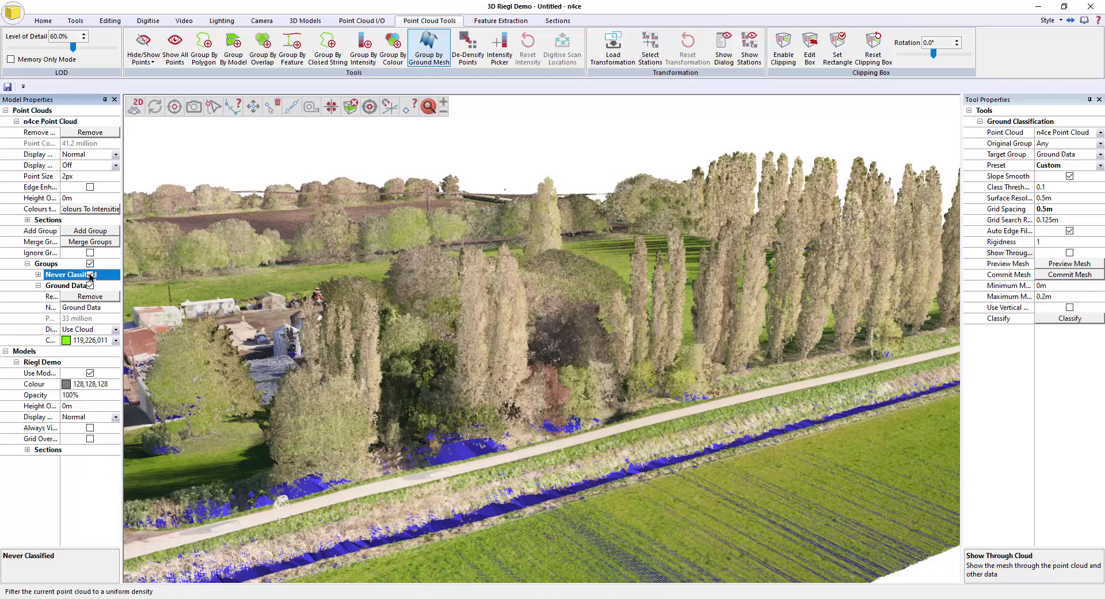
left_click(38, 275)
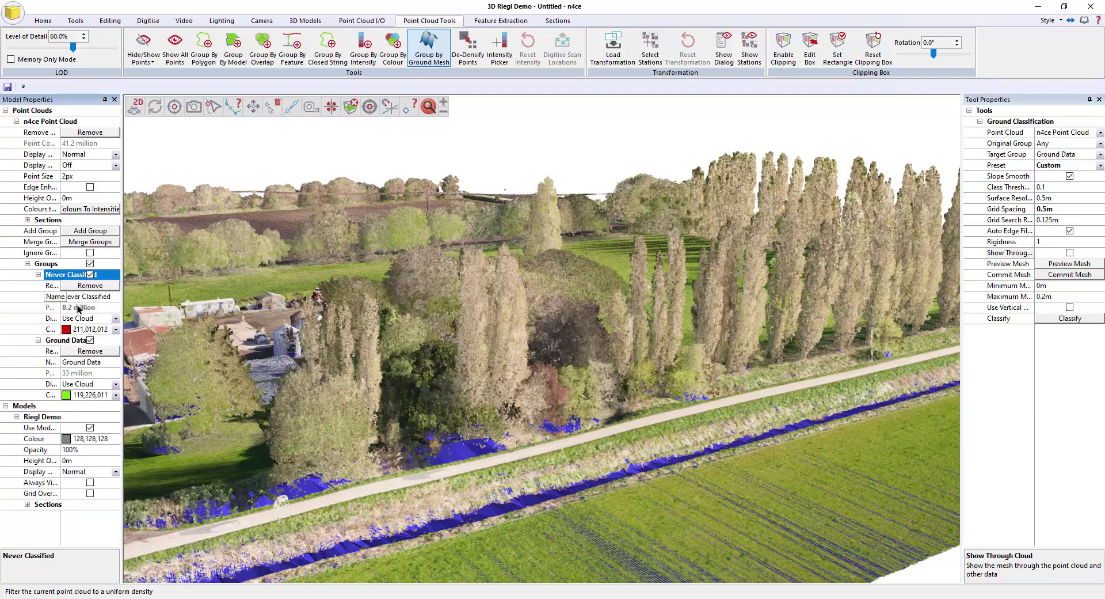
left_click(115, 318)
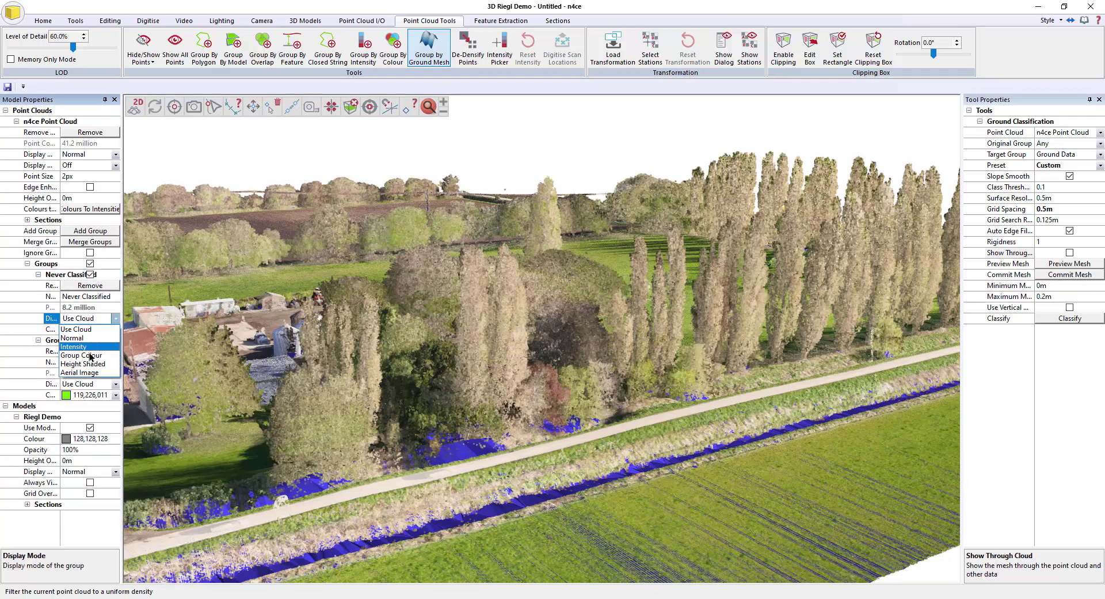
left_click(83, 364)
left_click(90, 187)
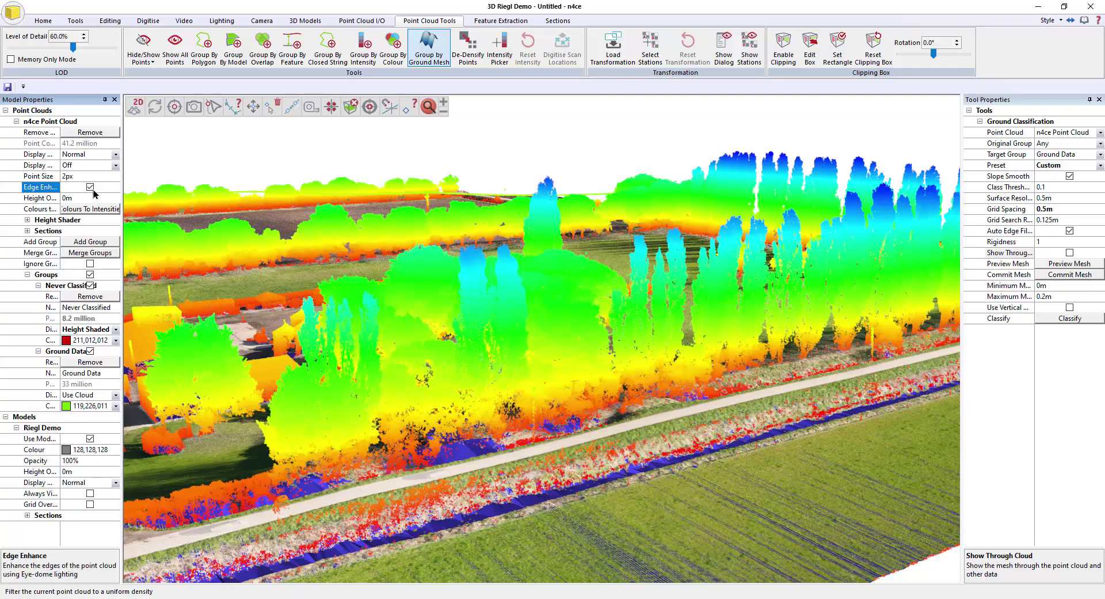
Step: Examine the height-shaded trees, hedges and farm buildings against the ground data, and exit the ground mesh grouping tool
left_click_drag(316, 388, 543, 453)
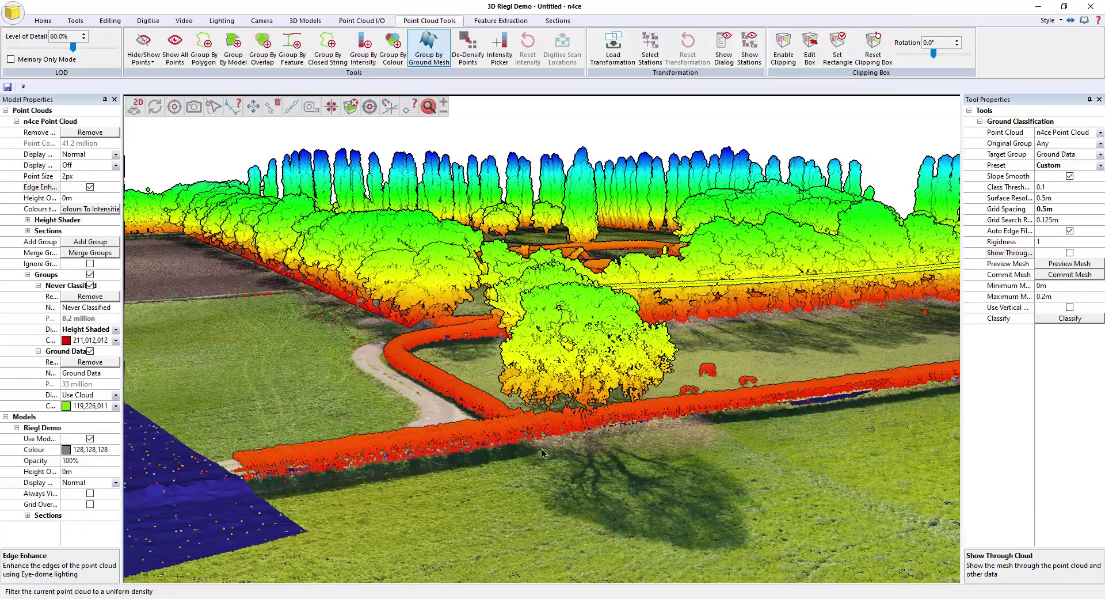
left_click_drag(596, 410, 387, 393)
scroll(501, 377, "up", 10)
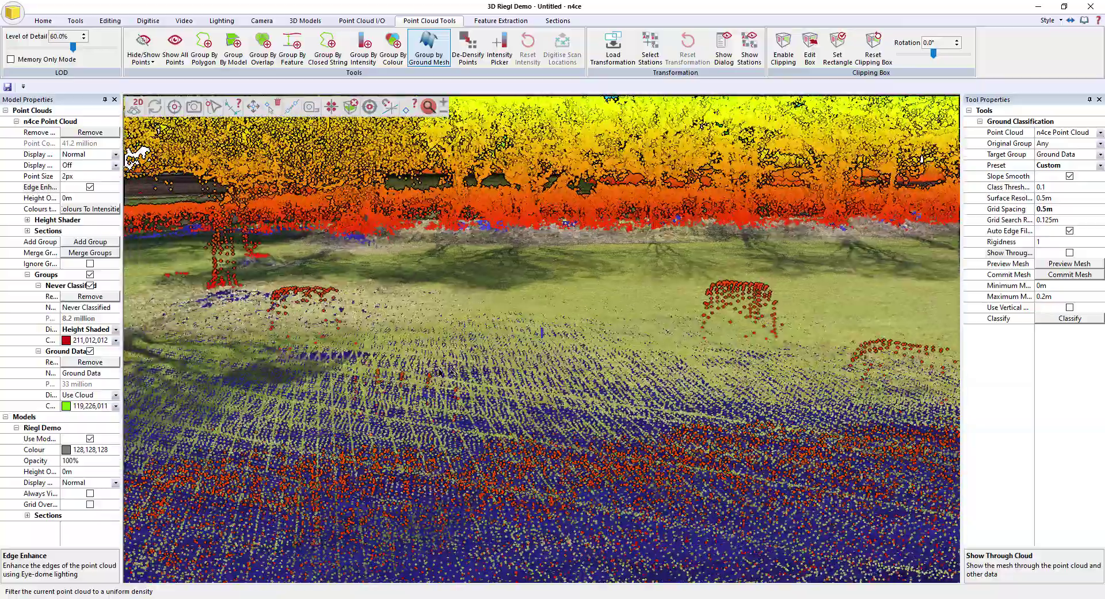
left_click_drag(500, 377, 391, 370)
scroll(391, 369, "down", 6)
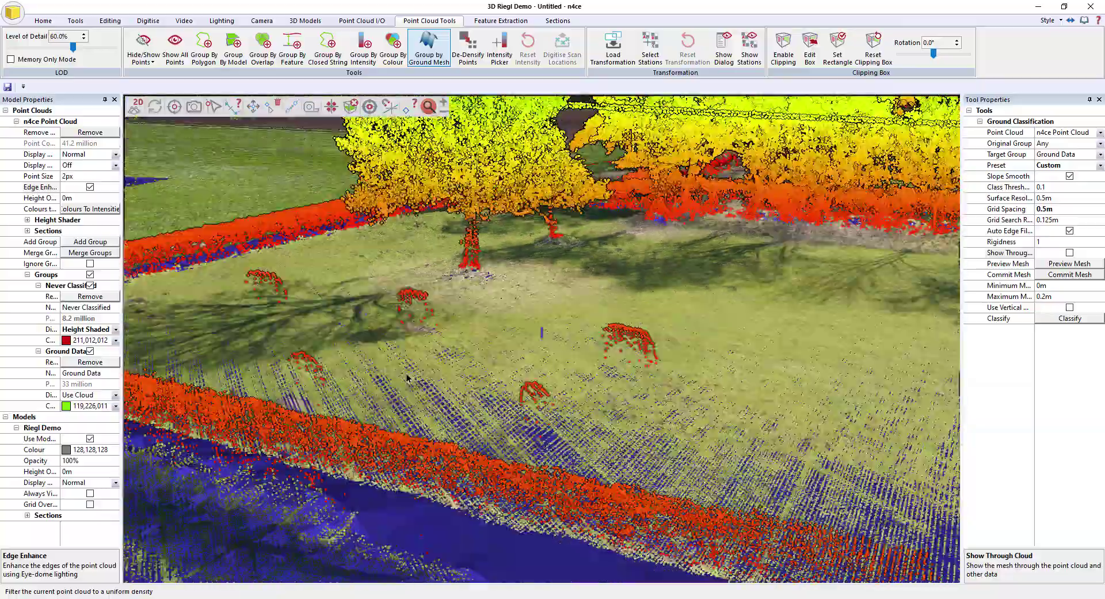
scroll(423, 395, "down", 3)
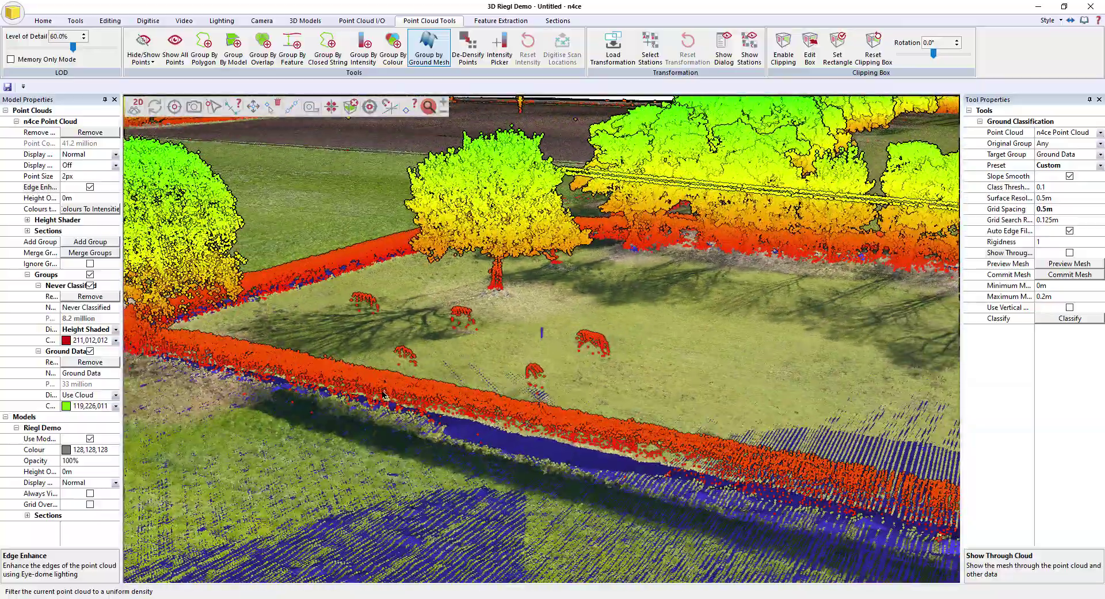
left_click_drag(423, 394, 633, 362)
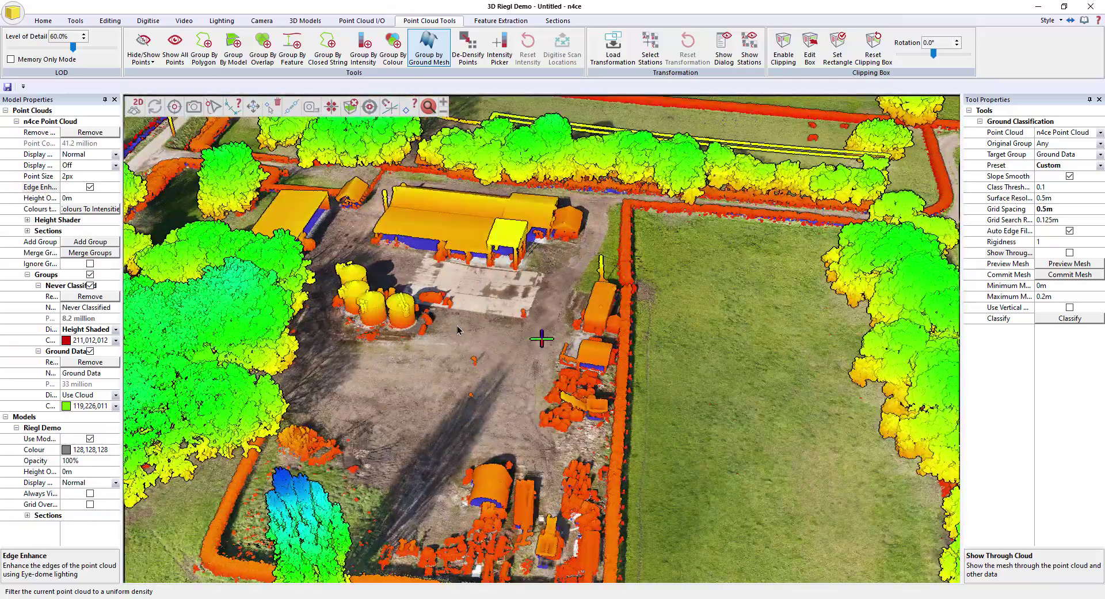
key("Escape")
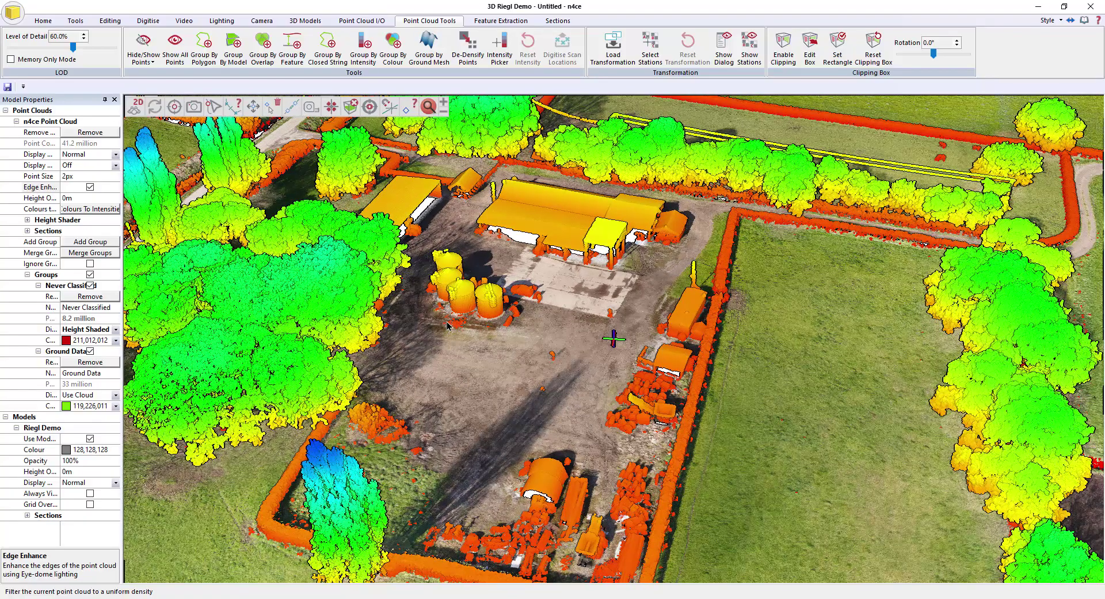
Step: Hide the Never Classified group to leave only the Ground Data points displayed over the whole site
scroll(721, 321, "down", 3)
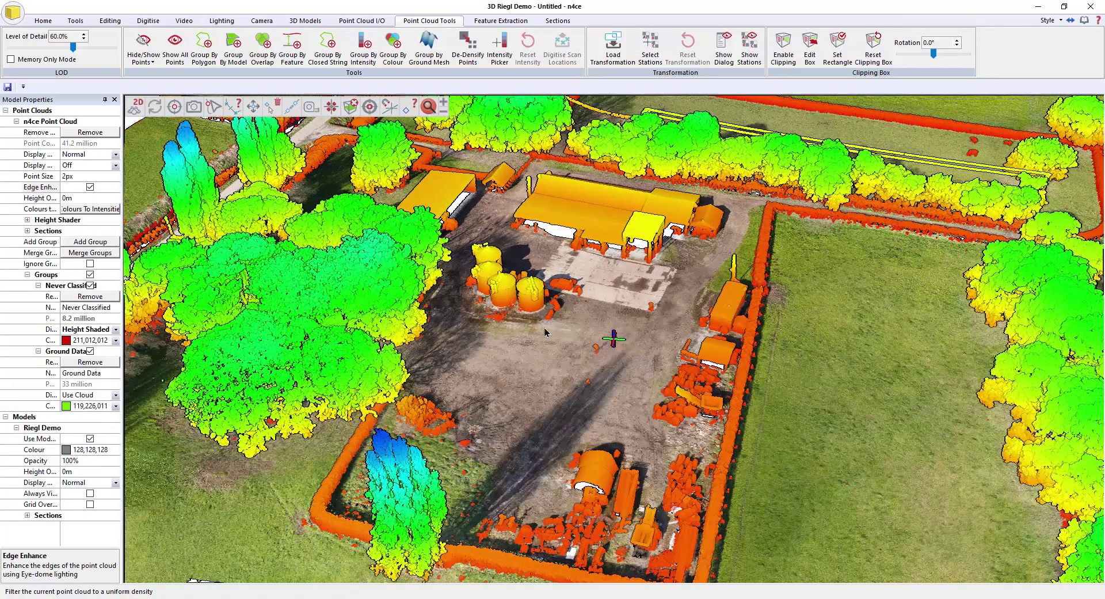
left_click(94, 276)
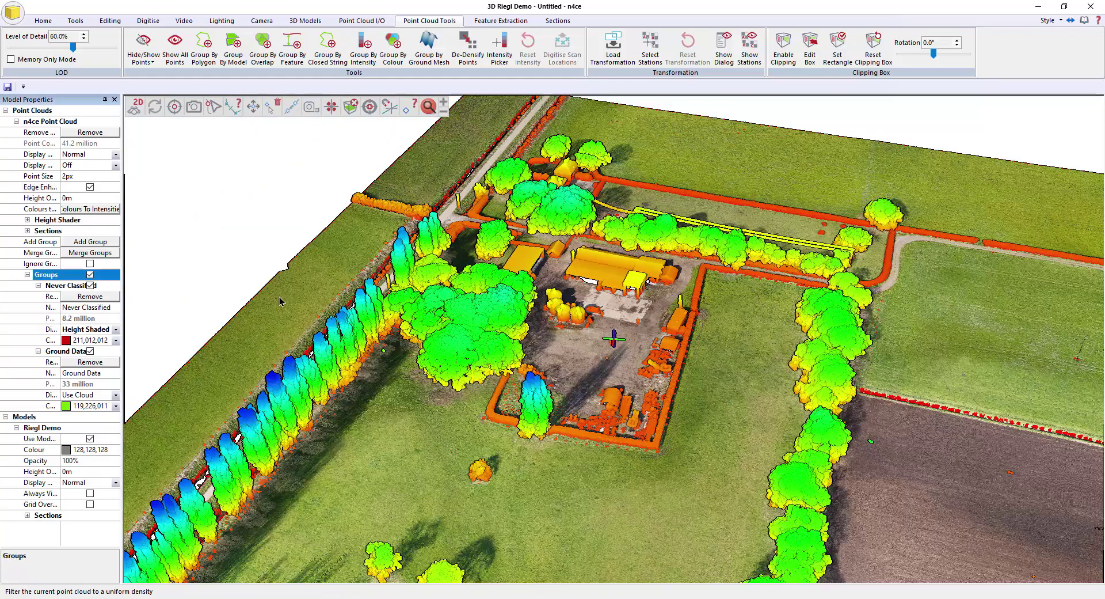
scroll(459, 348, "down", 2)
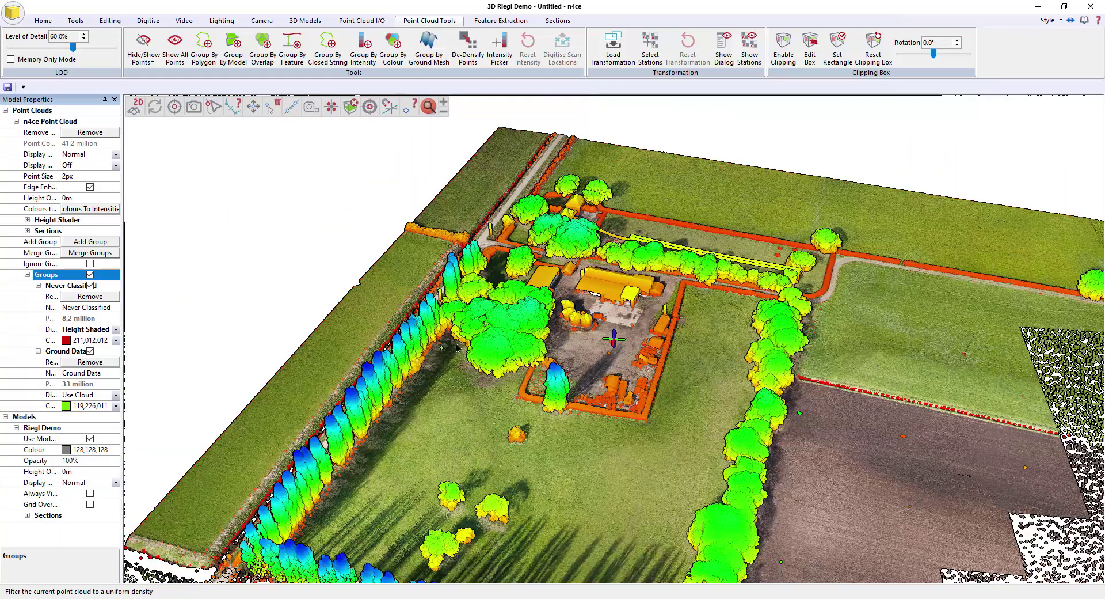
scroll(615, 396, "down", 2)
middle_click_drag(579, 387, 529, 359)
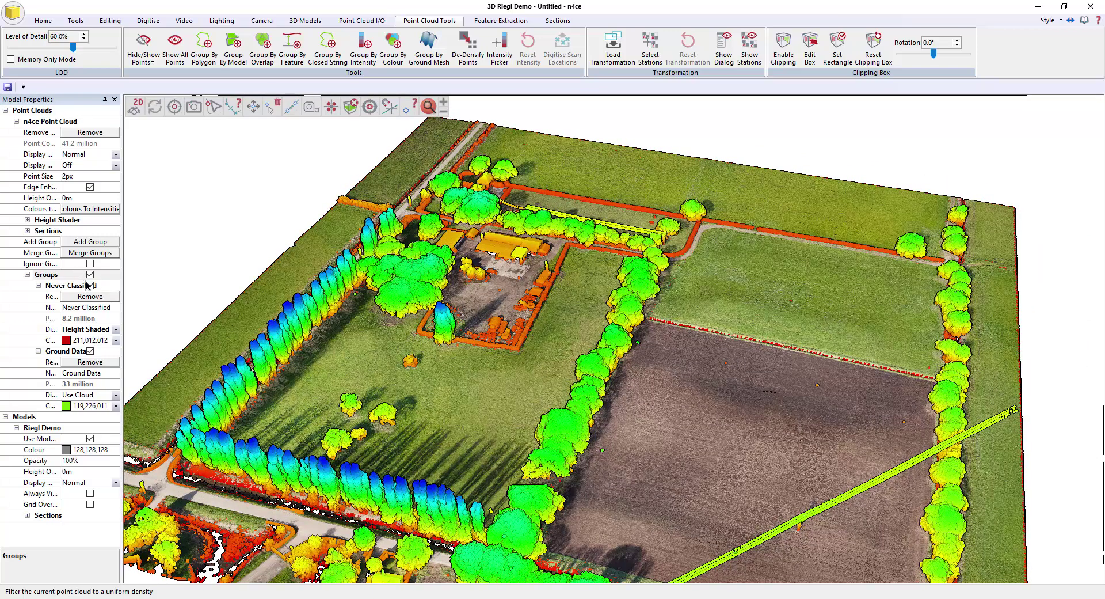
left_click(91, 286)
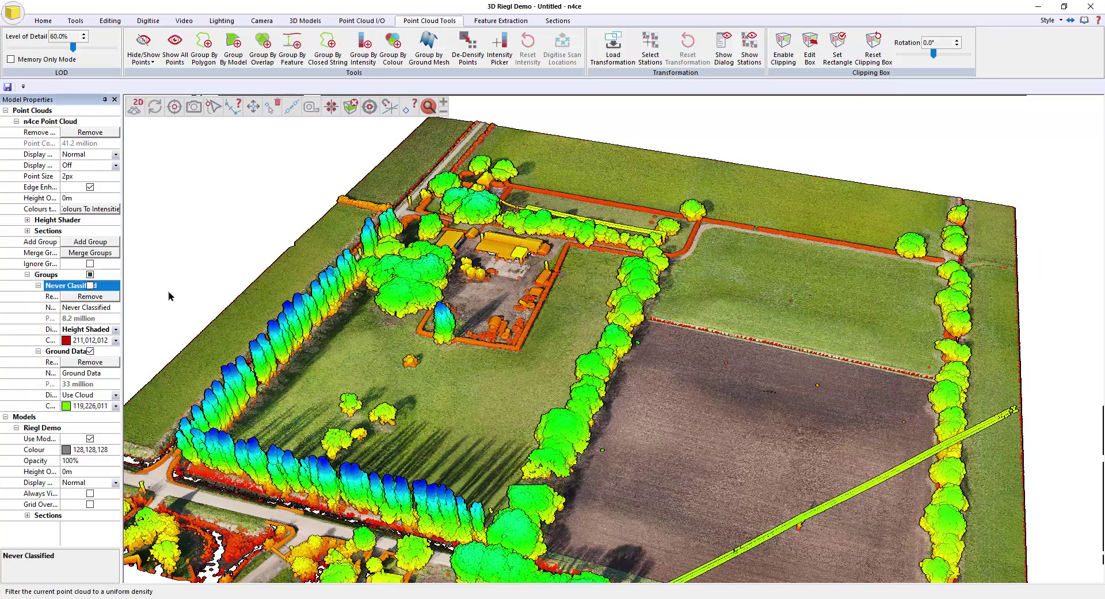
middle_click_drag(335, 298, 338, 238)
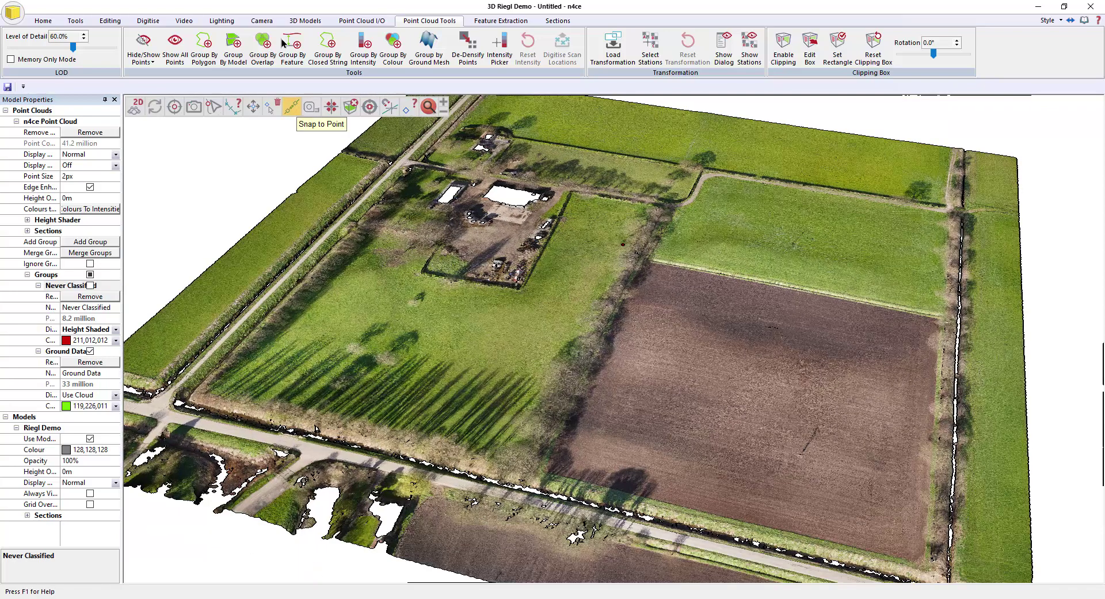
Step: Set the grid spacing for creating a grid from the point cloud to 0.5 m
left_click(362, 21)
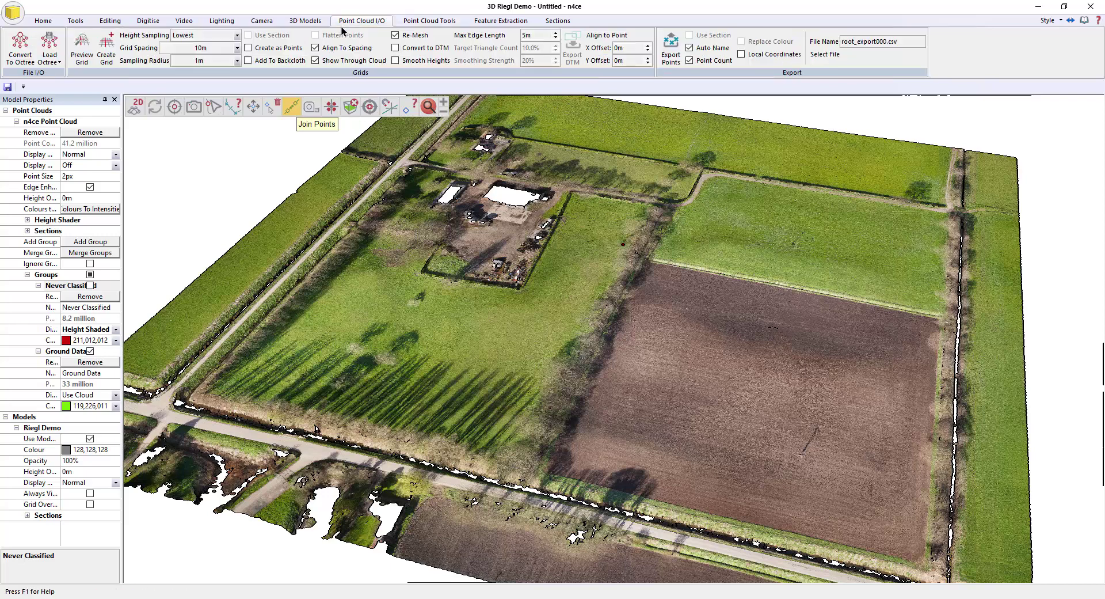
double_click(213, 43)
type("0.5")
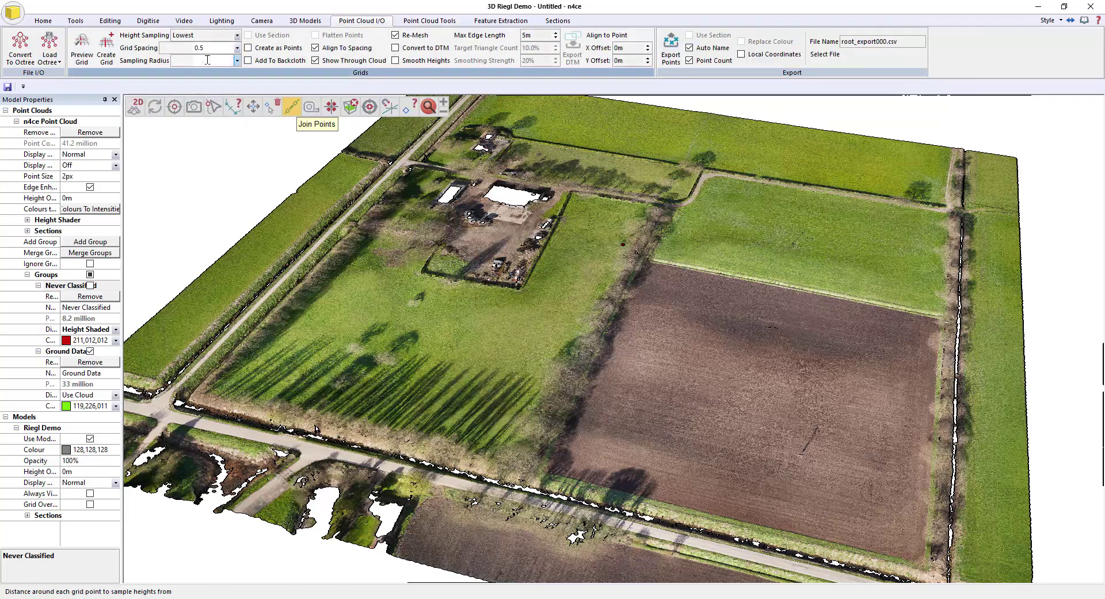
Step: Set the grid spacing to 500 mm and the sampling radius to 100 mm for the point cloud grid
key("Tab")
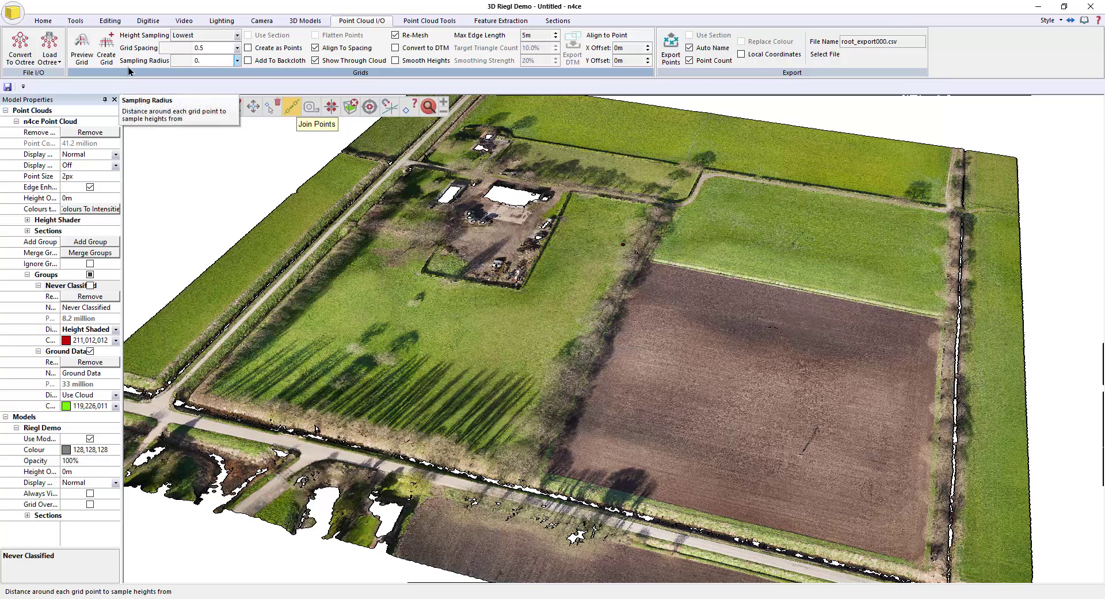
key("shift+Tab")
type("500")
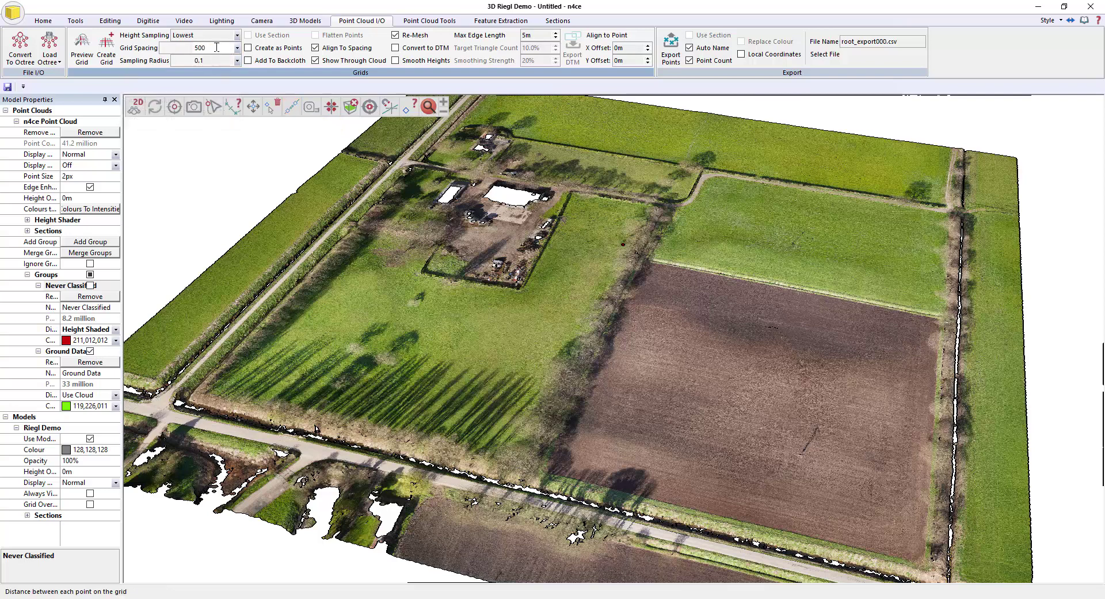
key("Tab")
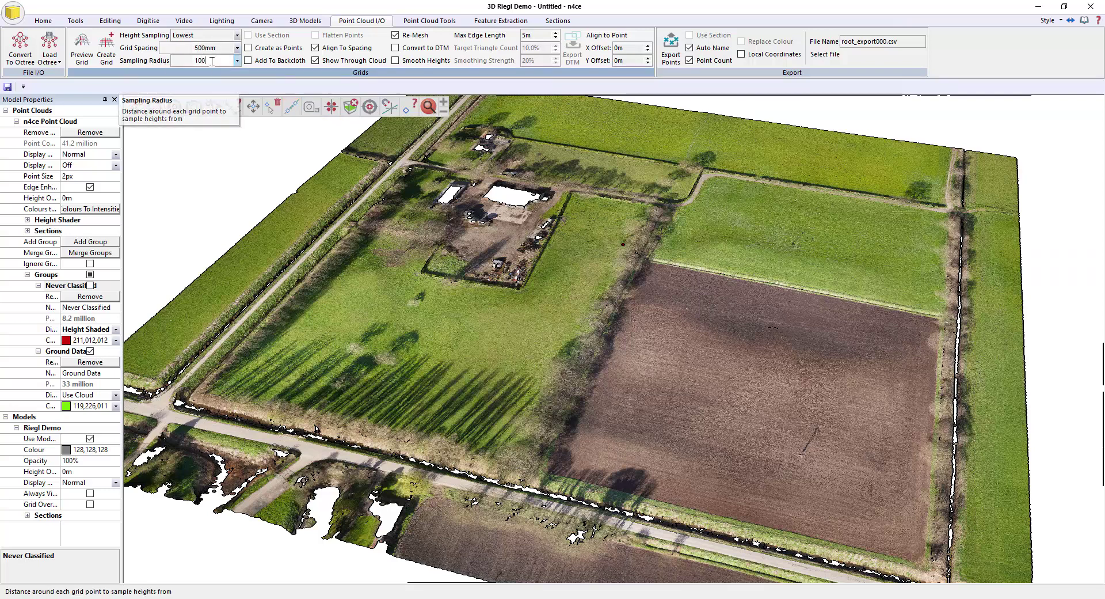
left_click(219, 47)
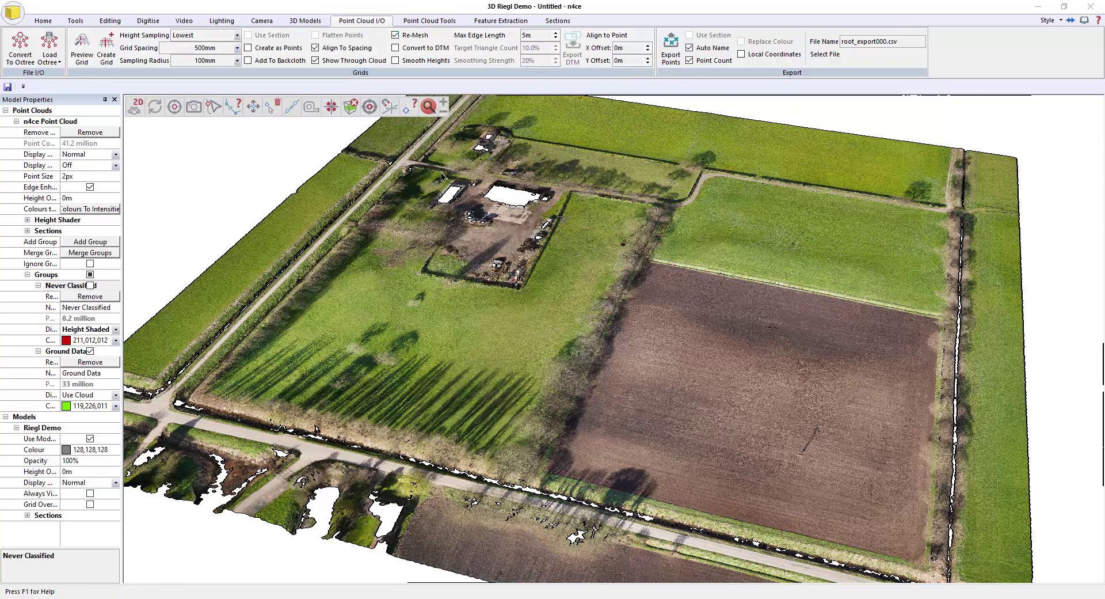
Step: Preview the ground grid over the site and create a grid DTM model named n4ce Point Cloud from it, keeping Optimize Diagonals enabled
left_click(86, 55)
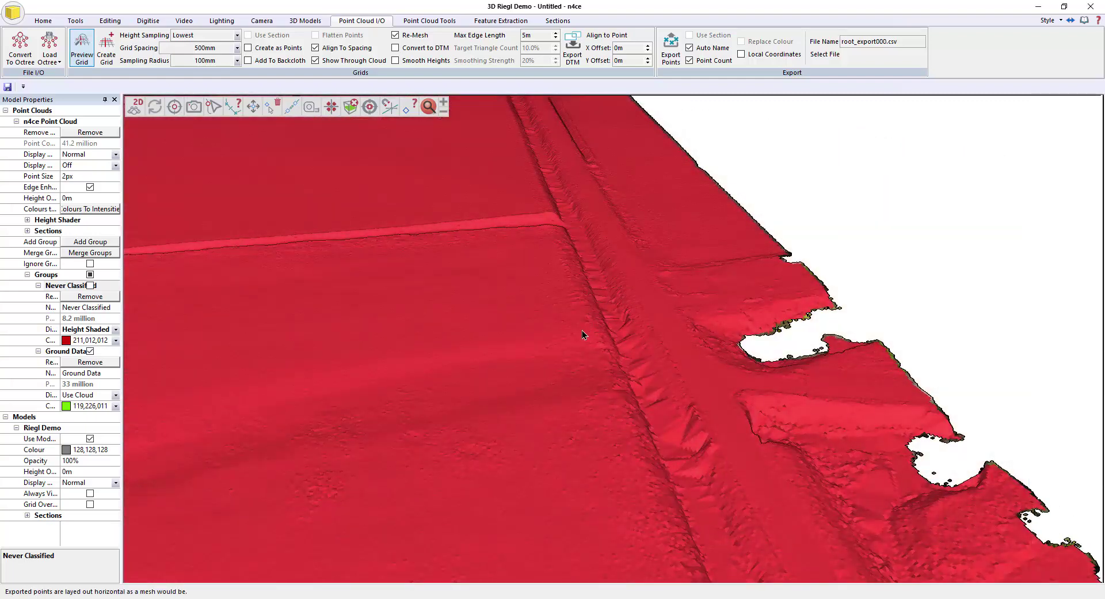
scroll(582, 329, "down", 2)
left_click(107, 55)
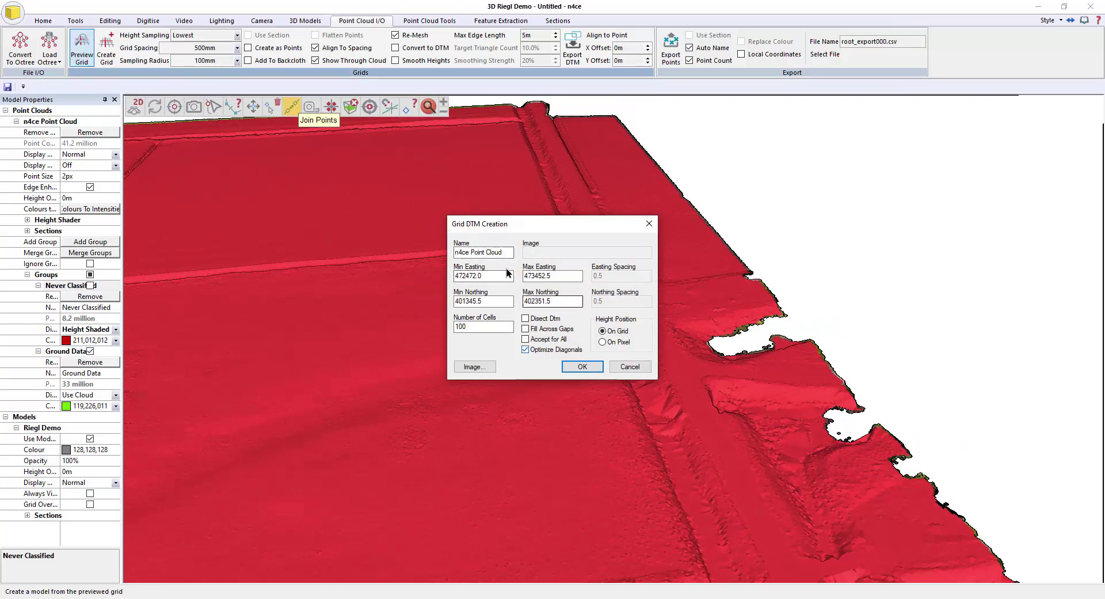
left_click(575, 370)
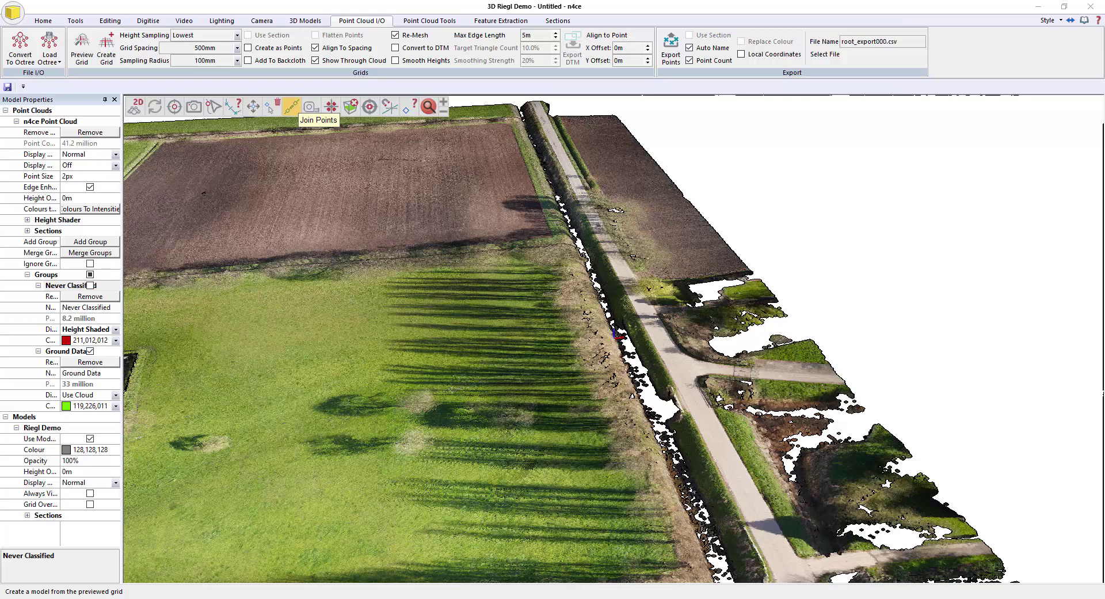
Step: Switch to the project window and open the n4ce Point Cloud grid model in a maximised model window
left_click(108, 573)
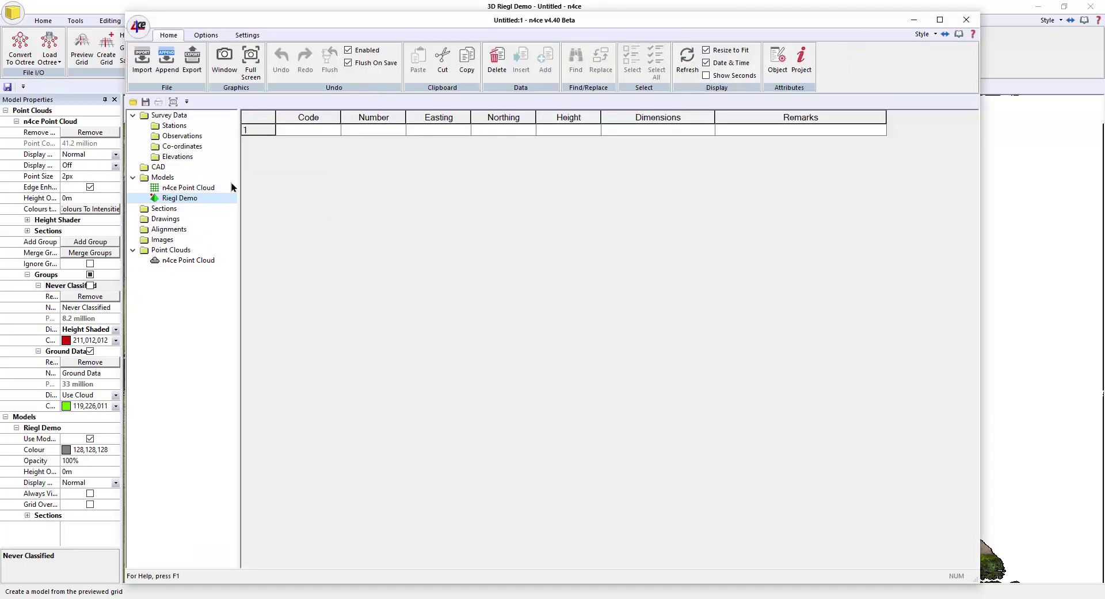
double_click(153, 189)
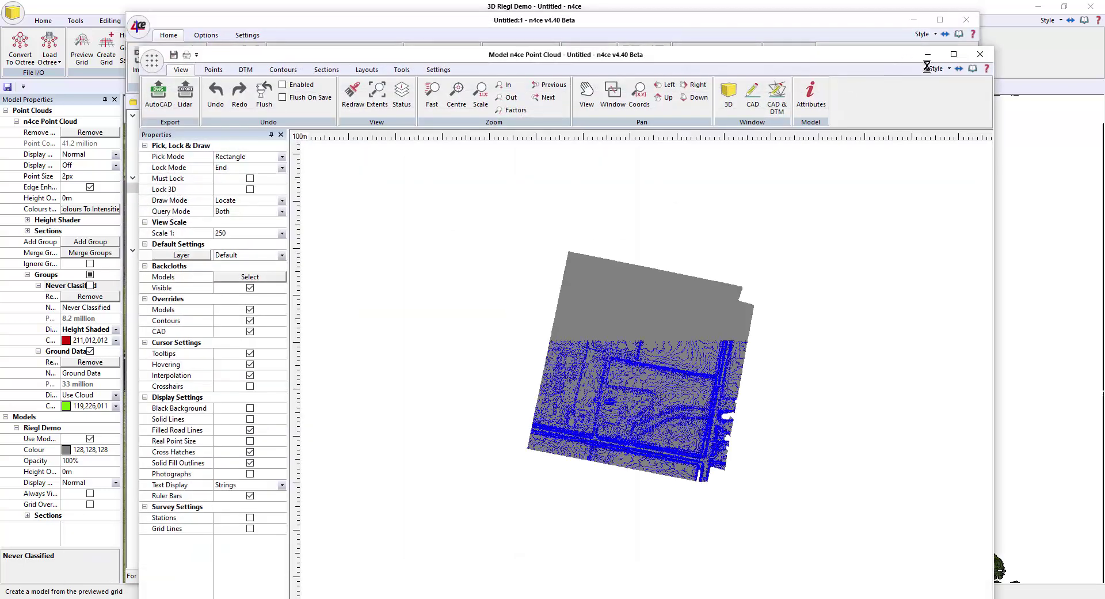
left_click(953, 53)
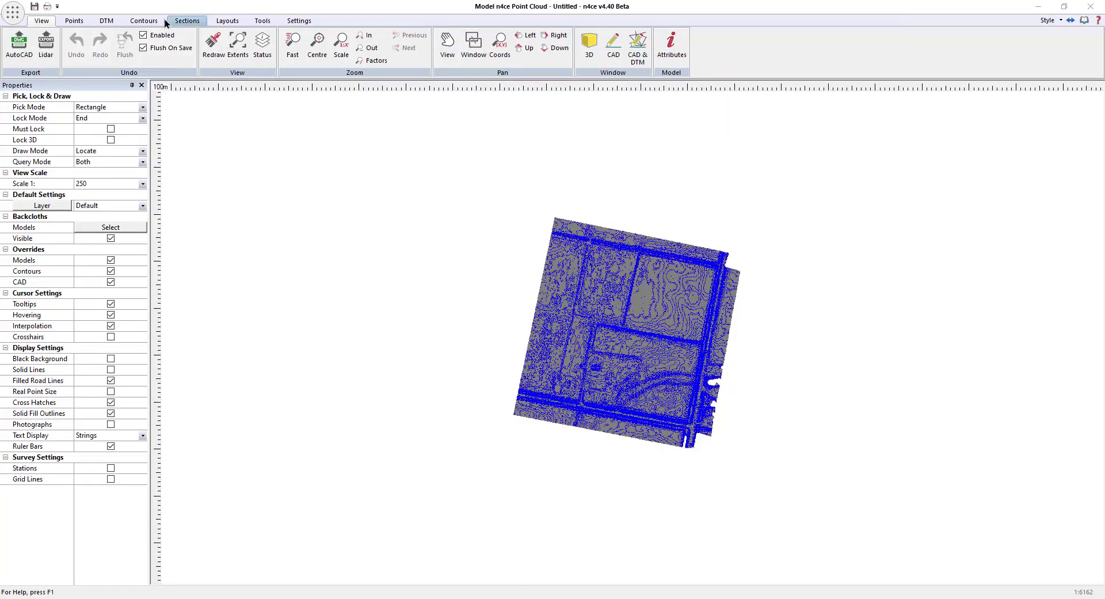
Step: Create surface contours for the grid model at a 0.2 m interval on the Contours layer
left_click(144, 20)
left_click(49, 55)
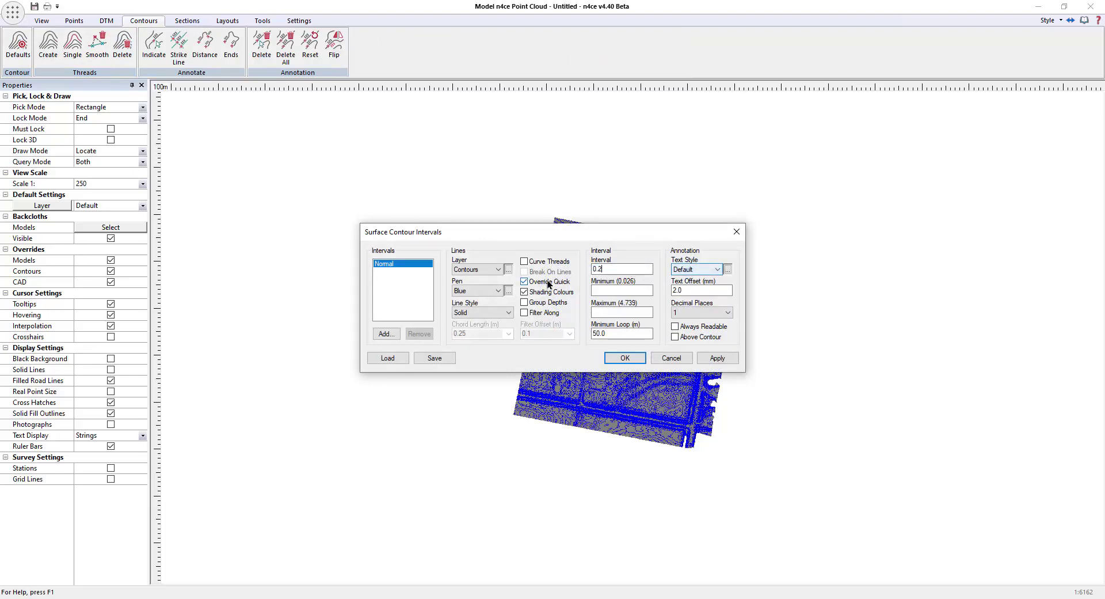
key("Return")
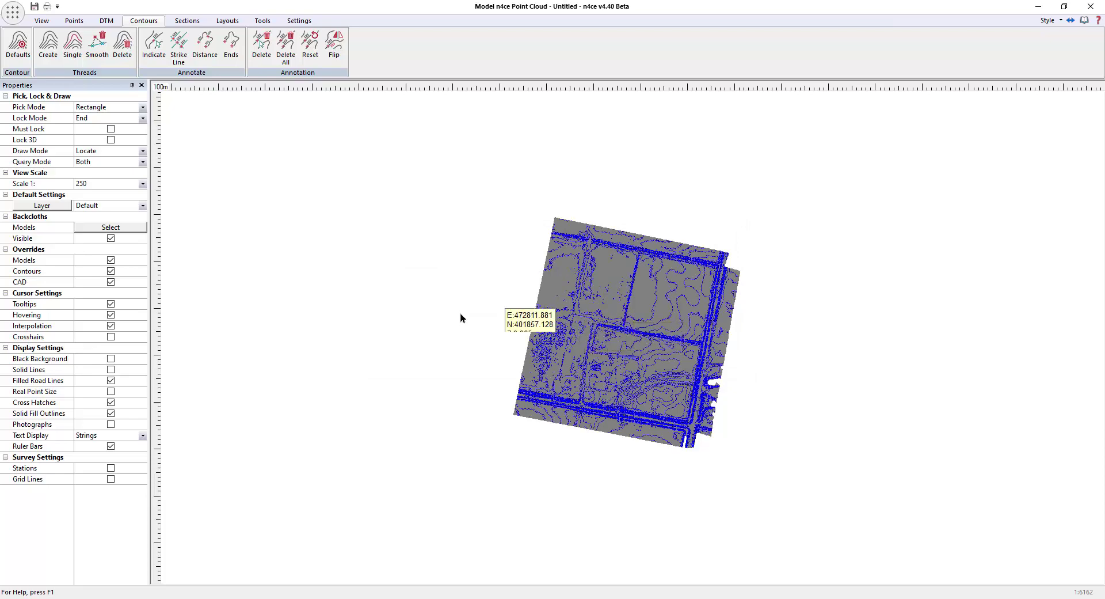
Step: Turn off the model display to leave only the contours, and examine the contours across the fields and ditches
left_click(111, 260)
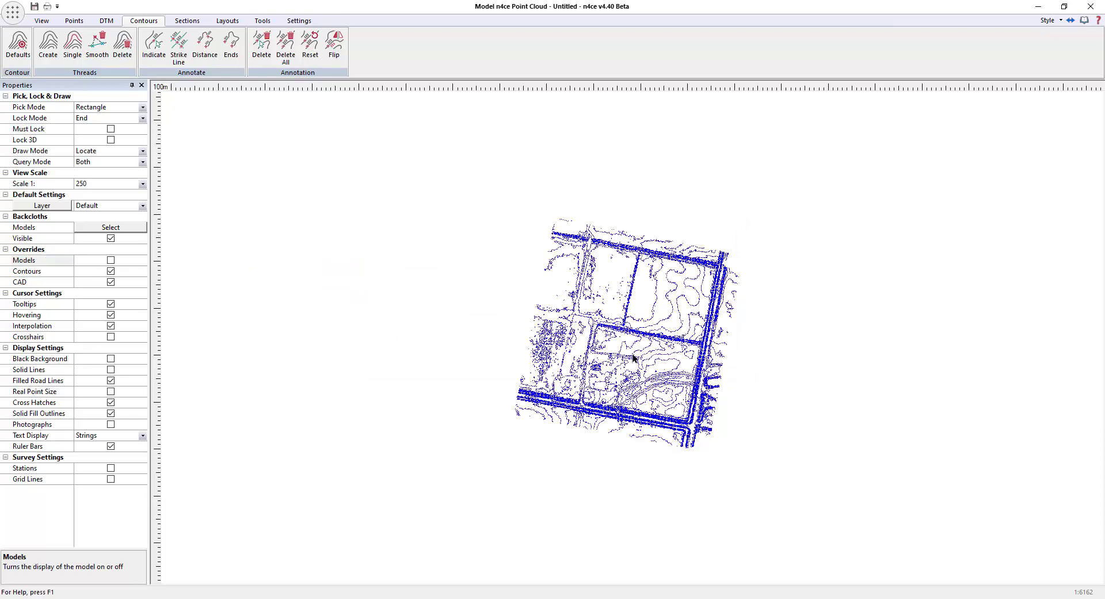
middle_click(669, 439)
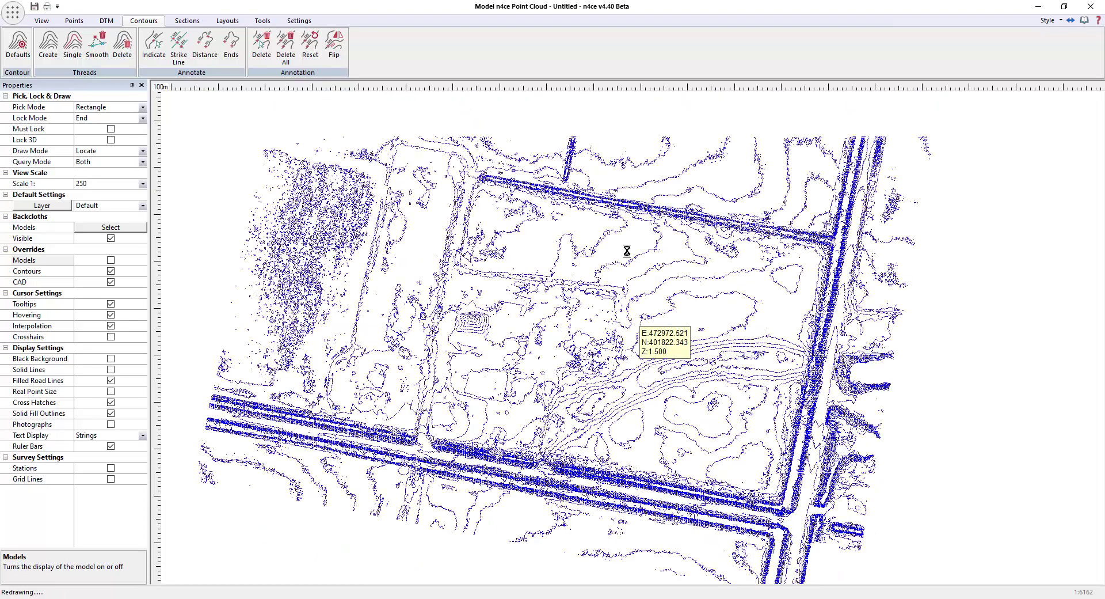
middle_click_drag(608, 343, 573, 313)
scroll(574, 313, "up", 4)
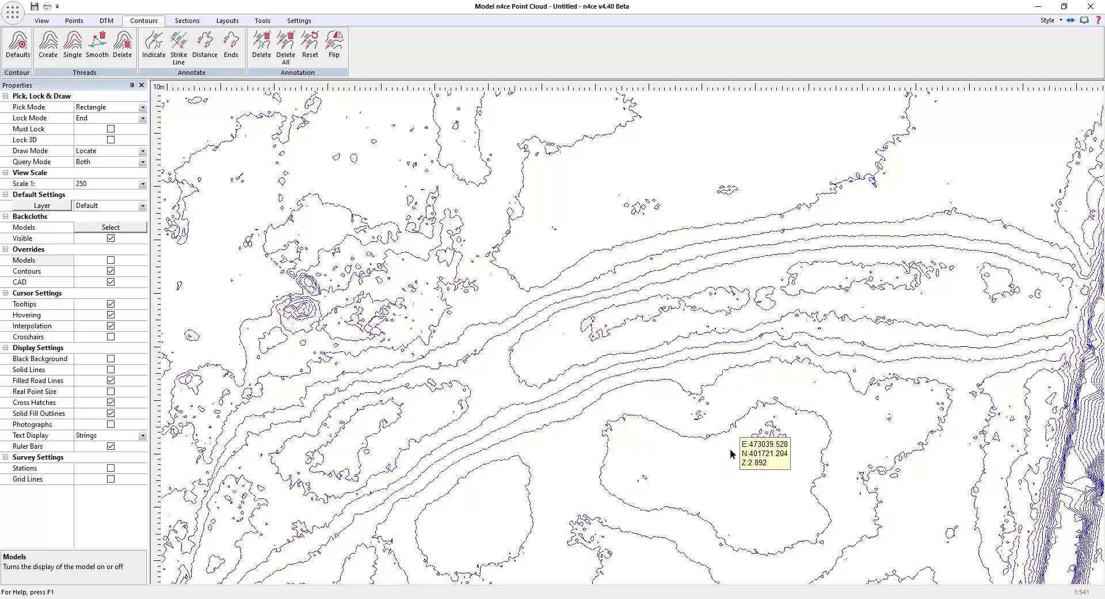
mouse_move(740, 453)
middle_mouse_down()
mouse_move(612, 313)
mouse_move(693, 227)
middle_mouse_up()
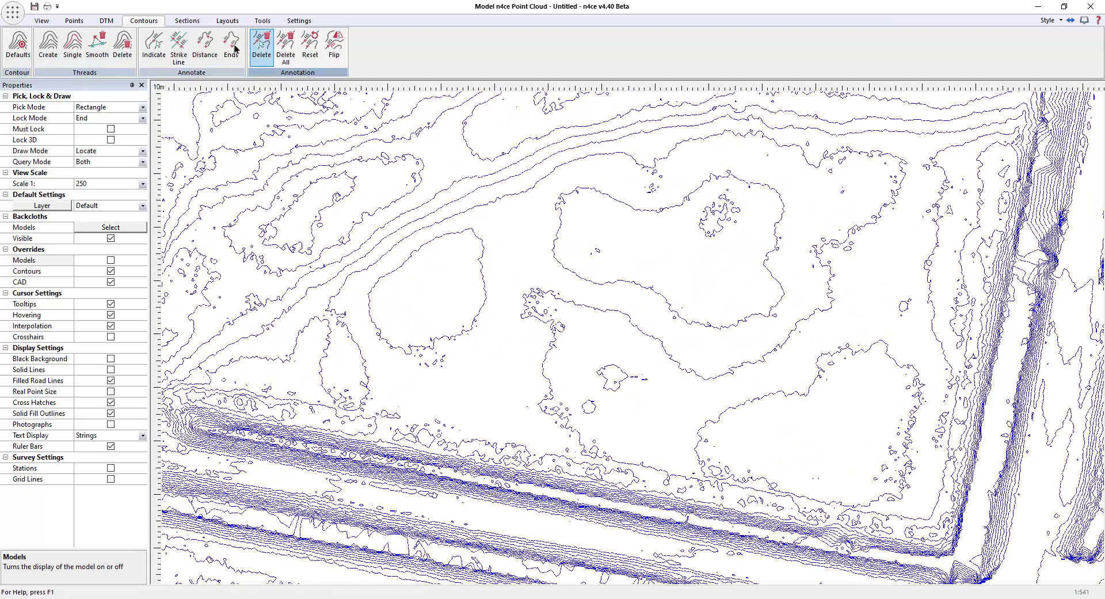
Step: Smooth the grid model and examine the smoothed contours along the ditches and field edges
left_click(107, 20)
left_click(206, 60)
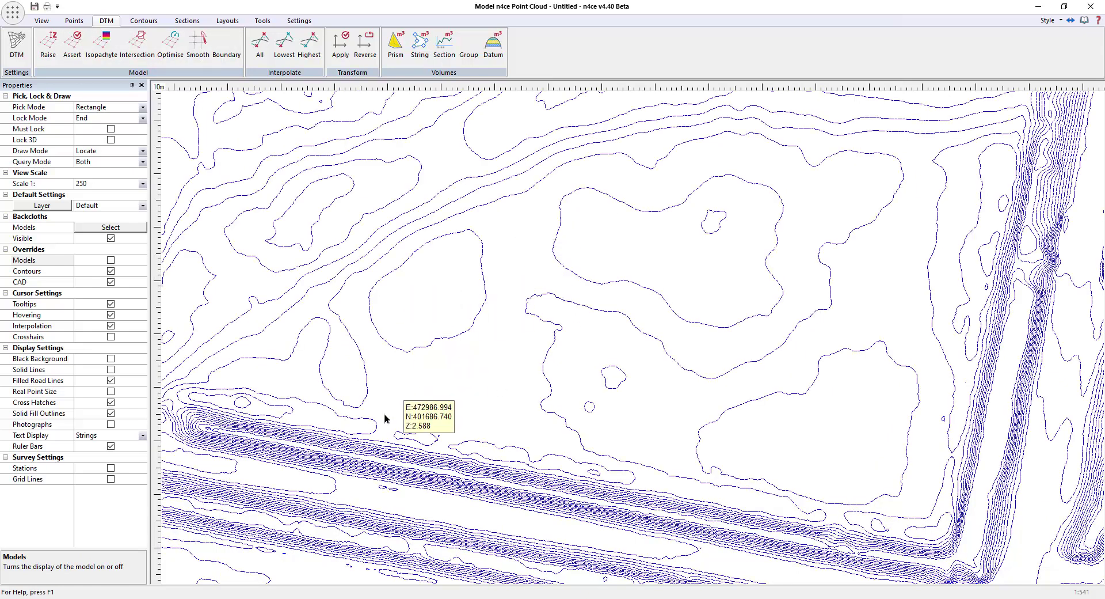
mouse_move(553, 386)
middle_mouse_down()
mouse_move(595, 343)
mouse_move(488, 271)
middle_mouse_up()
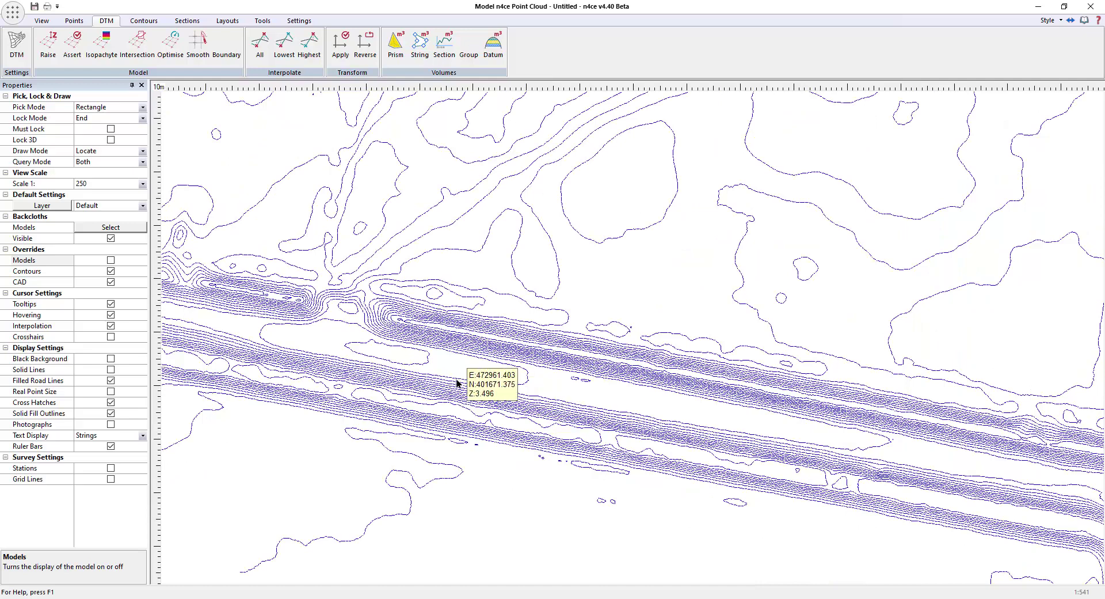
scroll(517, 428, "down", 1)
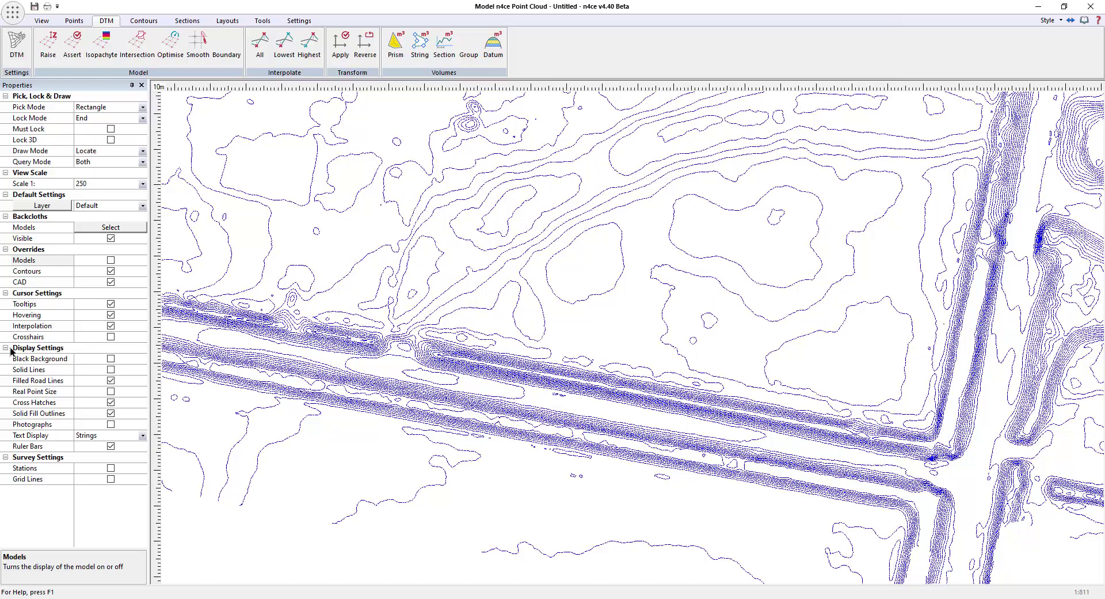
Step: Switch back to the 3D Riegl Demo window and bring the whole site's ground data into view
left_click(239, 598)
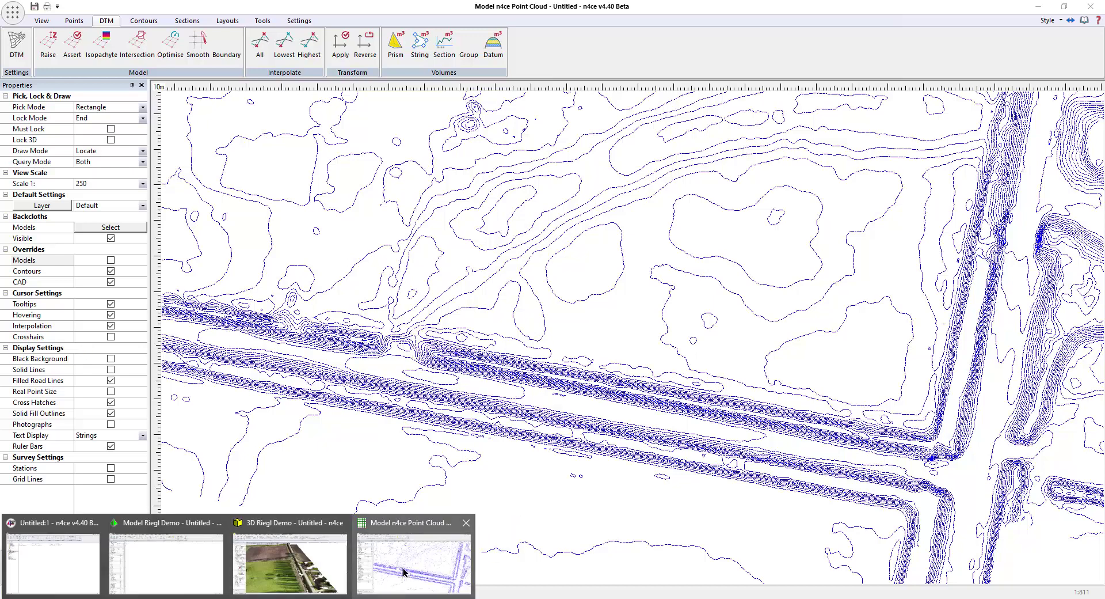
left_click(314, 561)
scroll(503, 336, "down", 3)
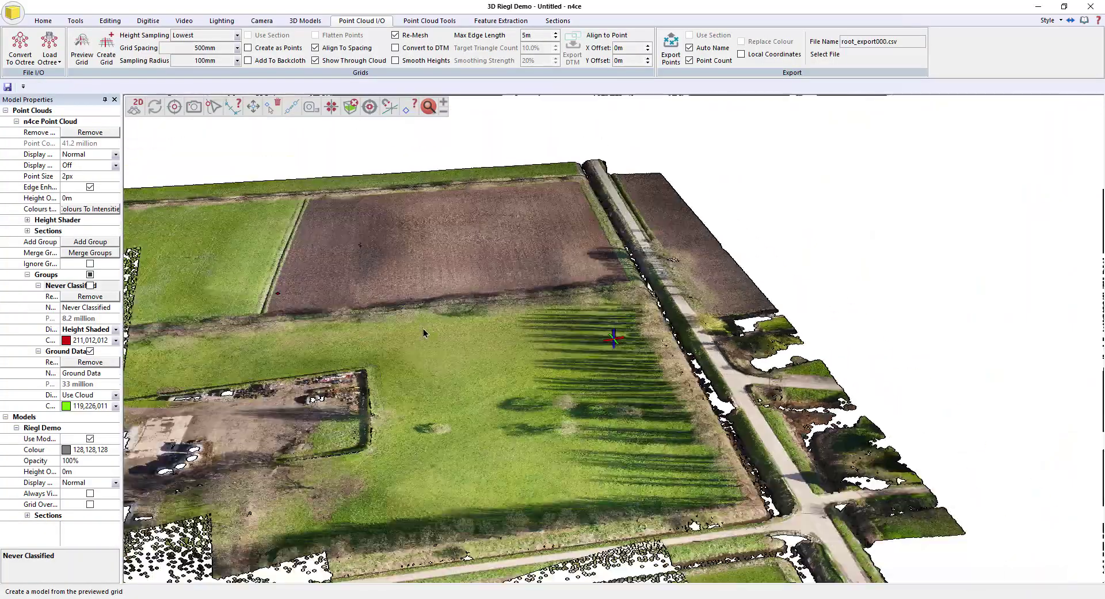
middle_click_drag(503, 328, 639, 259)
scroll(397, 276, "down", 2)
middle_click_drag(398, 276, 532, 302)
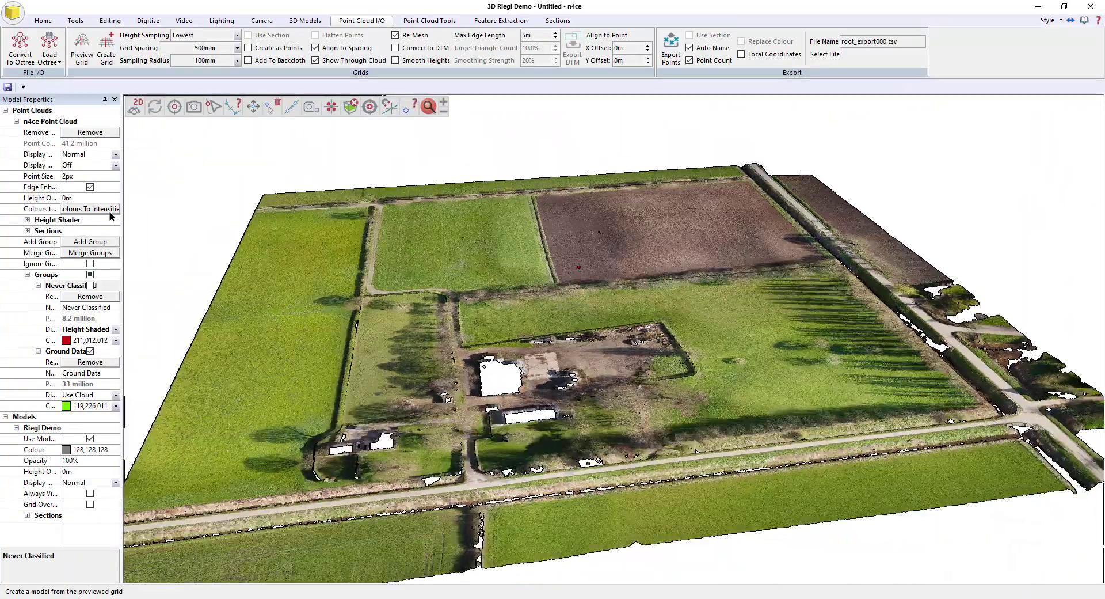
Step: Show the Never Classified group over the ground data to compare them, and hide it again
left_click(91, 285)
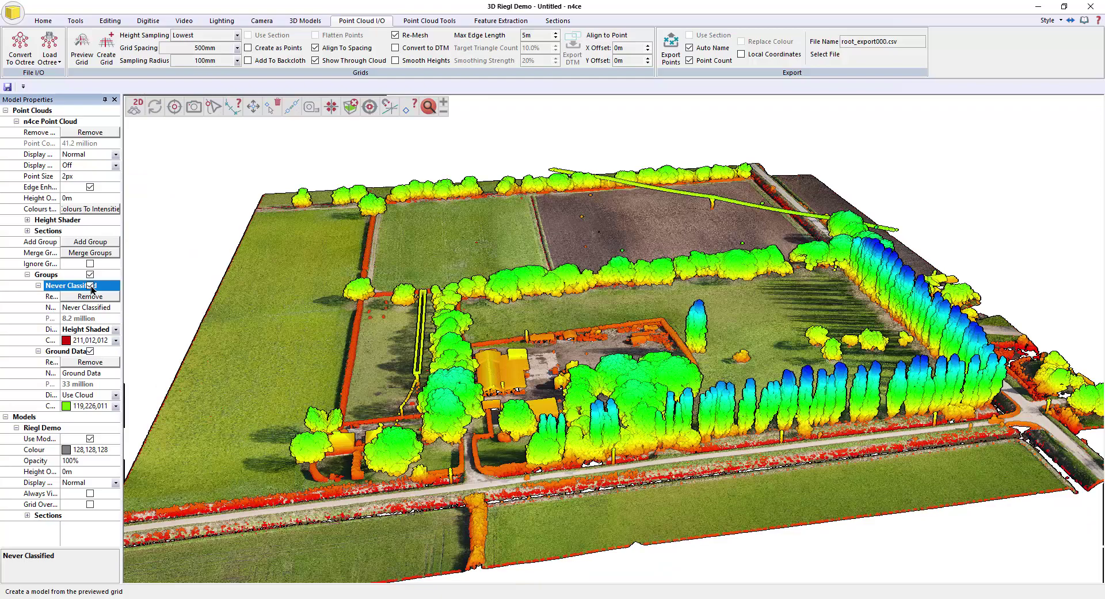
left_click_drag(471, 296, 470, 390)
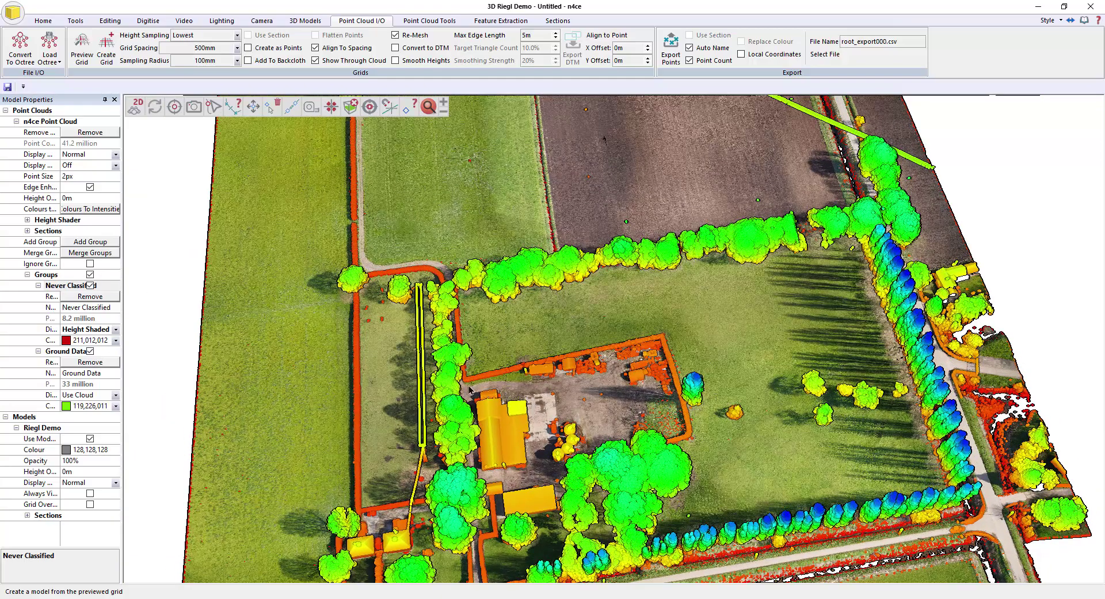
left_click(91, 286)
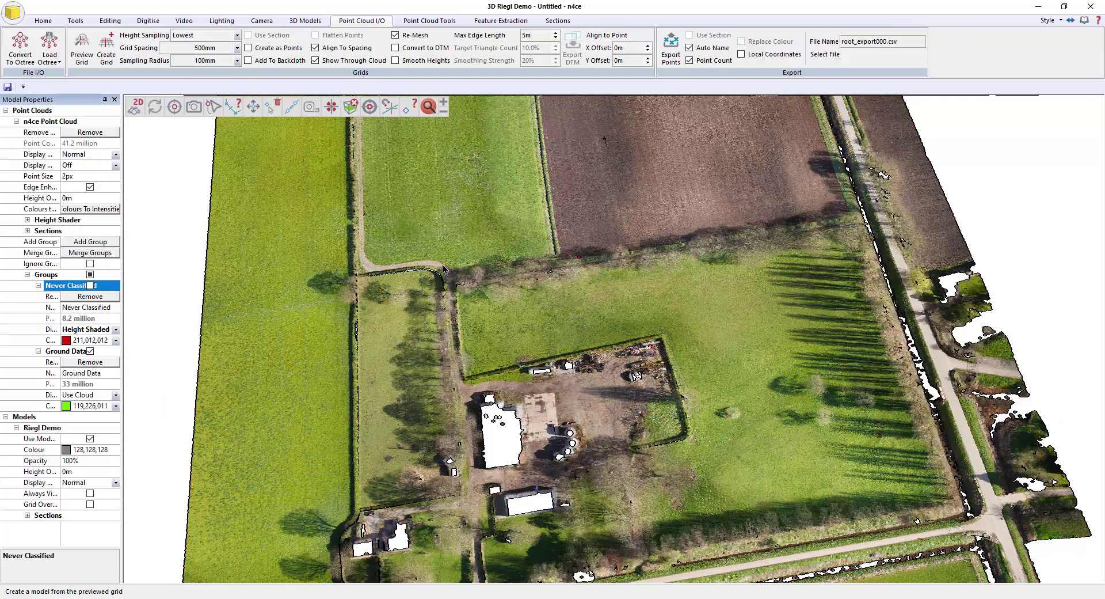
scroll(423, 283, "down", 3)
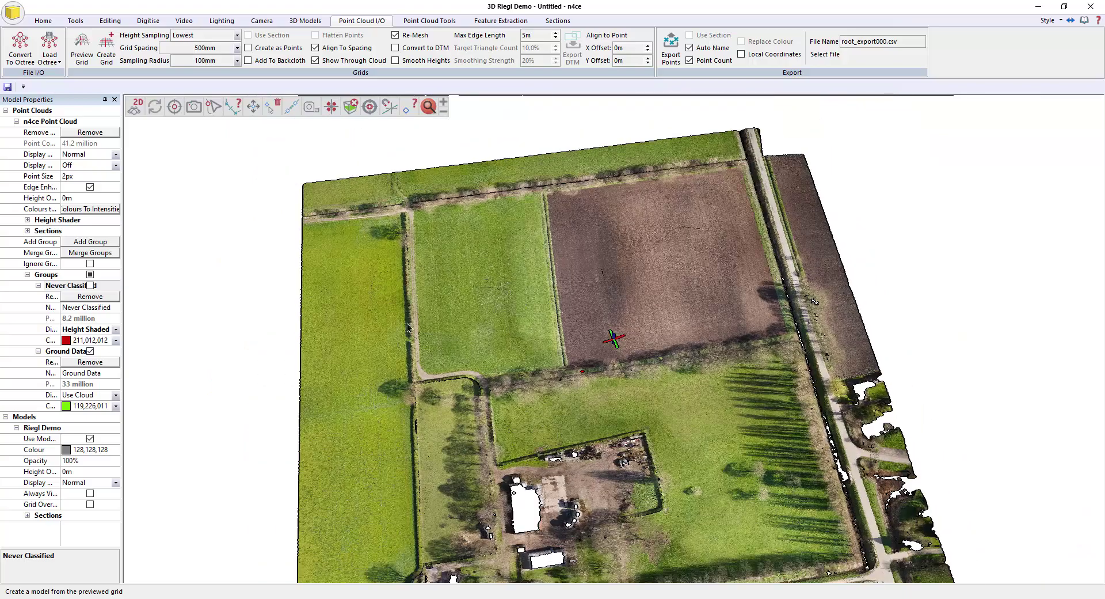
middle_click_drag(426, 305, 423, 303)
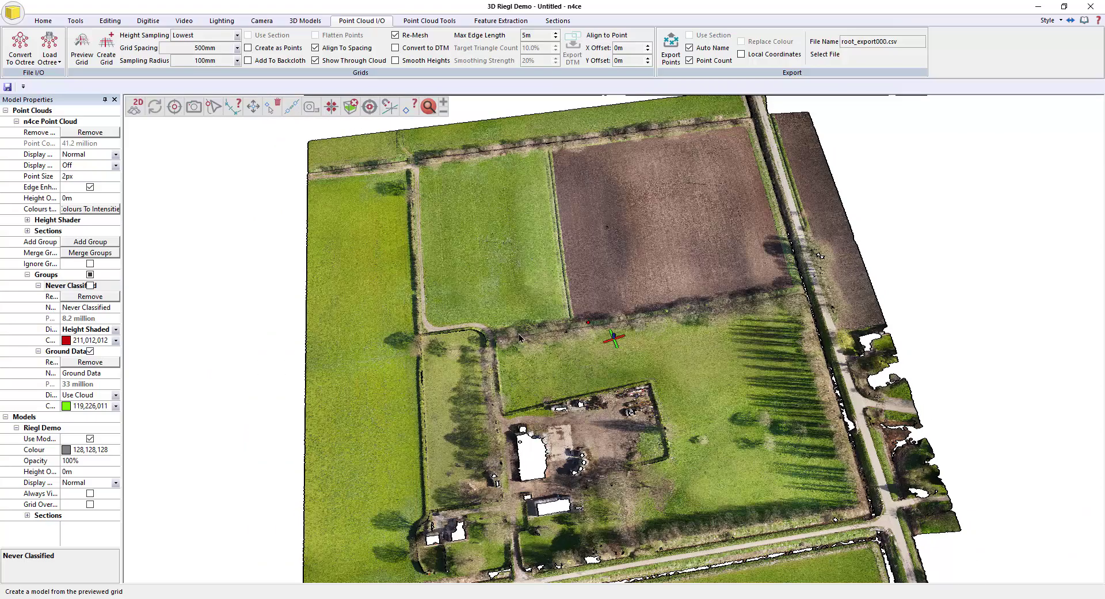
Step: Examine the ground data around the farm buildings, the access track and the tree shadows from several sides
scroll(519, 338, "up", 4)
middle_click_drag(636, 355, 711, 216)
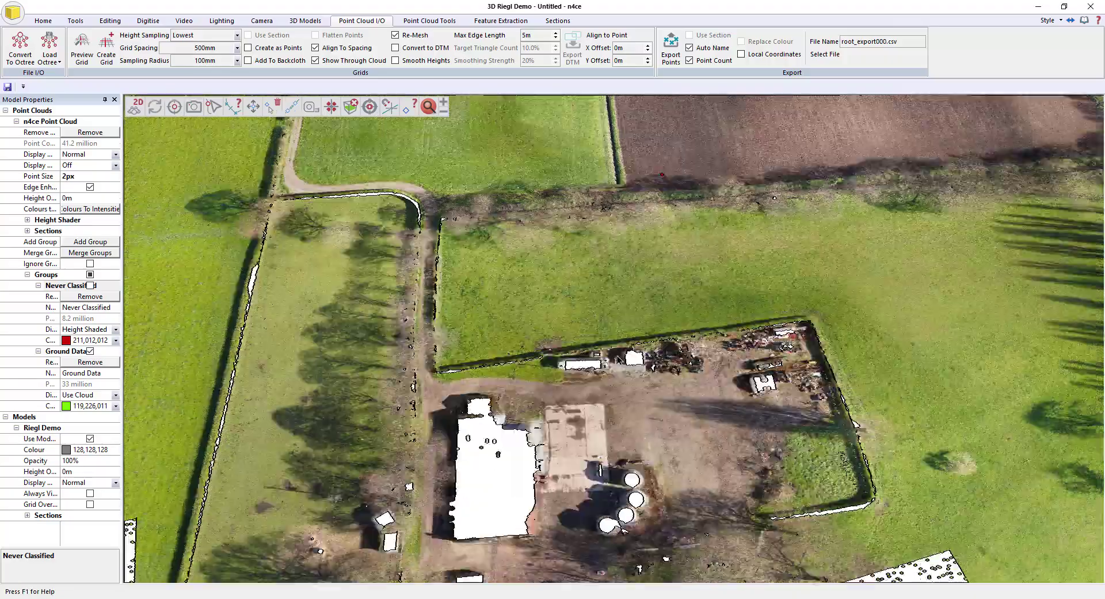
middle_click_drag(445, 451, 483, 394)
middle_click_drag(400, 335, 578, 347)
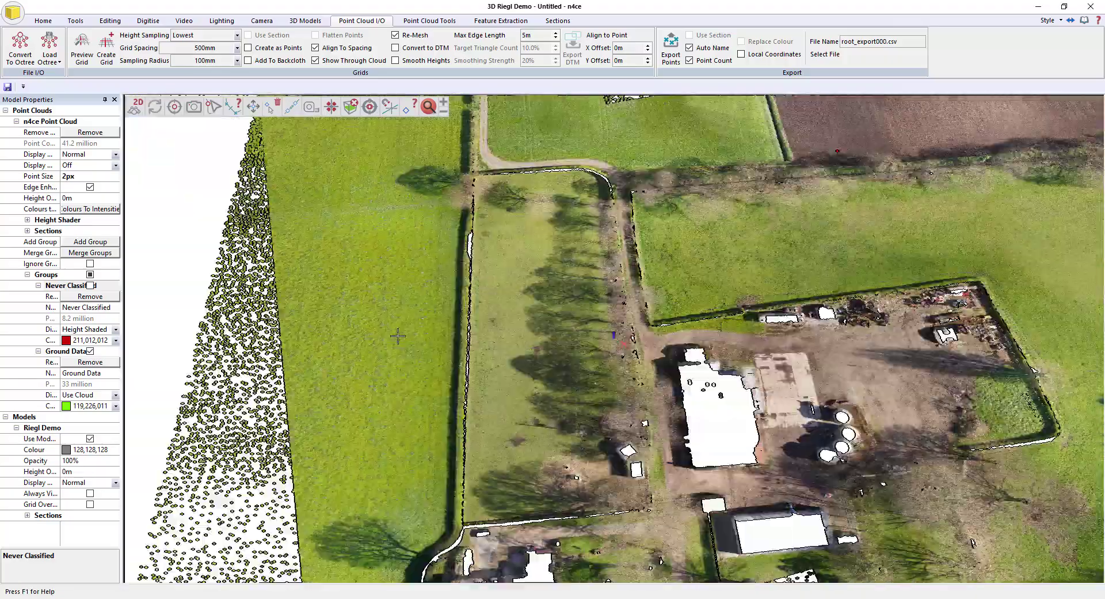
scroll(599, 368, "up", 4)
left_click_drag(617, 410, 763, 364)
left_click_drag(374, 357, 792, 349)
left_click_drag(509, 322, 616, 322)
scroll(616, 322, "down", 2)
Step: Start the Export Image Tool for a geo-referenced image and set a Custom resolution with a width and height of 10000 px
left_click(252, 107)
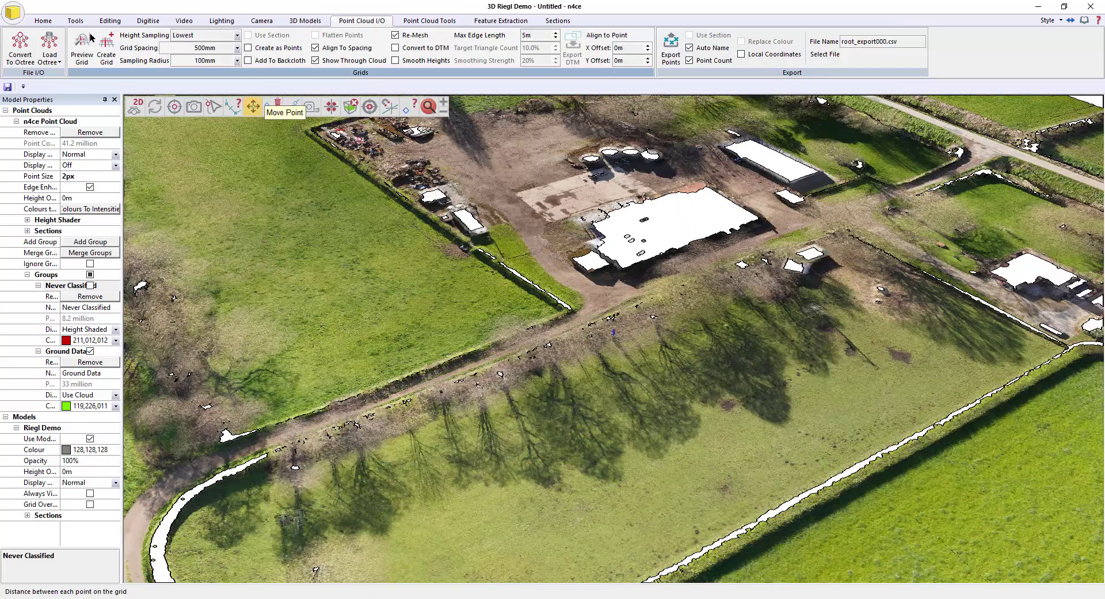
left_click(75, 21)
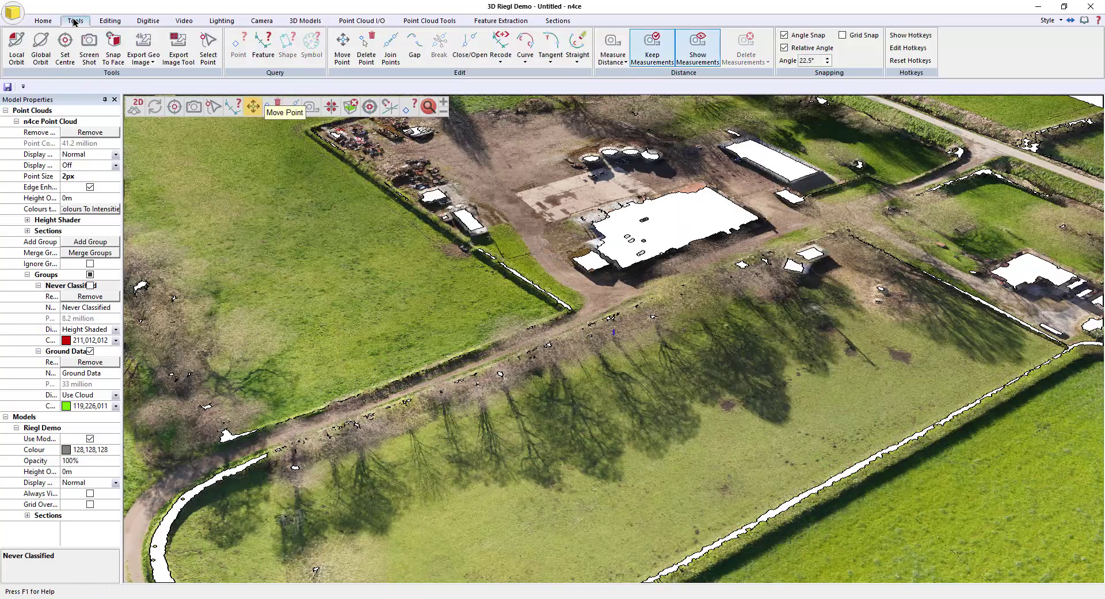
left_click(179, 49)
left_click(1082, 143)
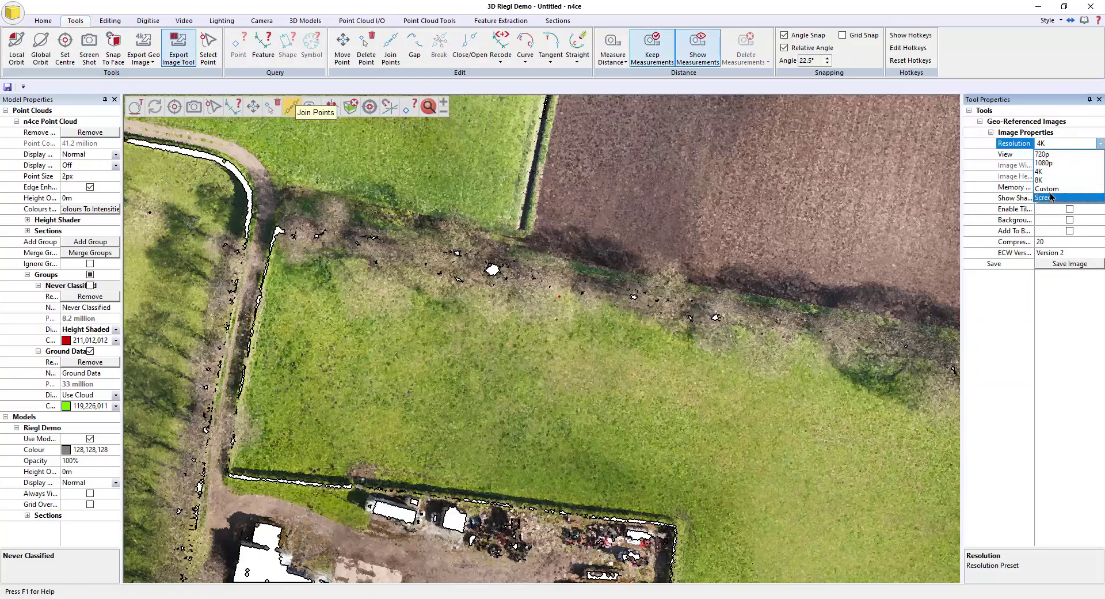
left_click(1048, 189)
left_click(1073, 166)
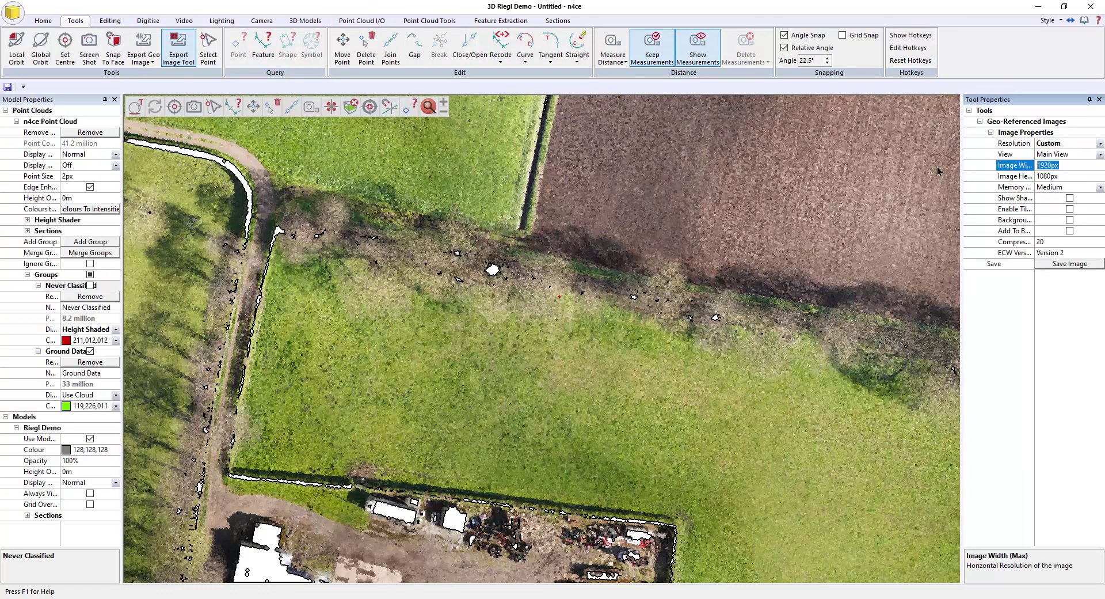
type("10000")
left_click(1062, 176)
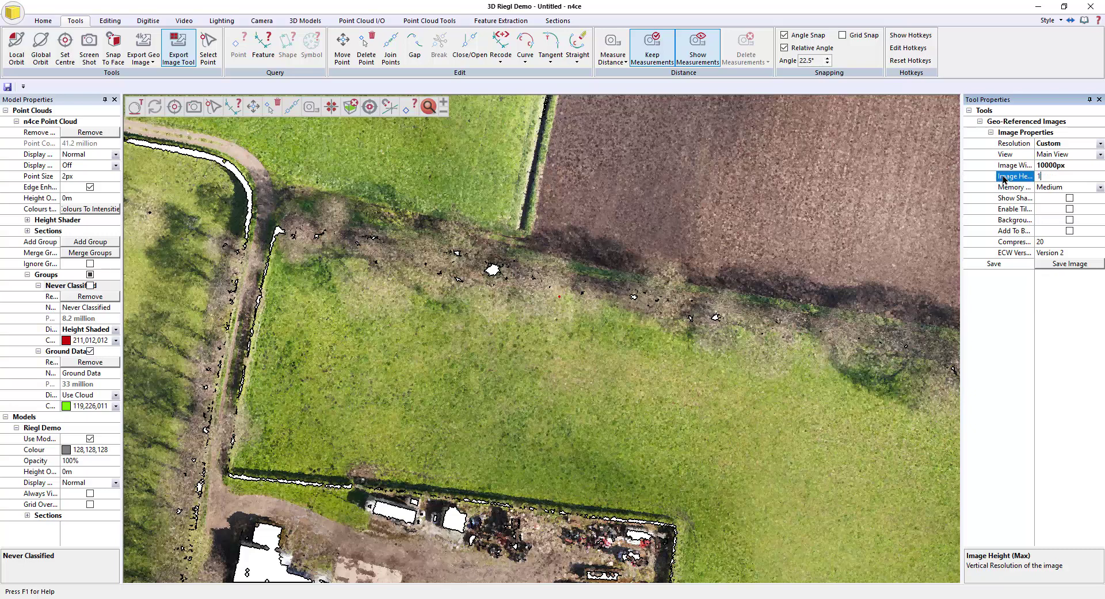
left_click(1075, 168)
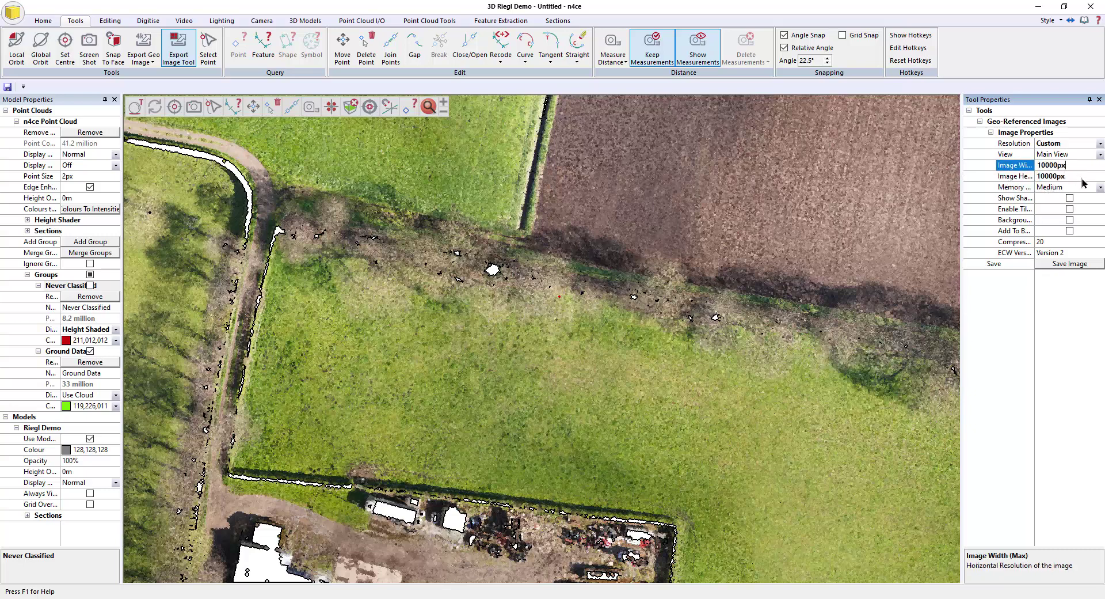
Step: Set the exported image's memory usage to High and the n4ce Point Cloud's point size to 4px
left_click(1099, 188)
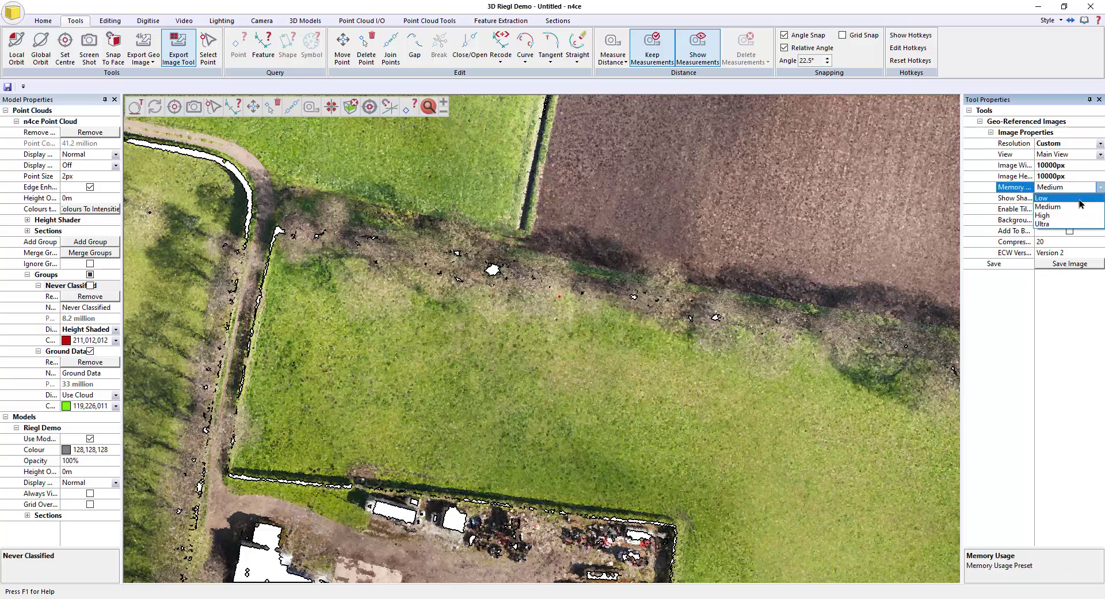
left_click(1059, 214)
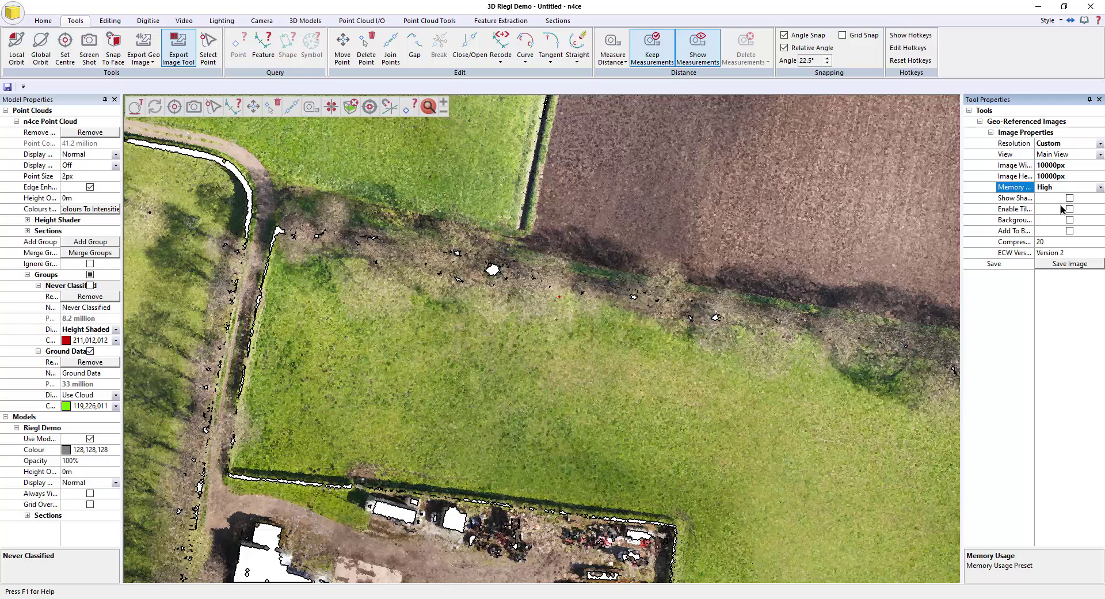
left_click(1056, 264)
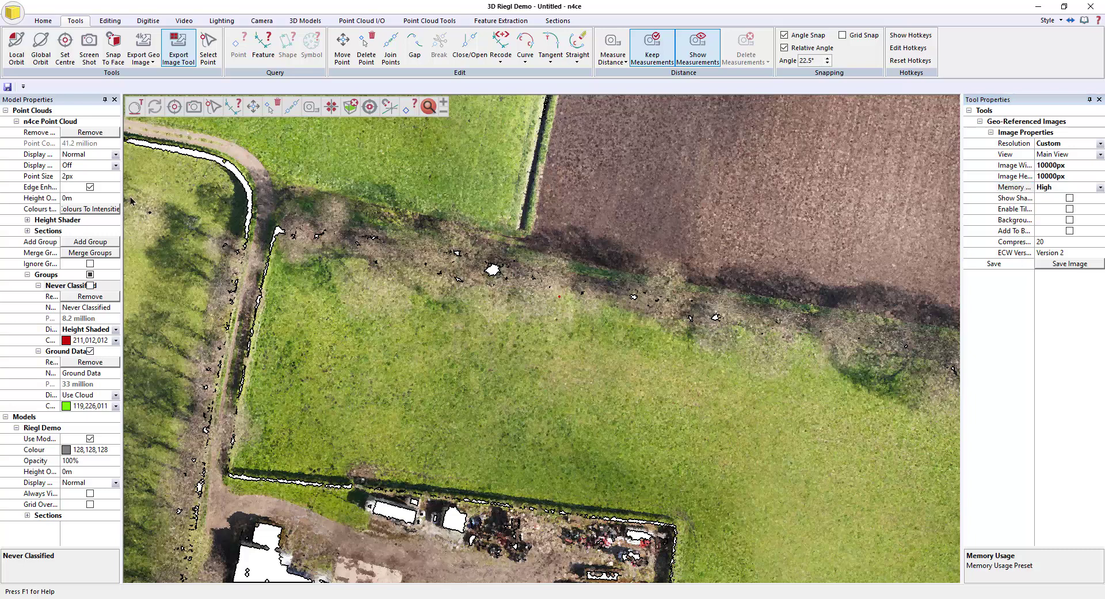
left_click(75, 177)
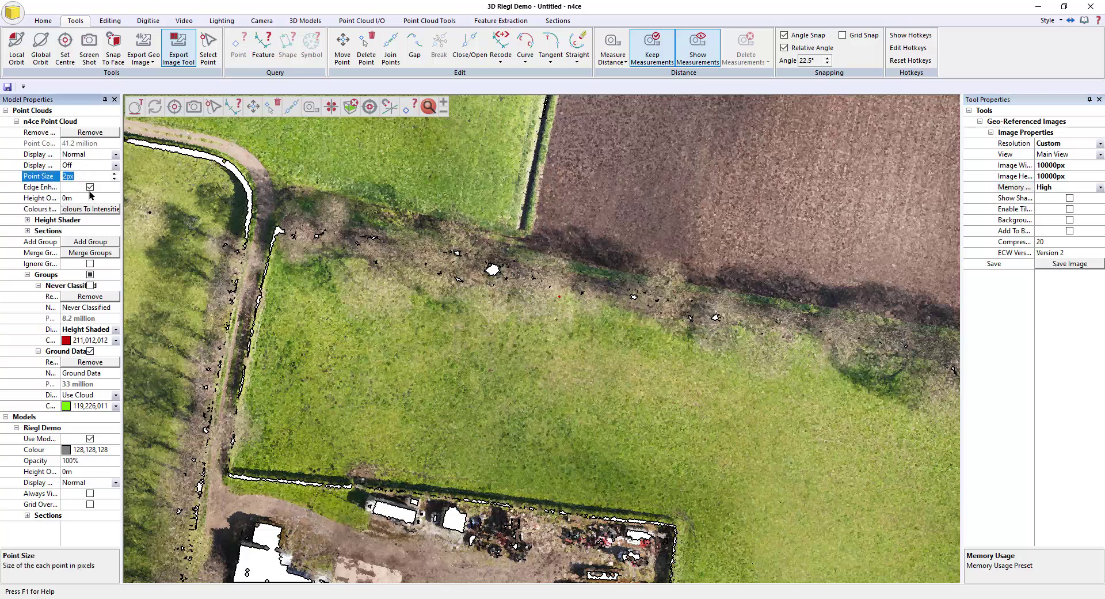
key("Return")
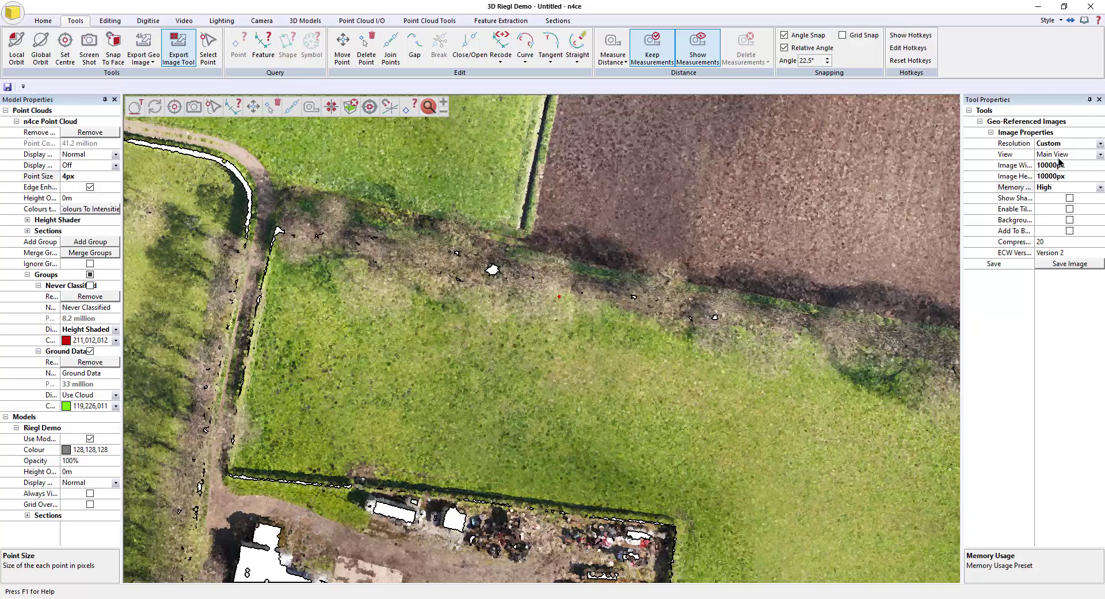
Step: Save the geo-referenced image in ECW format under the name Riegl Demo
left_click(1065, 264)
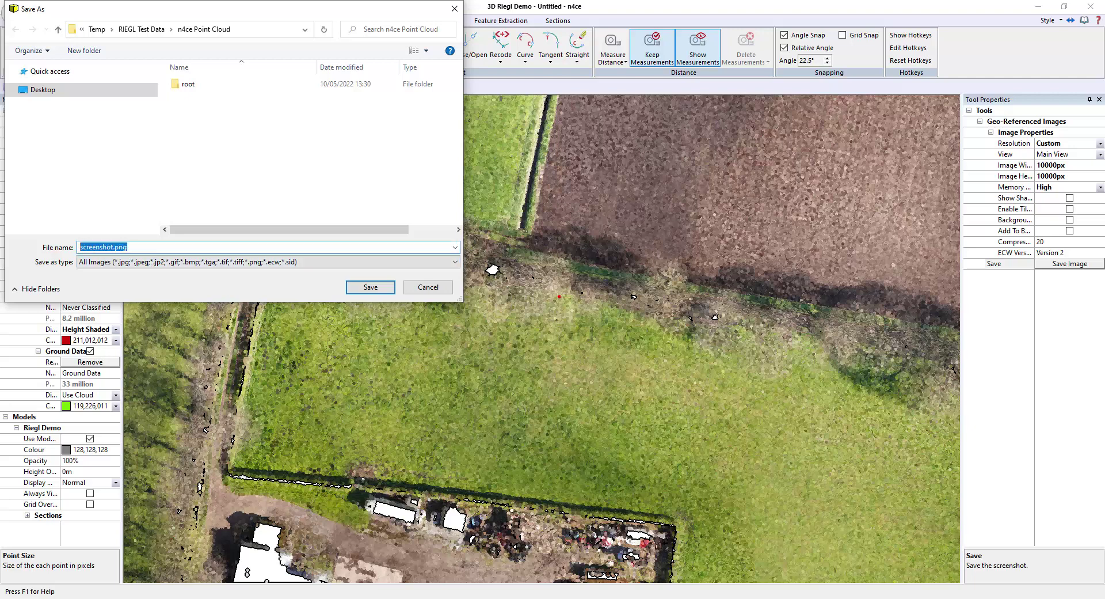
type("Riegl Demo")
left_click(197, 261)
left_click(197, 275)
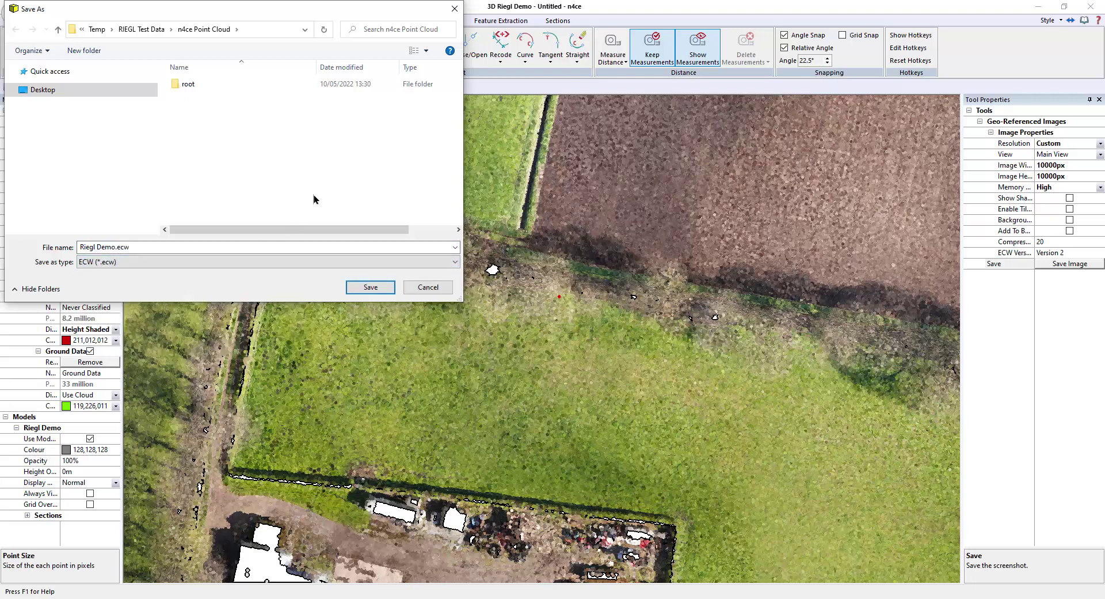
left_click(381, 287)
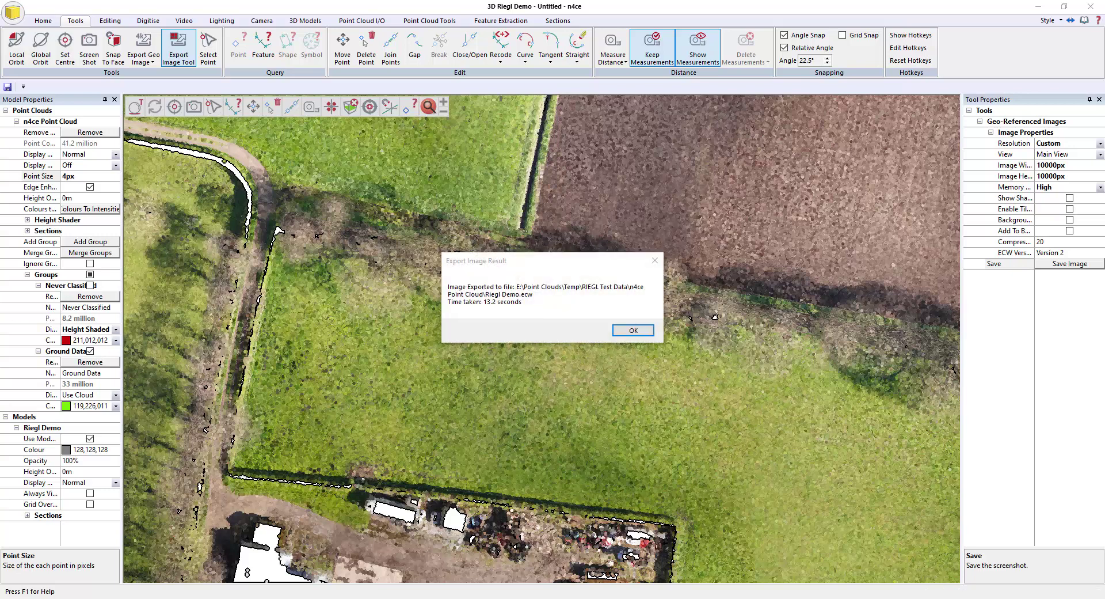
left_click(633, 330)
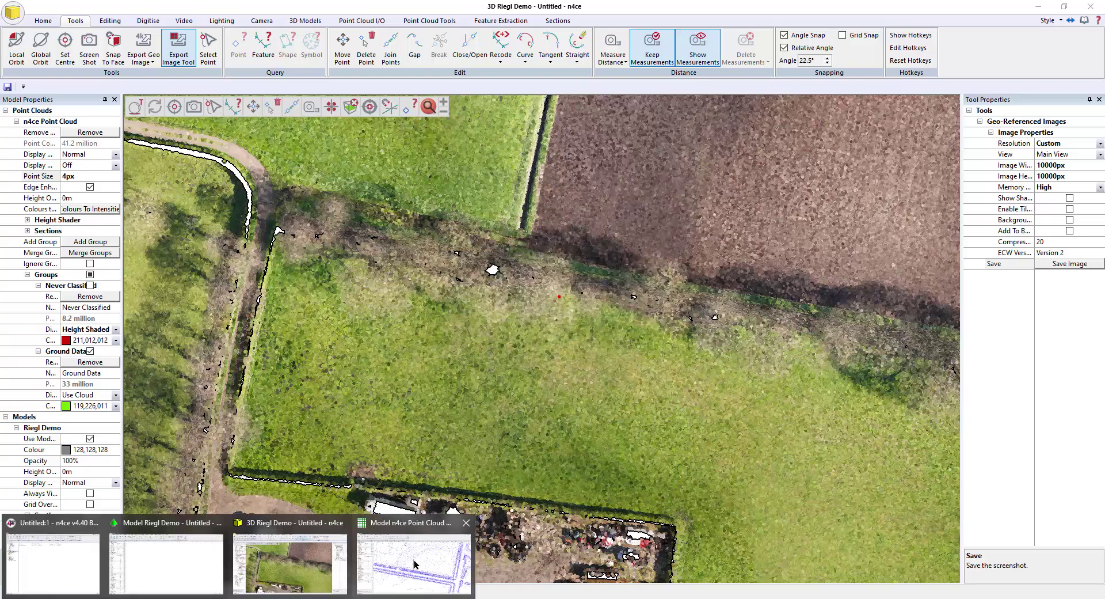
Step: Switch to the n4ce Point Cloud model window and add the Riegl Demo image as a backcloth
left_click(416, 562)
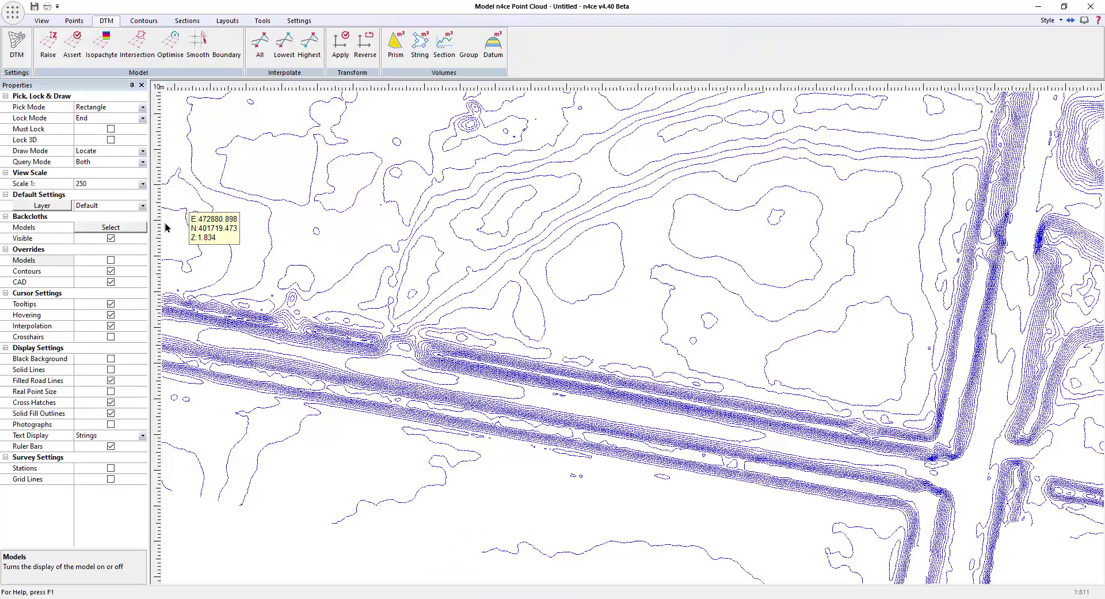
left_click(115, 228)
left_click(445, 231)
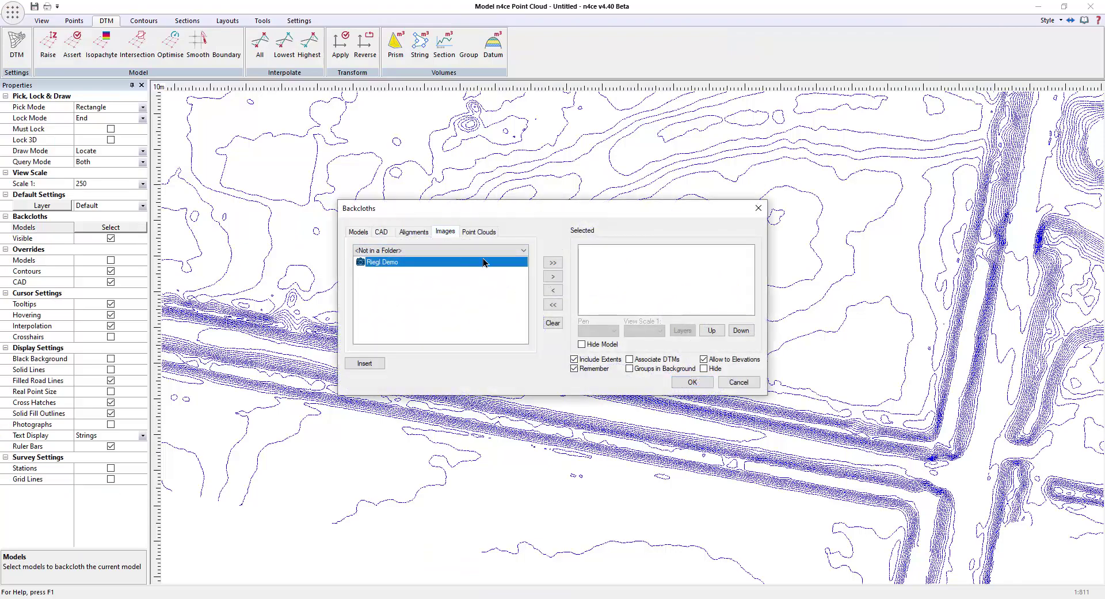
left_click(553, 277)
left_click(685, 382)
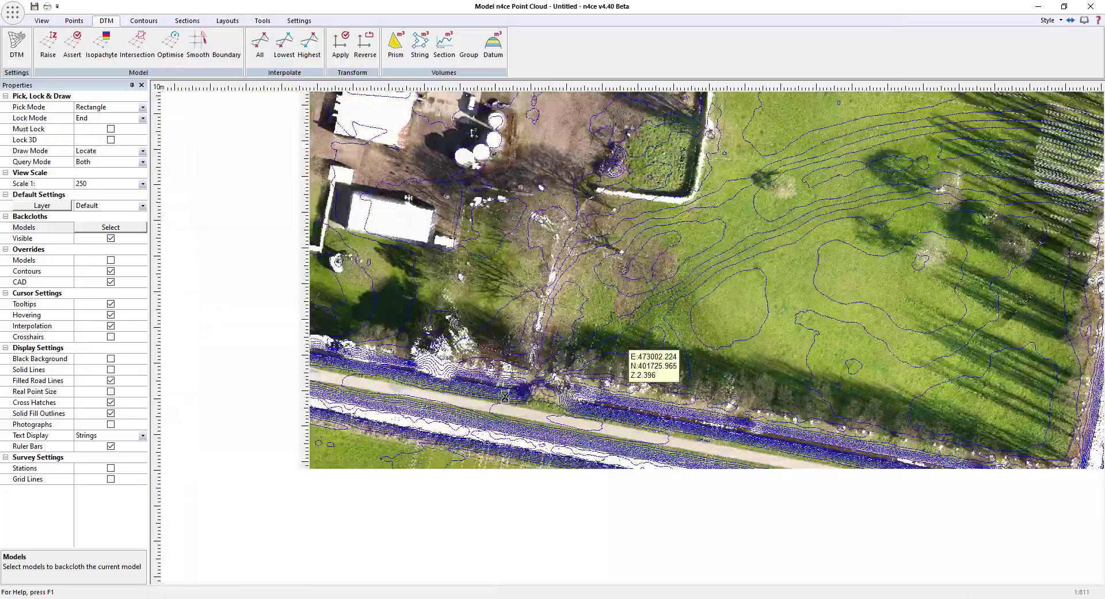
Step: Turn on the model display so the grid is drawn over the image backcloth around the track junction
middle_click_drag(505, 396, 421, 255)
scroll(560, 419, "up", 3)
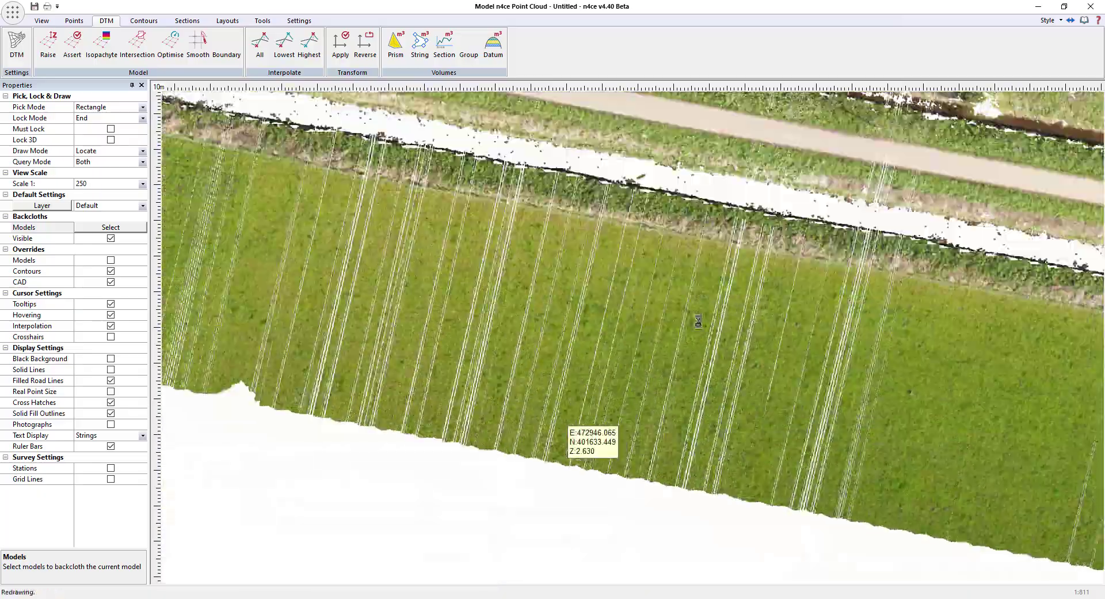
middle_click_drag(448, 313, 288, 316)
middle_click_drag(994, 315, 700, 402)
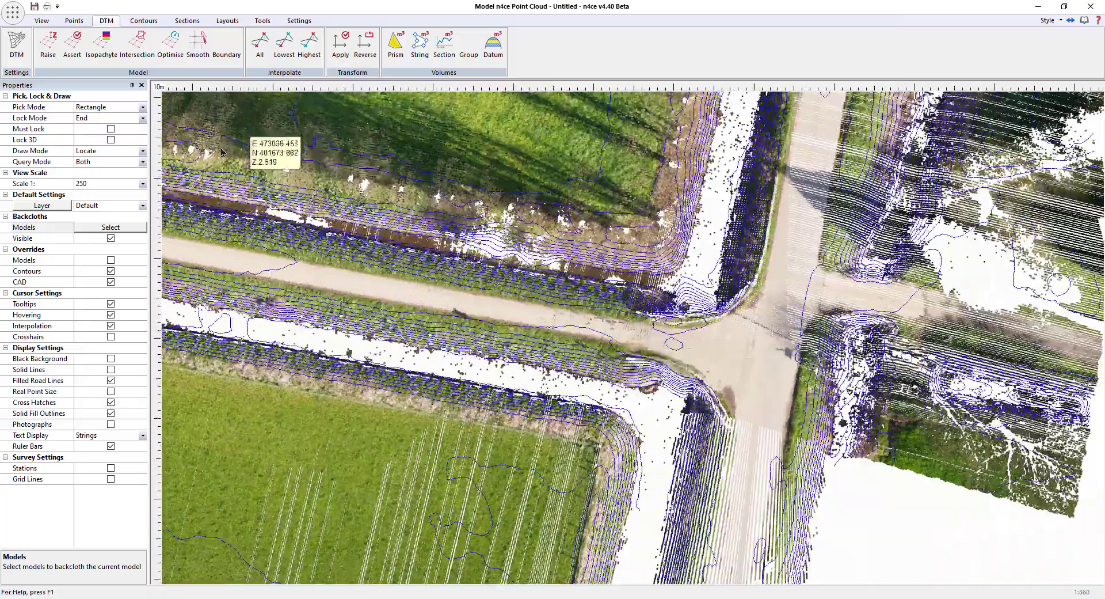
left_click(111, 261)
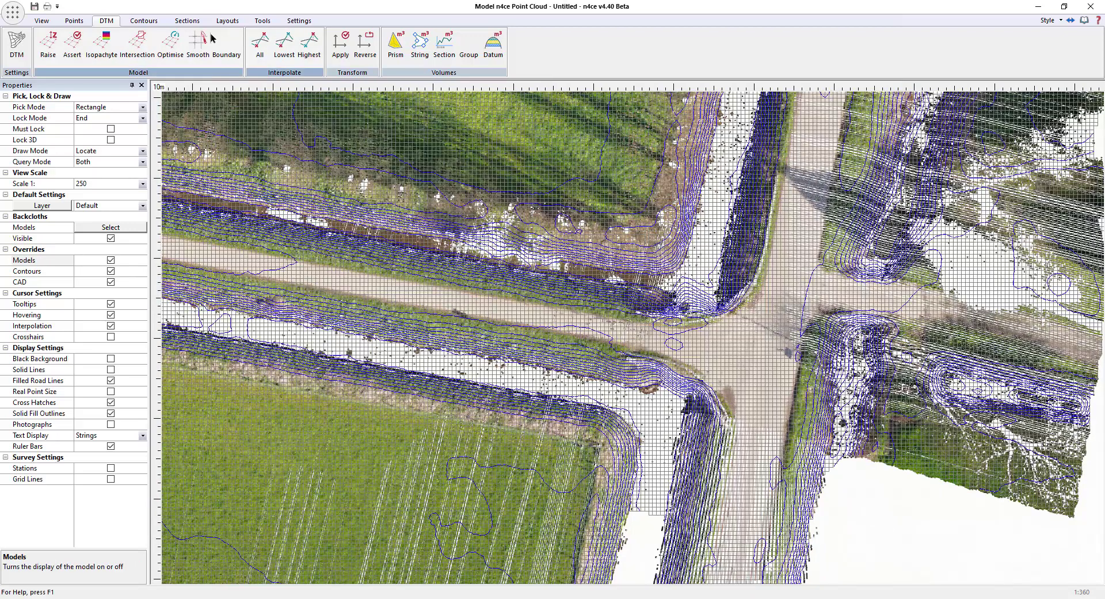
Step: Delete the grid points in the long water channel south of the track with a polygon, from the western edge to the junction
left_click(79, 20)
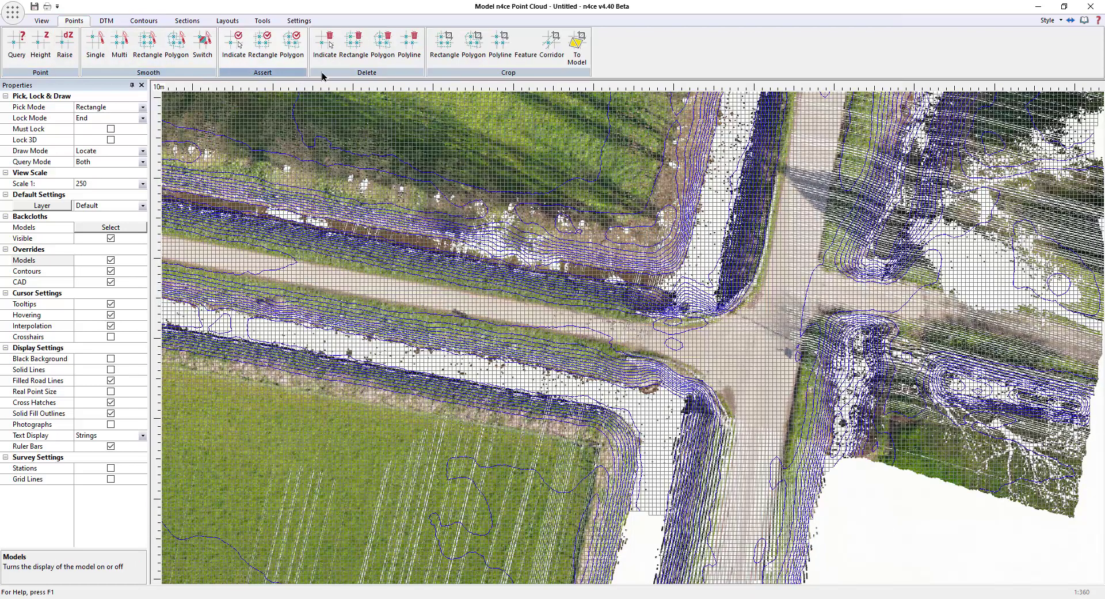
left_click(382, 44)
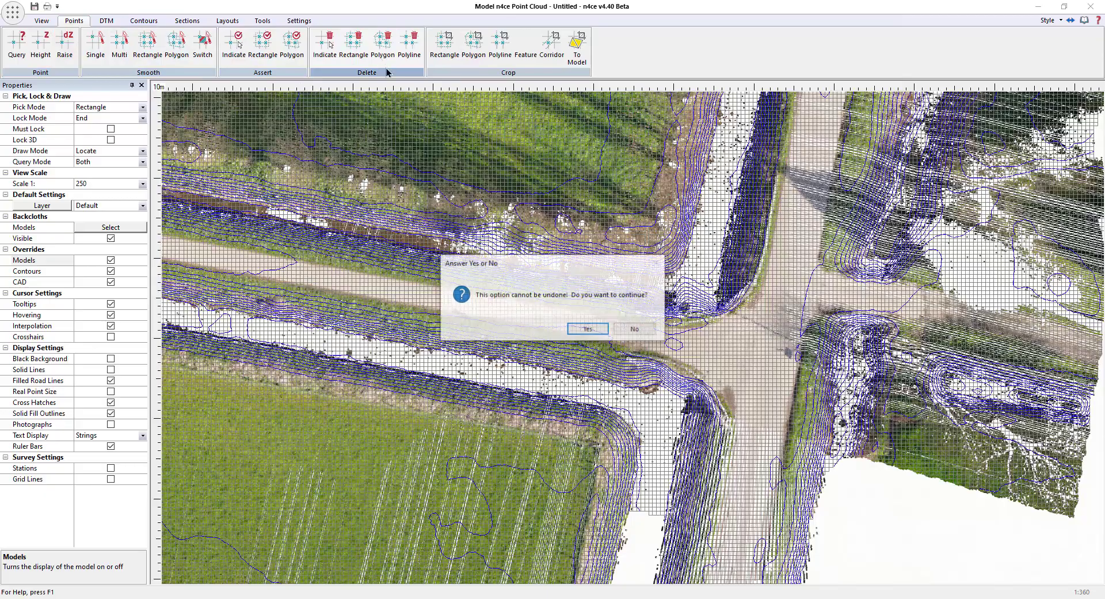
left_click(587, 329)
scroll(650, 368, "down", 3)
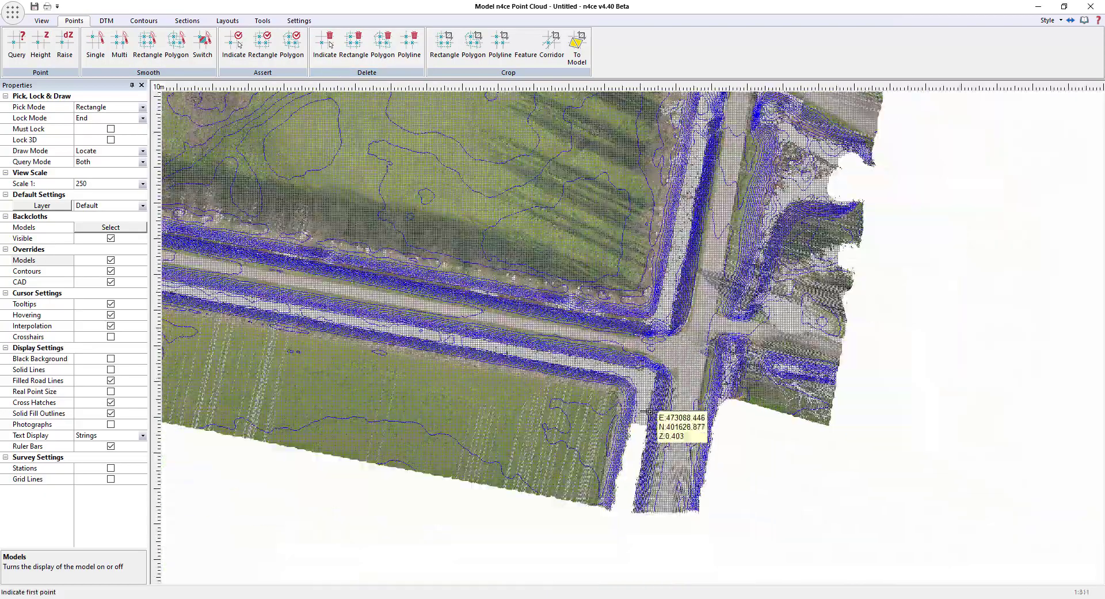
middle_click_drag(381, 310, 780, 369)
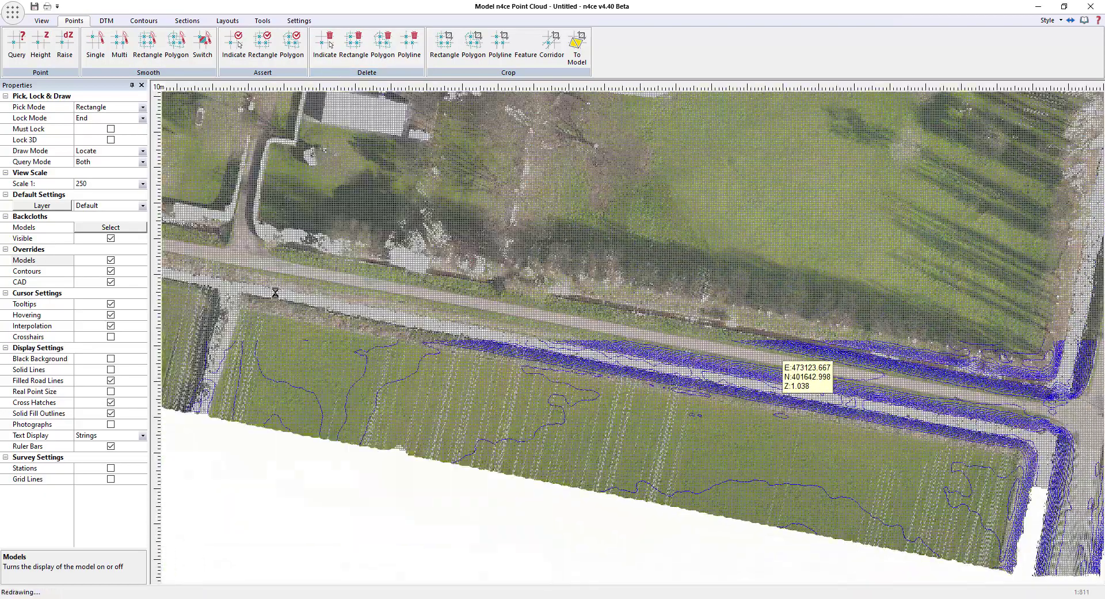
middle_click_drag(277, 294, 851, 391)
scroll(506, 317, "up", 1)
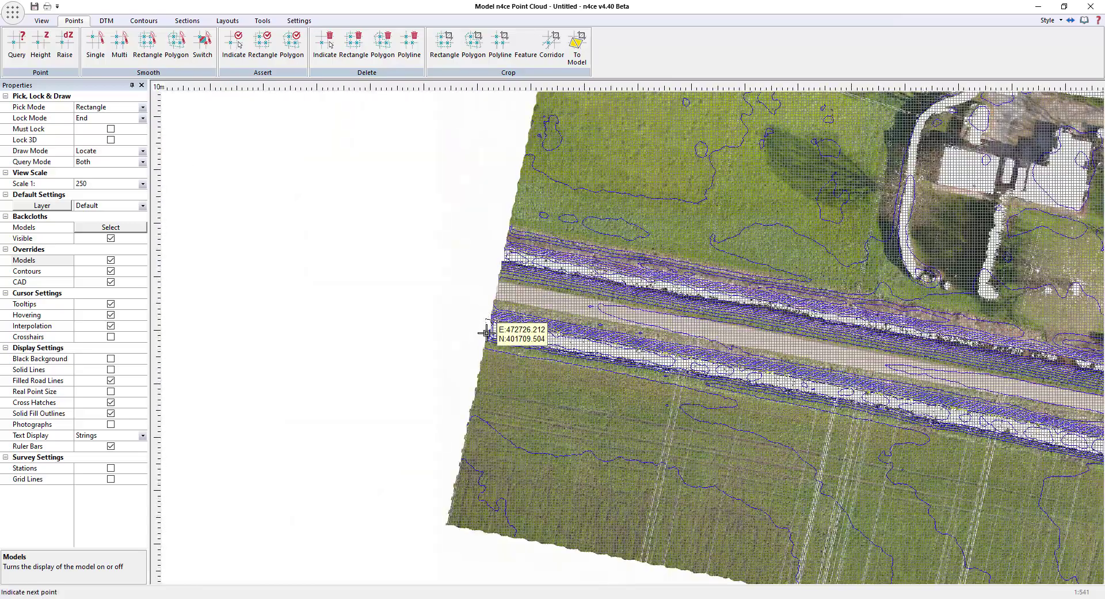
middle_click_drag(846, 387, 306, 287)
middle_click_drag(875, 410, 305, 270)
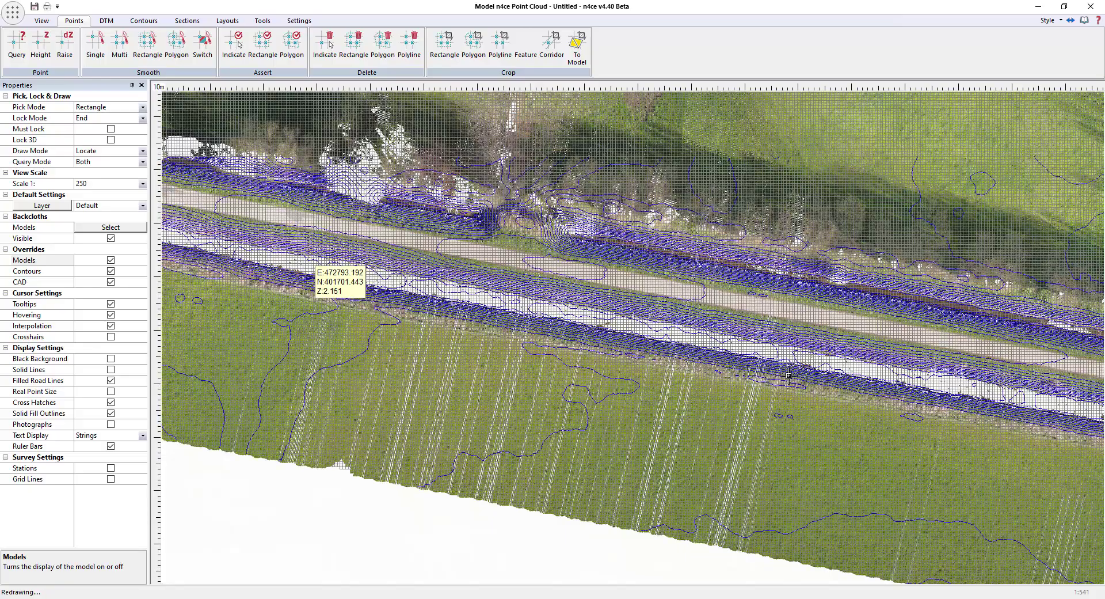
middle_click_drag(789, 375, 263, 286)
middle_click_drag(775, 357, 695, 348)
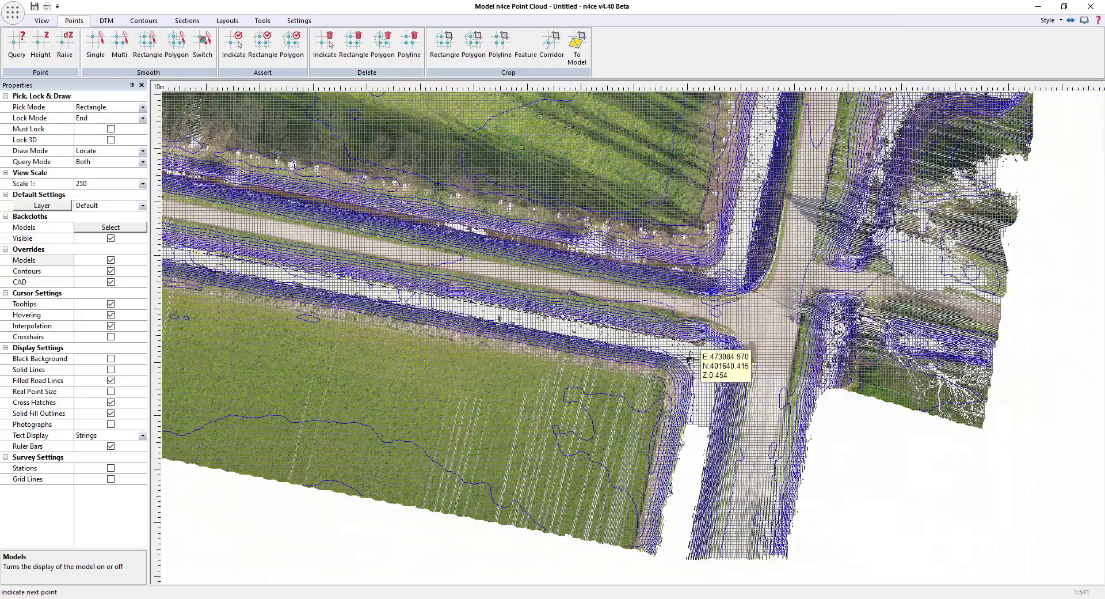
left_click(708, 432)
right_click(726, 351)
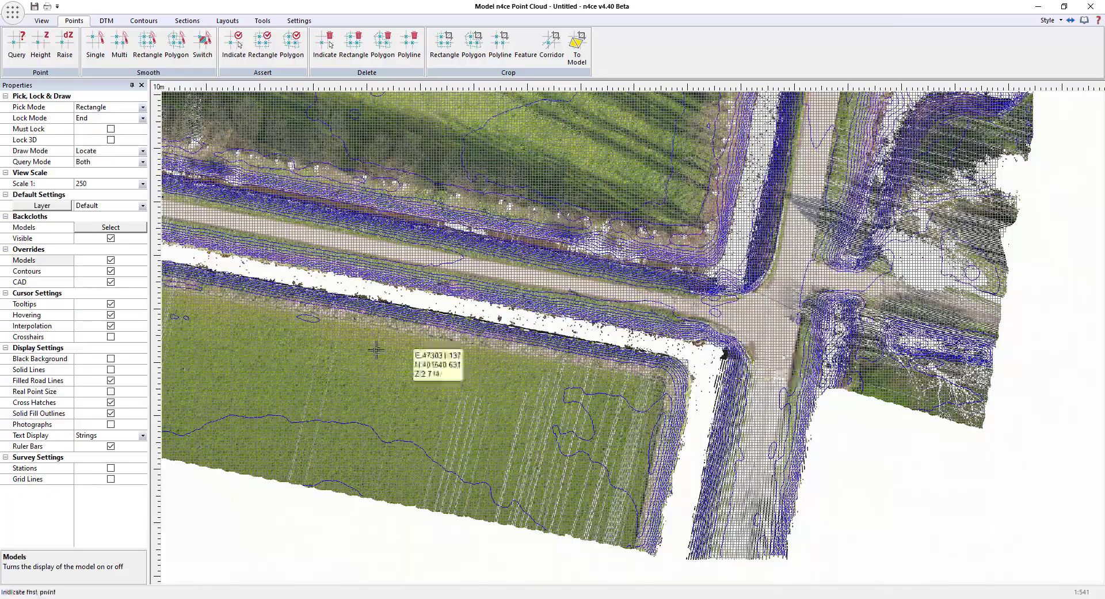
Step: Delete the grid points in the side channel between the two southern fields with a polygon
middle_click_drag(376, 350, 720, 373)
middle_click_drag(496, 344, 846, 378)
middle_click_drag(397, 259, 719, 322)
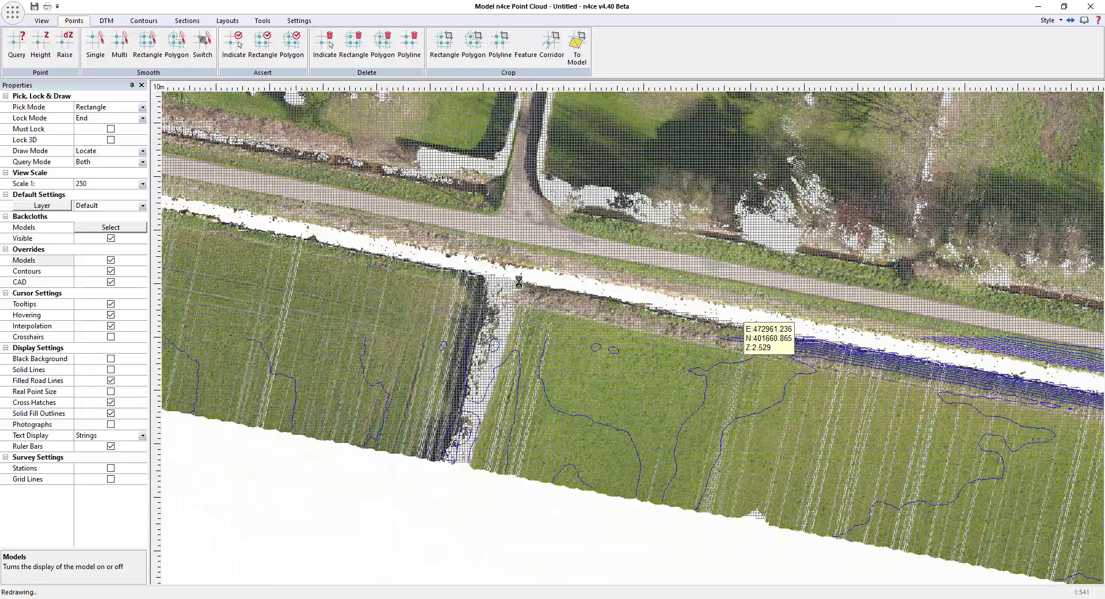
scroll(520, 277, "up", 2)
left_click(514, 285)
middle_click_drag(472, 455, 515, 315)
left_click(392, 550)
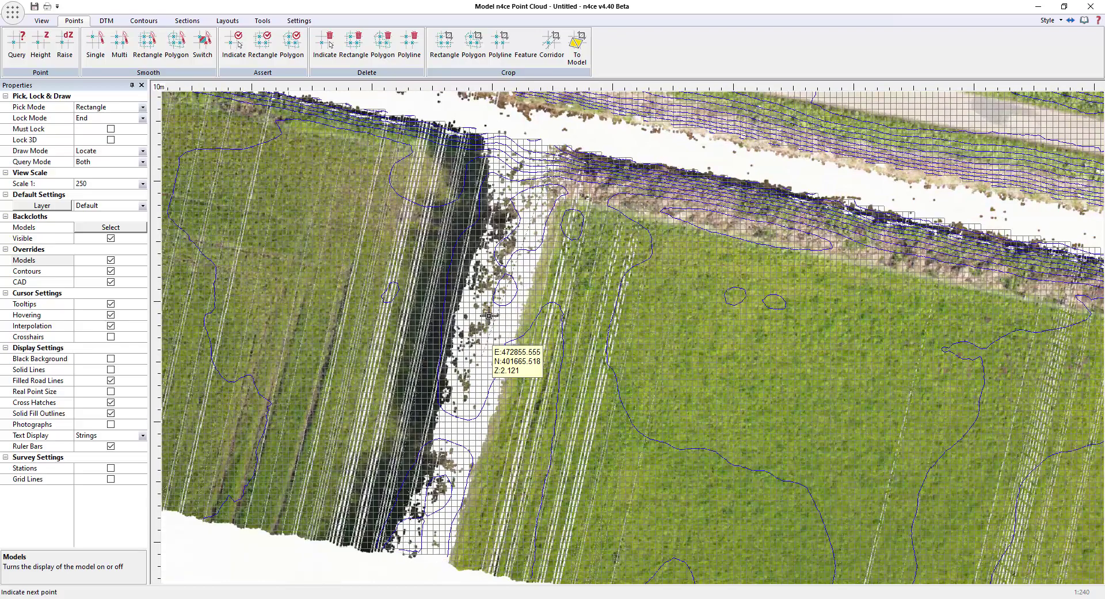
left_click(556, 136)
right_click(556, 135)
scroll(616, 197, "down", 5)
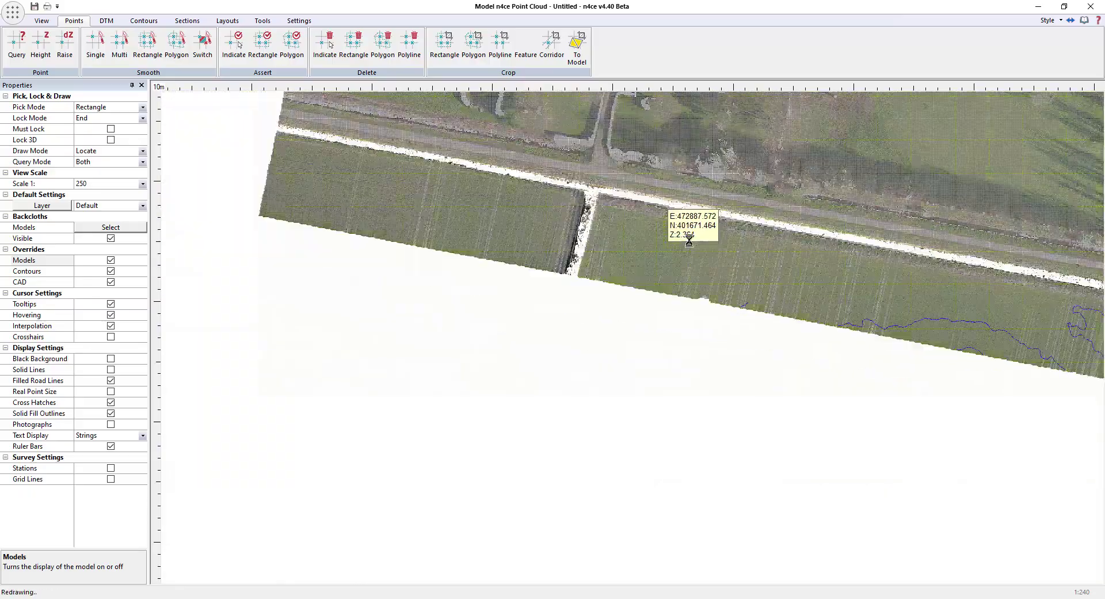
Step: Open the trimmed n4ce Point Cloud model in a 3D window and maximise it
middle_click_drag(851, 172, 661, 249)
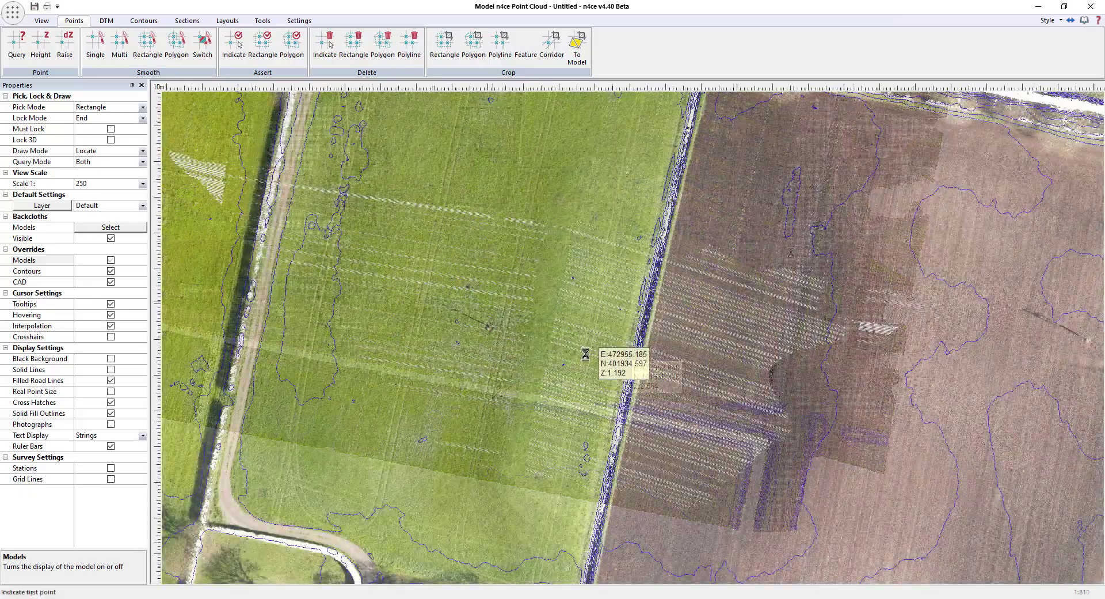
scroll(586, 354, "down", 1)
left_click(42, 21)
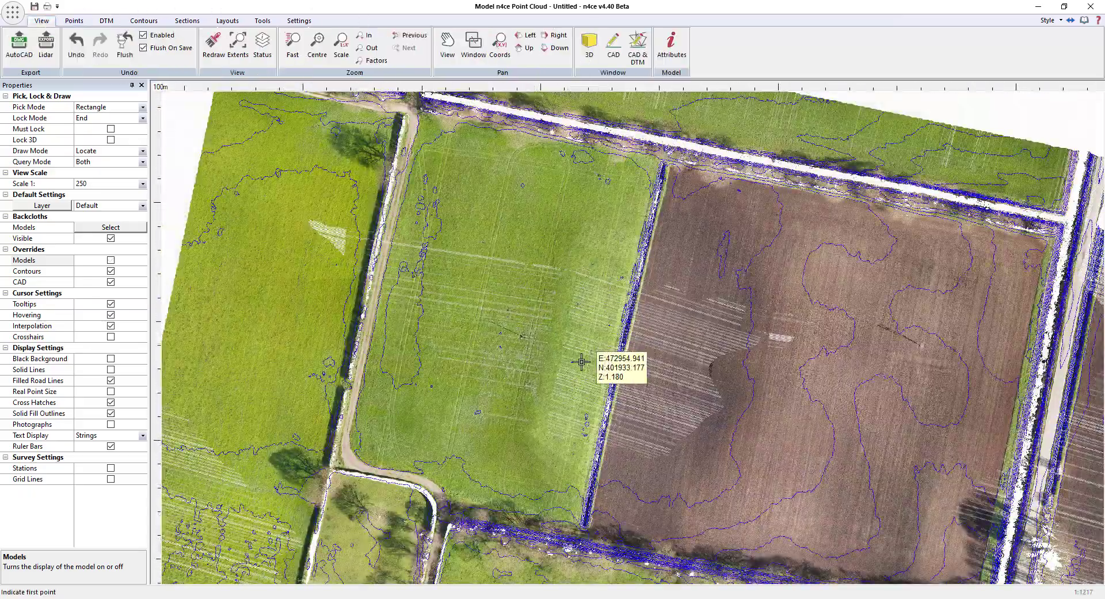
middle_click_drag(581, 362, 510, 288)
left_click(589, 43)
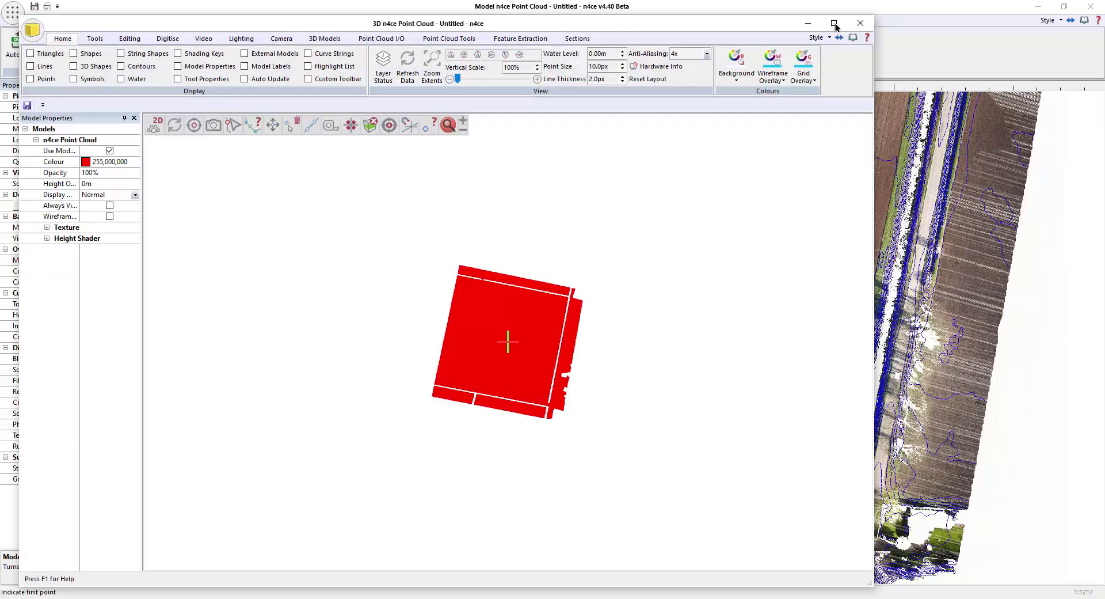
left_click(834, 23)
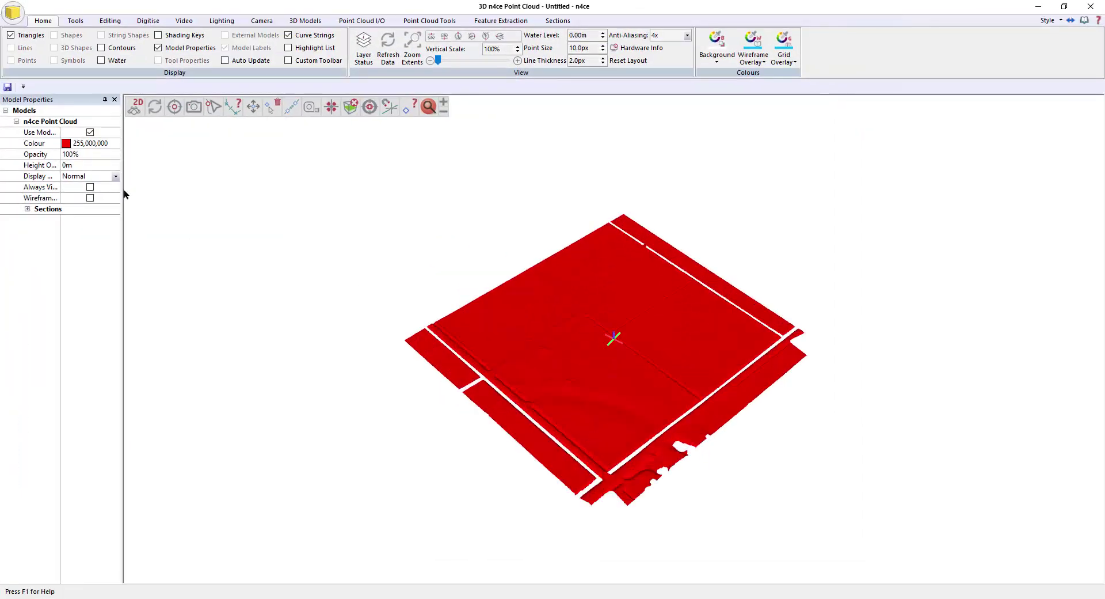
Step: Set the n4ce Point Cloud model's display mode to Height Shaded
left_click(112, 175)
left_click(116, 176)
left_click(75, 214)
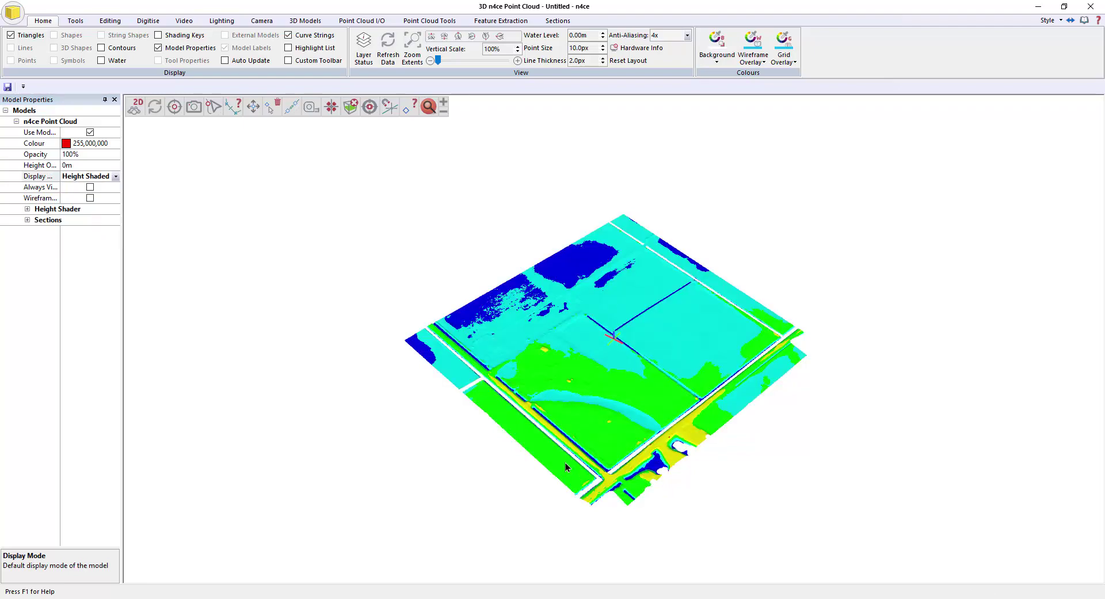
Step: Set the model's height shading interval to 0.2 in the Height Shader settings
left_click_drag(602, 479, 524, 444)
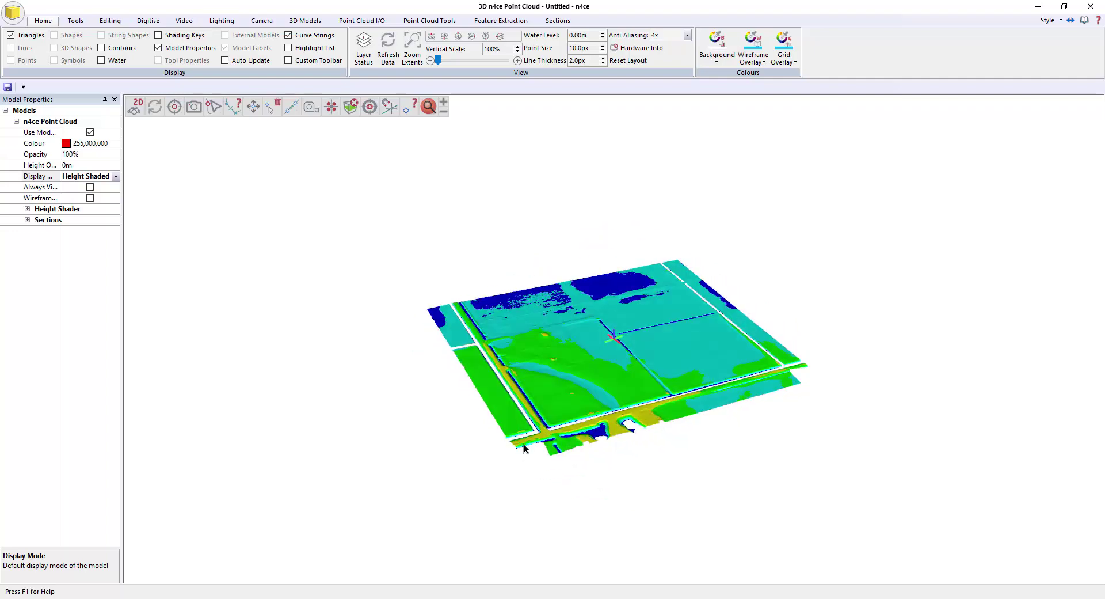
scroll(524, 444, "up", 2)
left_click(27, 209)
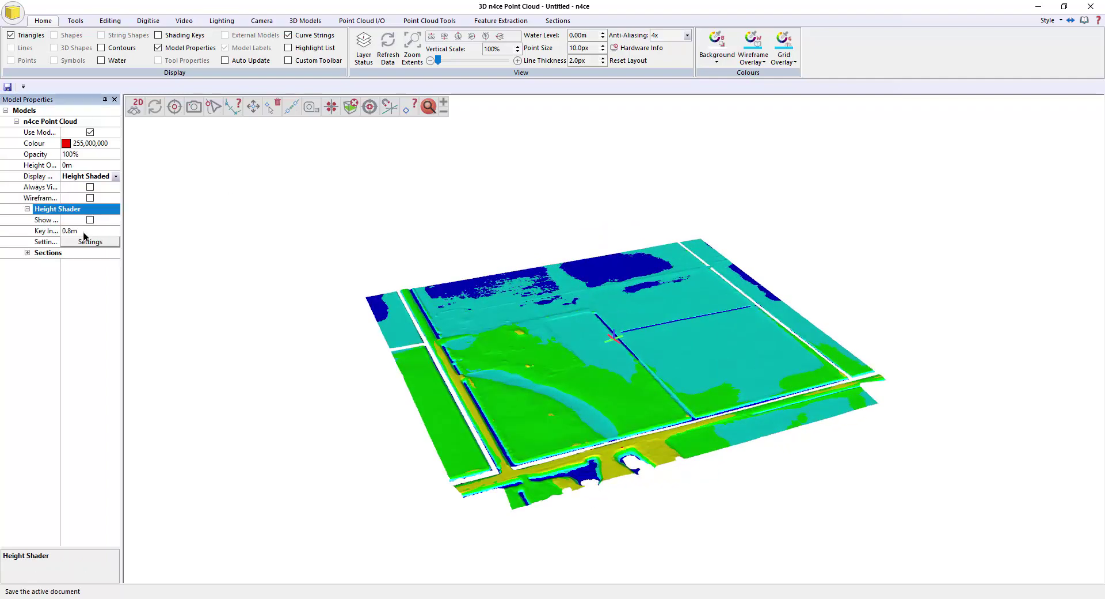
left_click(101, 240)
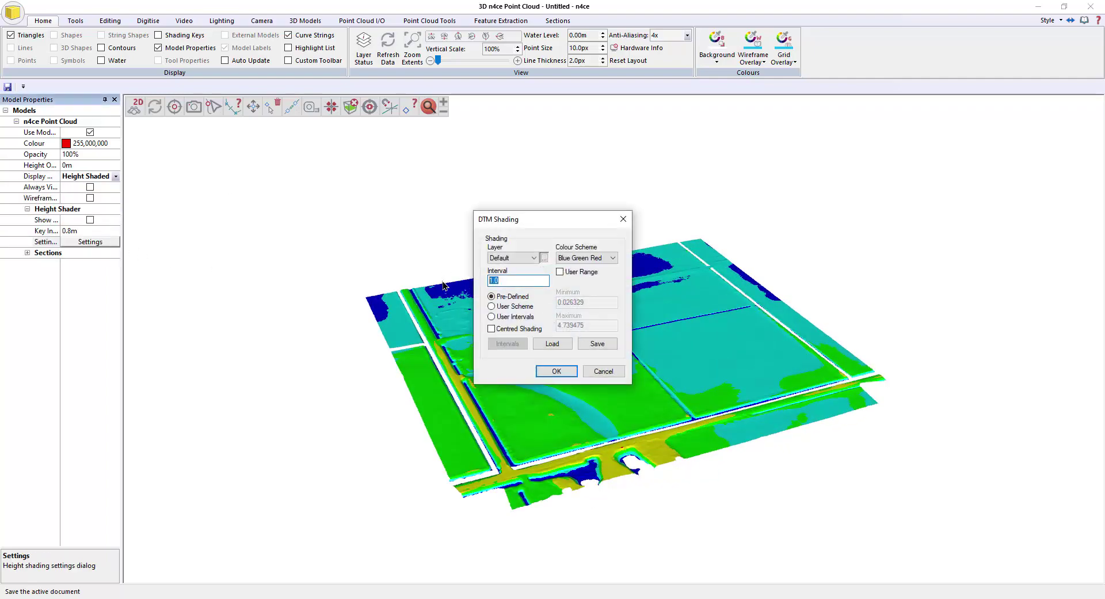
type("0.2")
key("Return")
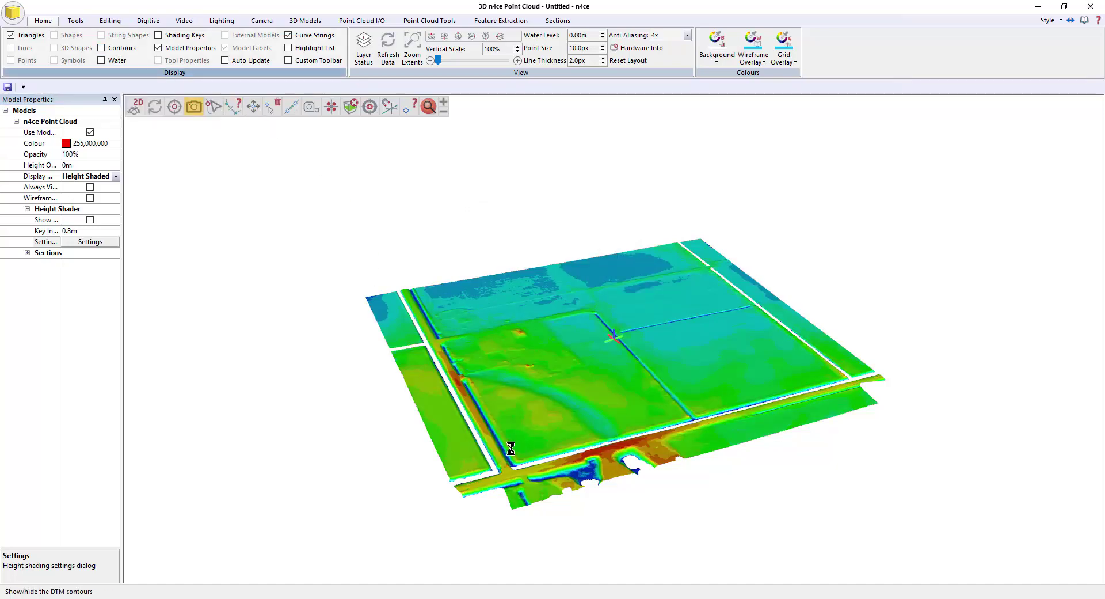
Step: Raise the ambient light of the 3D view to 53% to brighten the contoured, height-shaded model
scroll(465, 485, "up", 8)
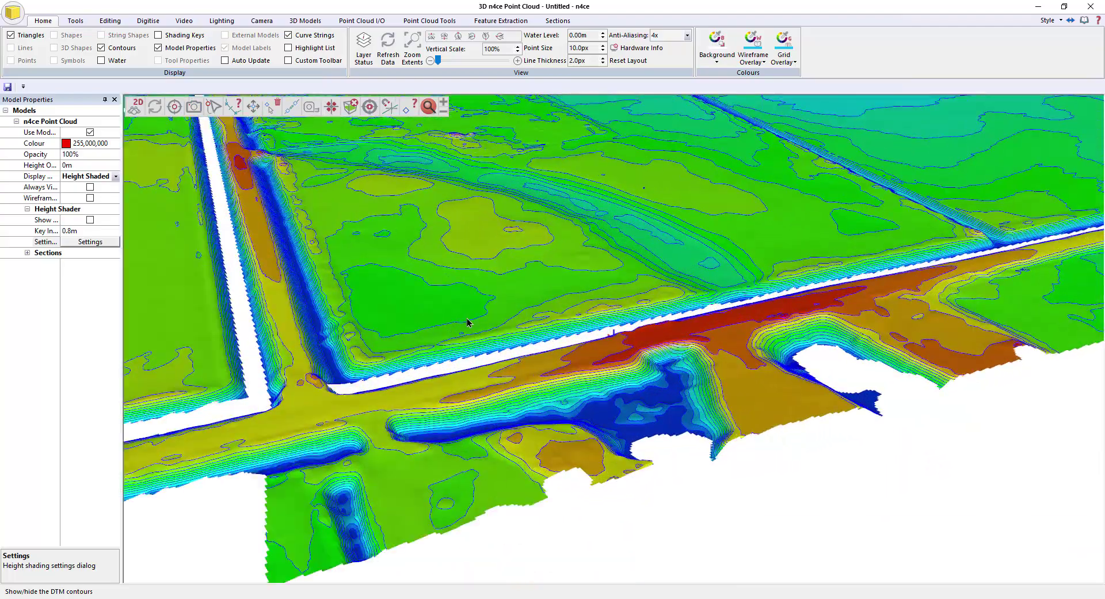
middle_click_drag(467, 322, 330, 345)
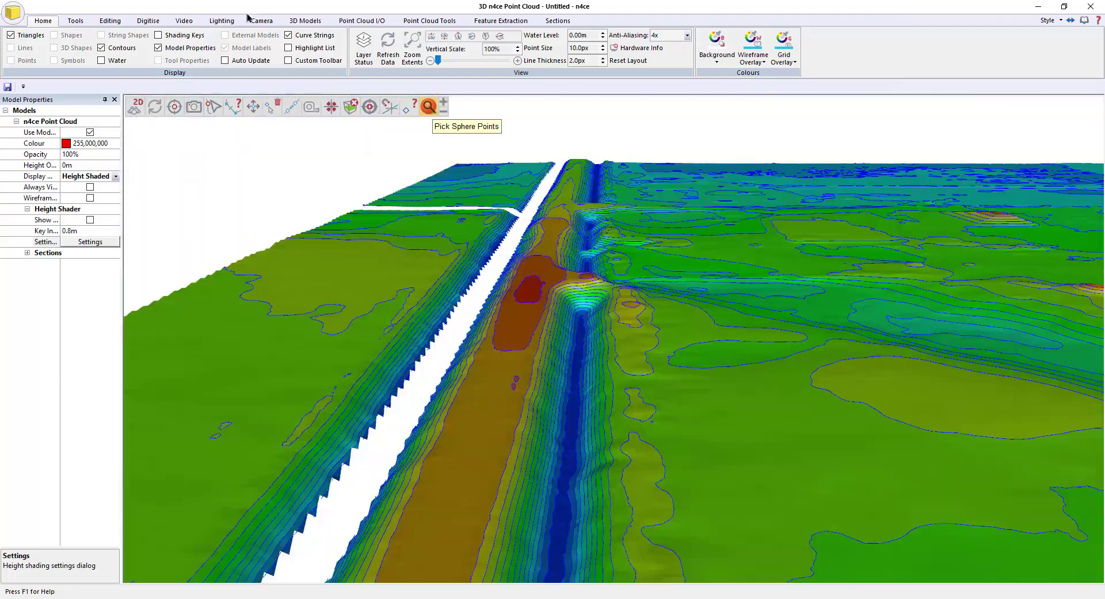
left_click(222, 20)
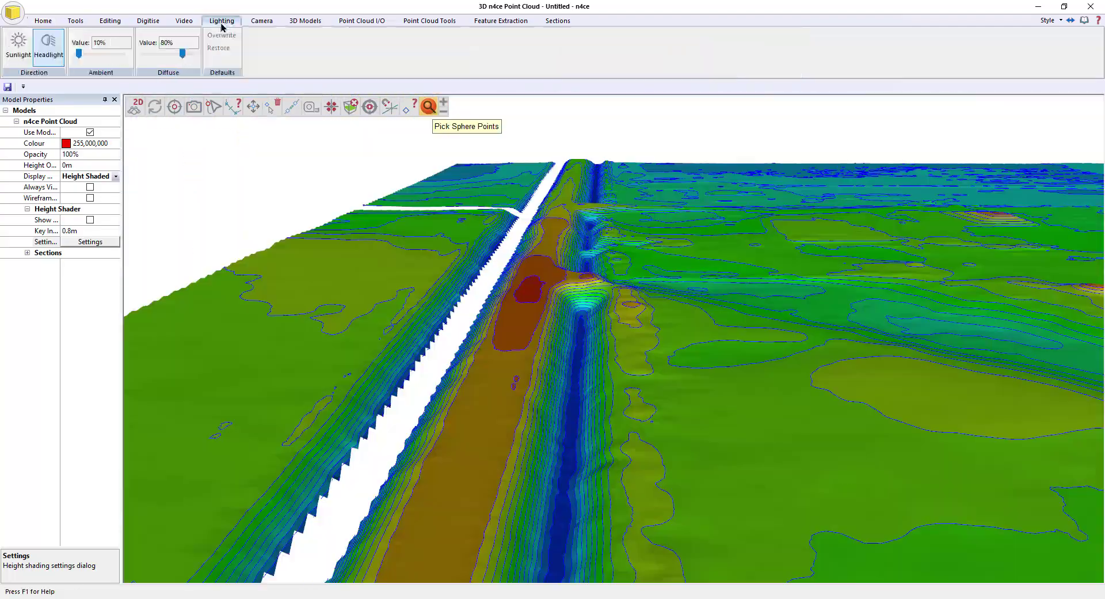
left_click(101, 53)
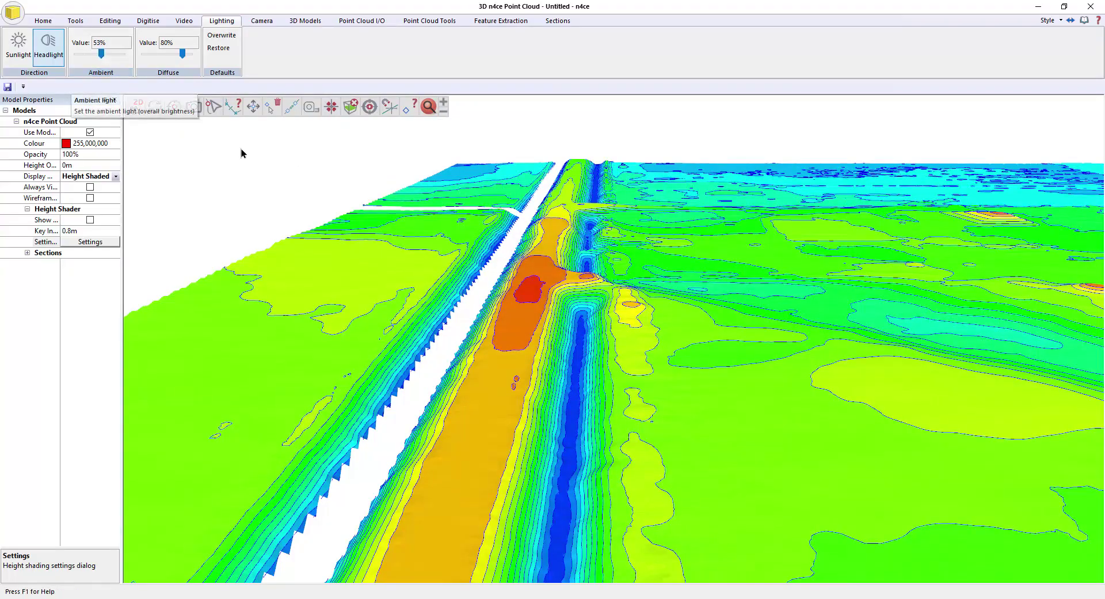
Step: Examine the height-shaded terrain and its contours along the channels, the road embankments and across the fields
mouse_move(241, 153)
left_mouse_down()
mouse_move(538, 357)
mouse_move(570, 352)
left_mouse_up()
middle_click_drag(730, 359, 500, 311)
scroll(530, 335, "down", 3)
mouse_move(561, 360)
left_mouse_down()
mouse_move(504, 346)
mouse_move(629, 357)
mouse_move(587, 365)
left_mouse_up()
left_click_drag(655, 353, 568, 363)
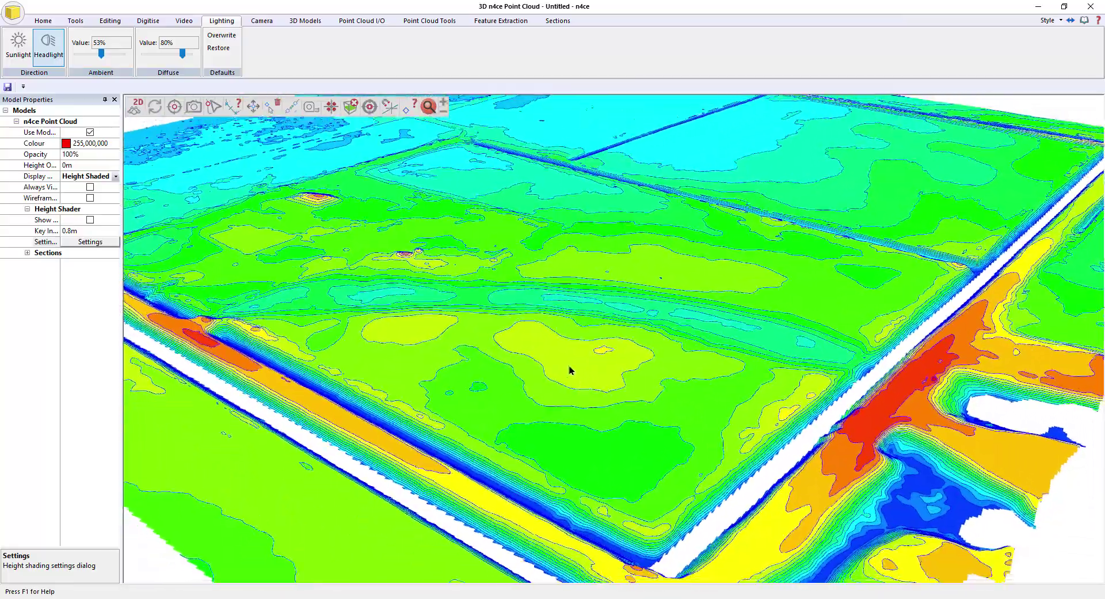
mouse_move(462, 340)
left_mouse_down()
mouse_move(557, 370)
mouse_move(469, 343)
left_mouse_up()
scroll(470, 344, "down", 2)
left_click_drag(532, 383, 533, 350)
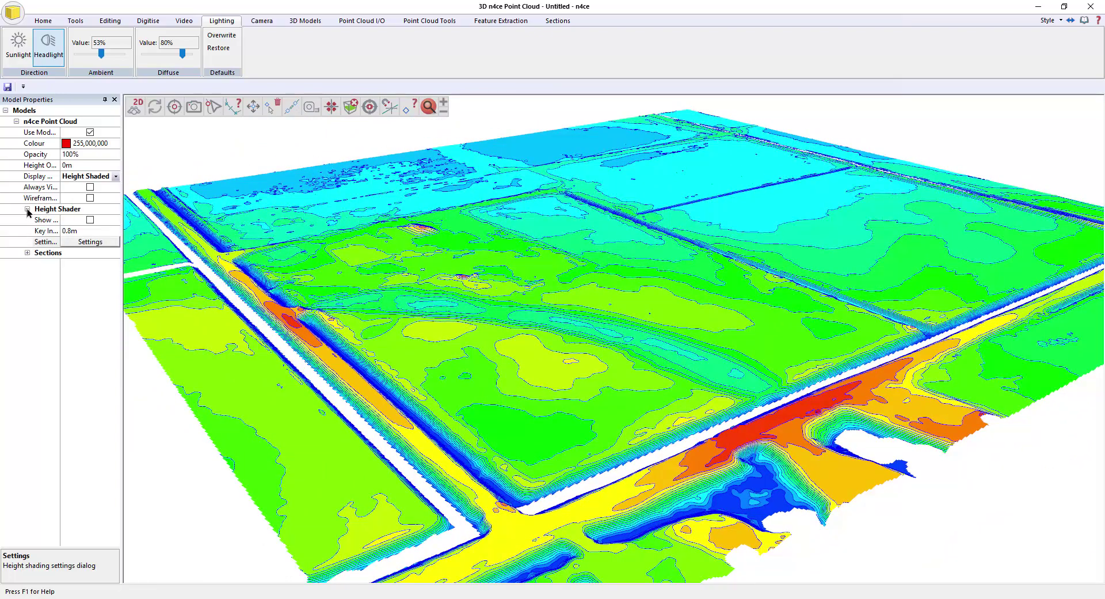
Step: Set the model's display mode to Aerial Image, using Riegl Demo.ecw at 100% resolution
left_click(117, 177)
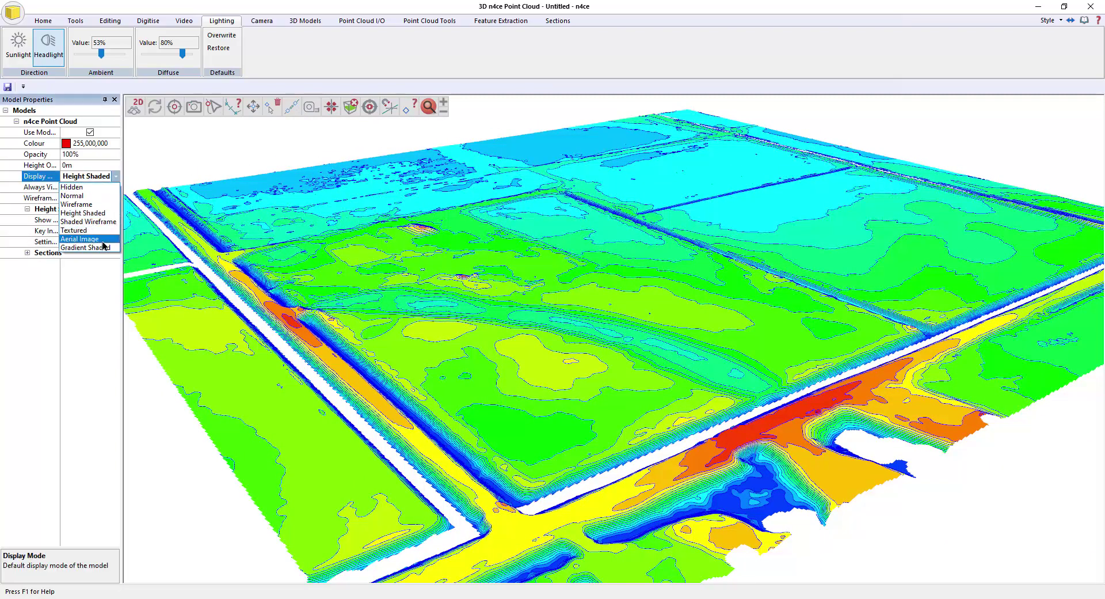
left_click(80, 239)
left_click(27, 208)
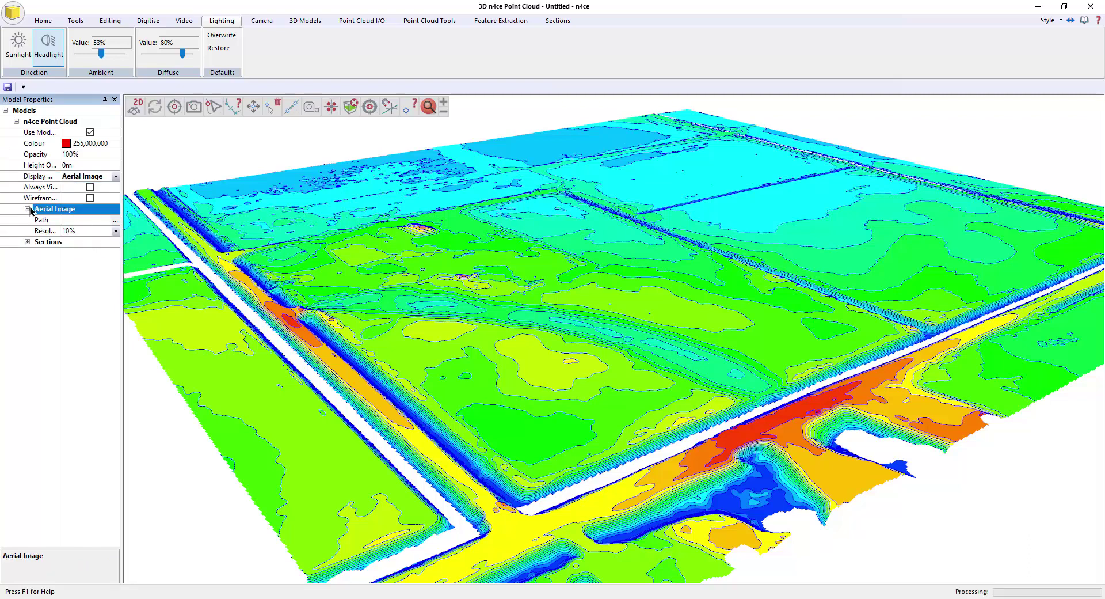
left_click(115, 222)
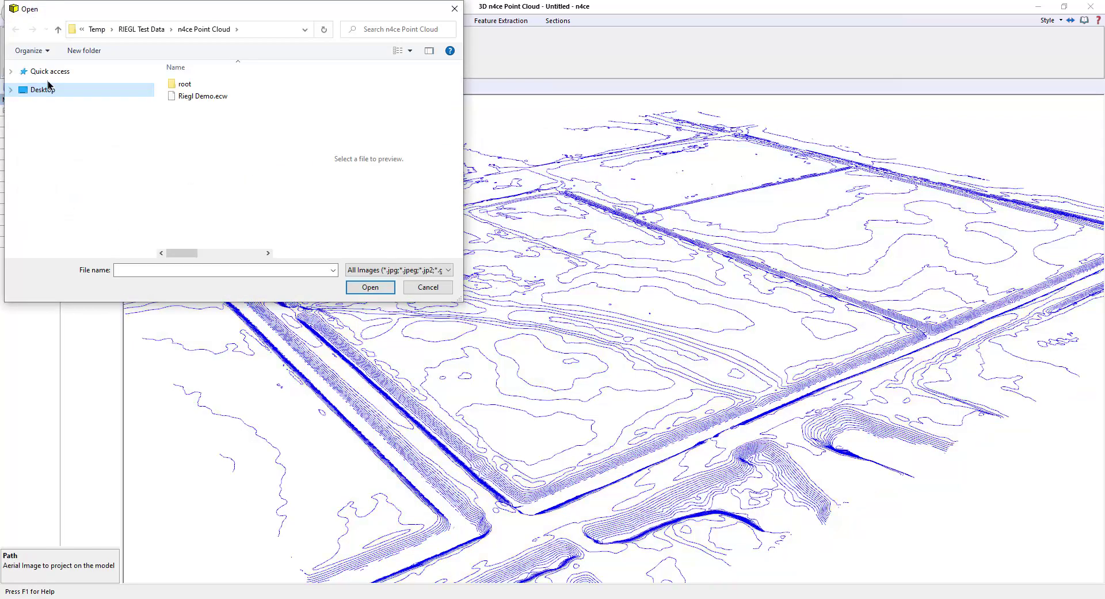
left_click(190, 99)
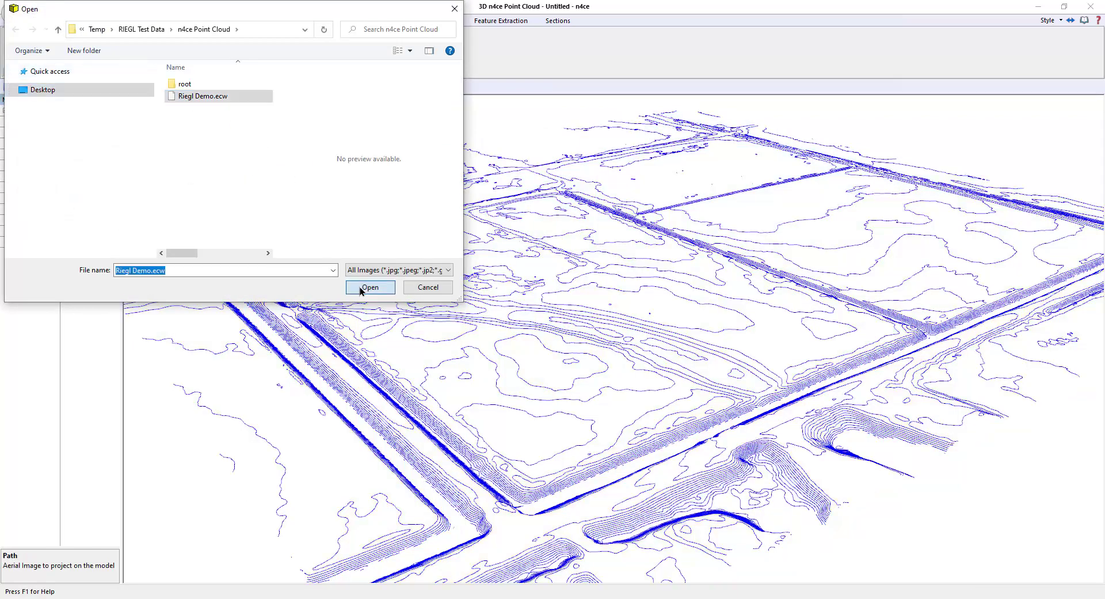
left_click(370, 286)
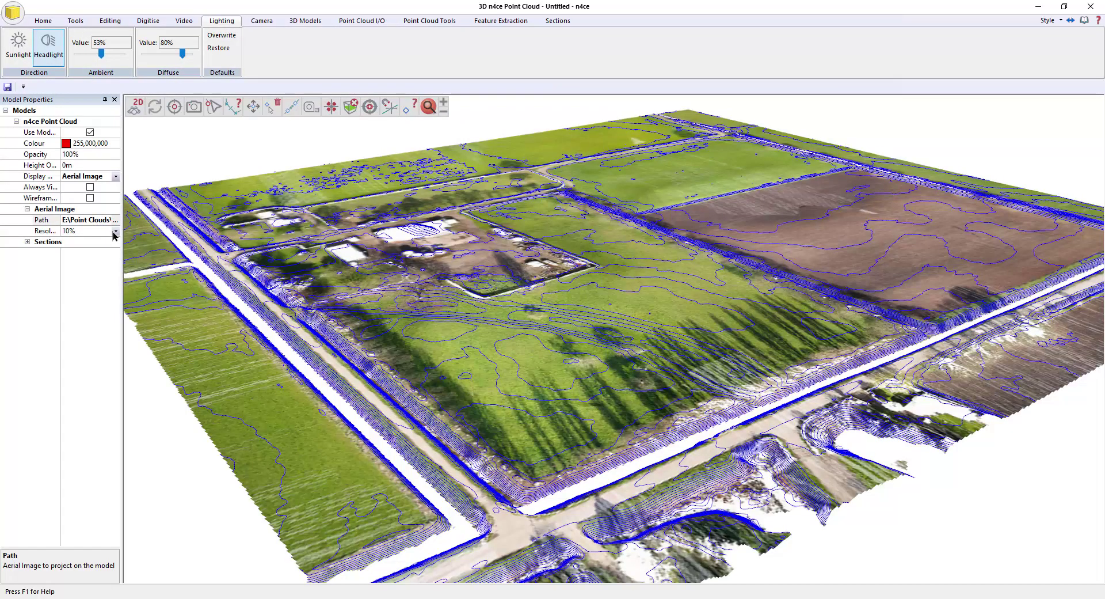
left_click(115, 231)
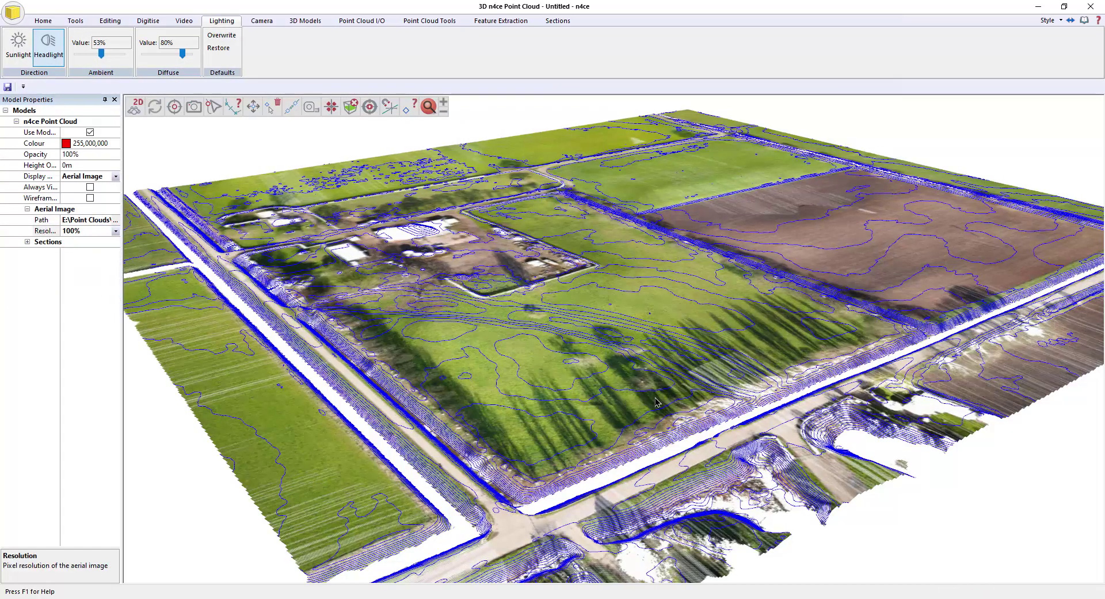
Step: Inspect the aerial image draped over the model around the road junction, the farmyard and the surrounding fields
left_click_drag(657, 402, 525, 406)
left_click(338, 400)
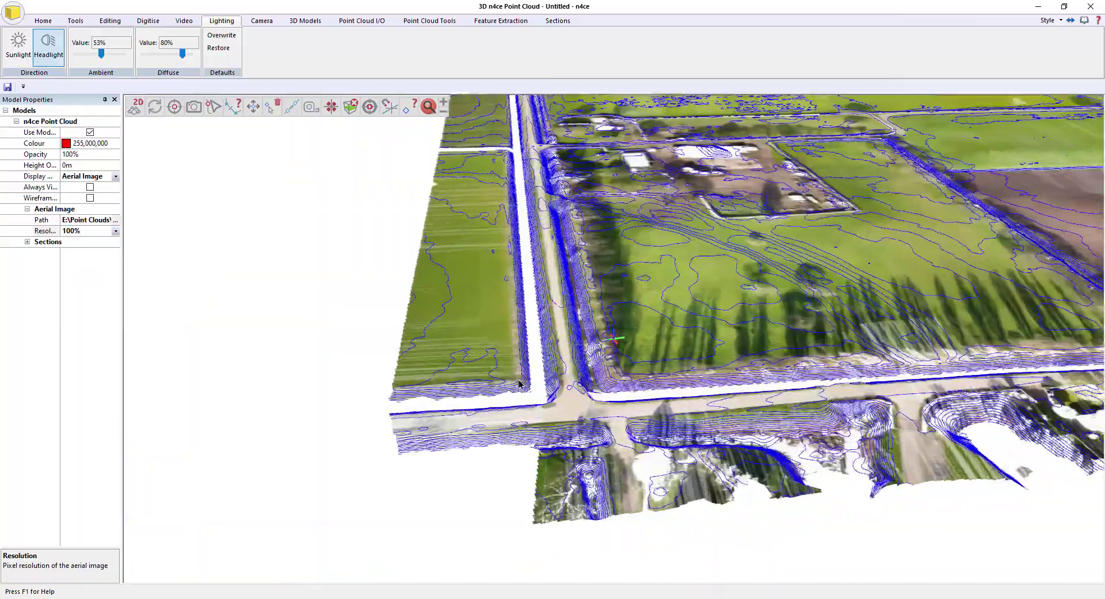
scroll(595, 371, "up", 4)
mouse_move(635, 357)
left_mouse_down()
mouse_move(542, 368)
mouse_move(574, 349)
mouse_move(501, 423)
mouse_move(457, 352)
mouse_move(553, 350)
left_mouse_up()
scroll(552, 350, "down", 3)
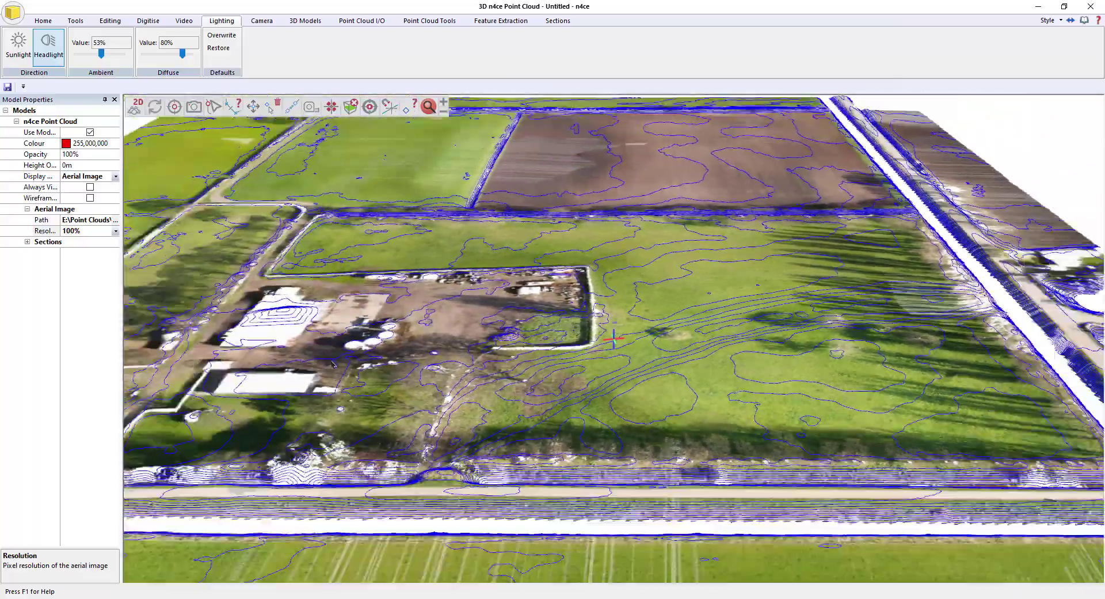